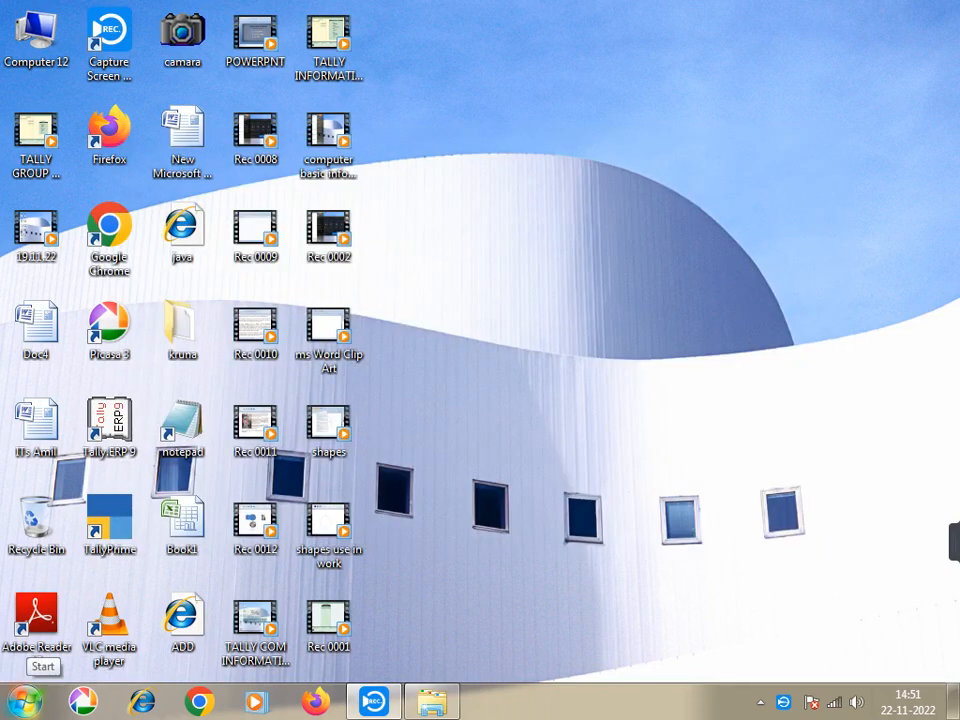
# Open the Computer 12 window showing the hard disk drives and maximize it
pyautogui.click(24, 700)
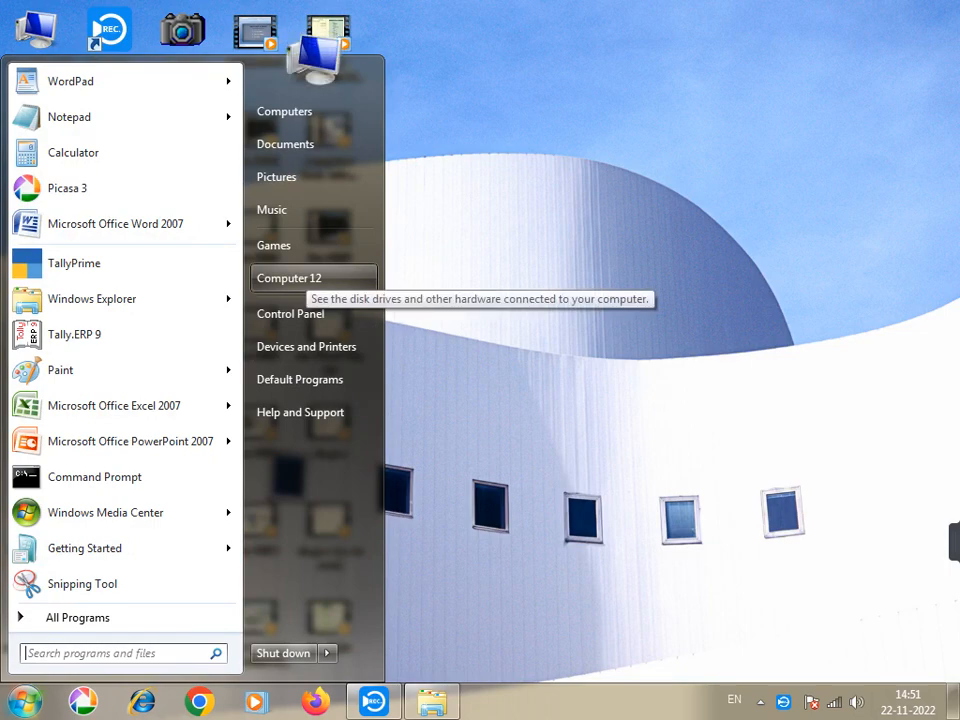
pyautogui.click(289, 278)
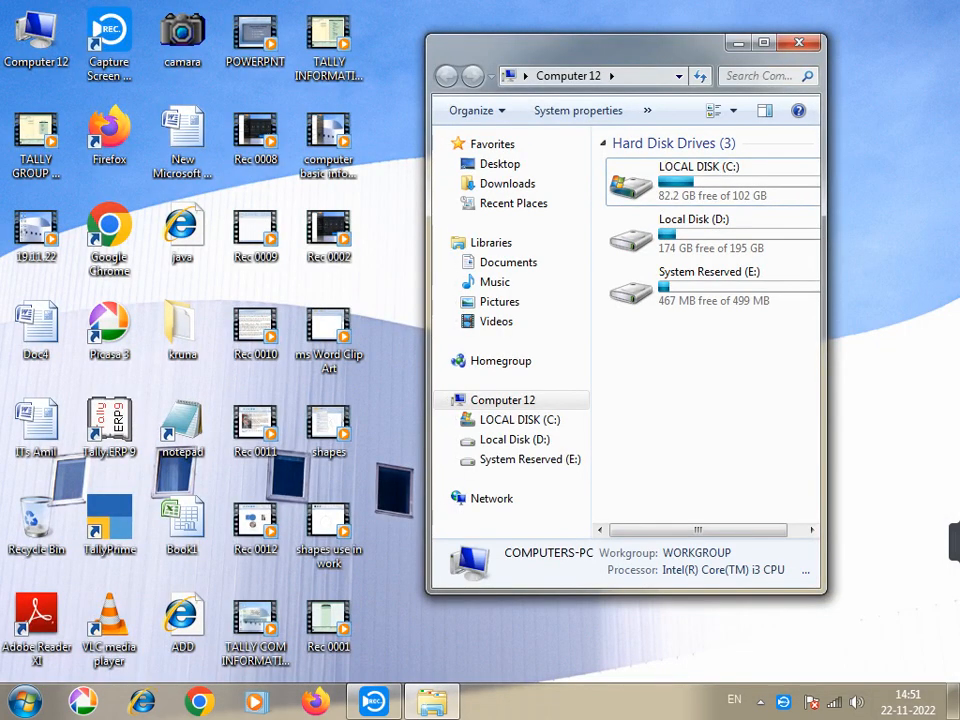
pyautogui.doubleClick(572, 40)
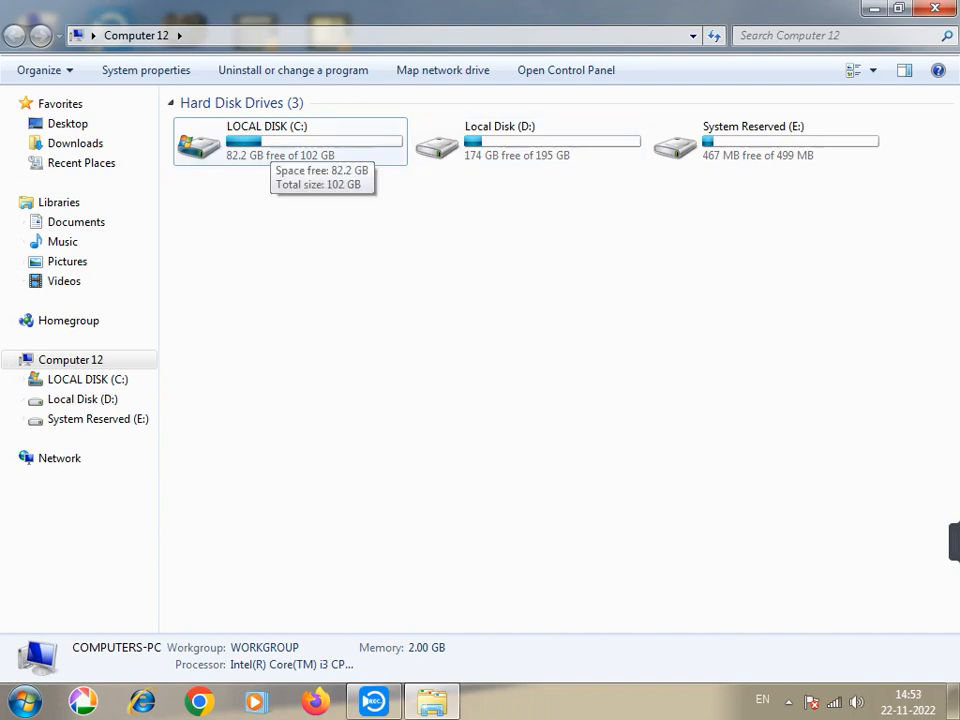
# Examine the size and free-space details of drives C and D, and look at the contents of drive D
pyautogui.click(265, 140)
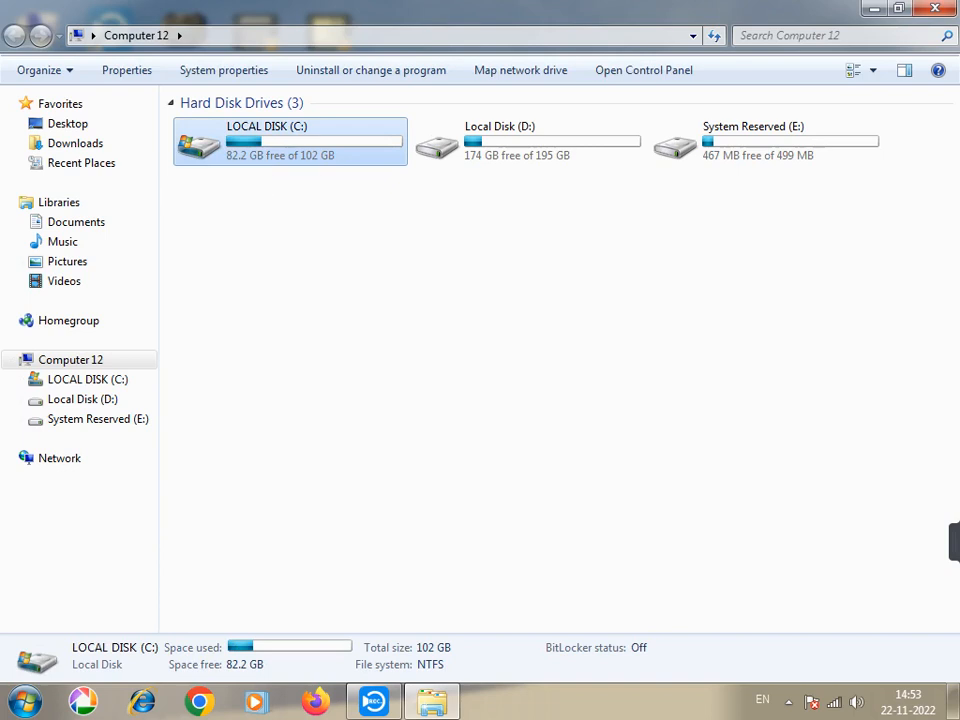
pyautogui.click(528, 141)
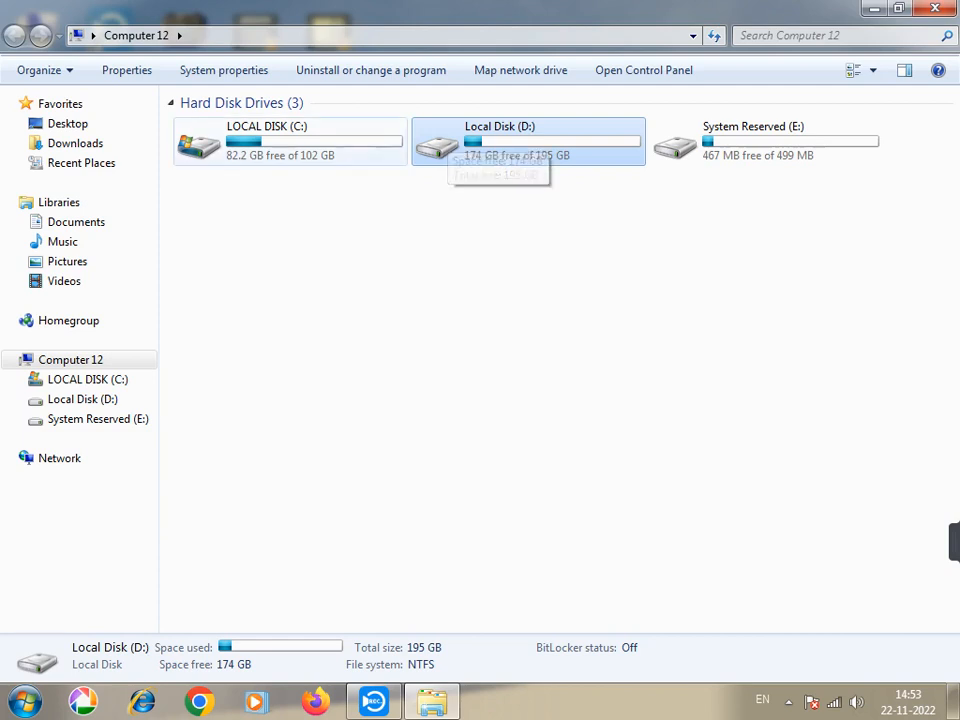
pyautogui.click(290, 141)
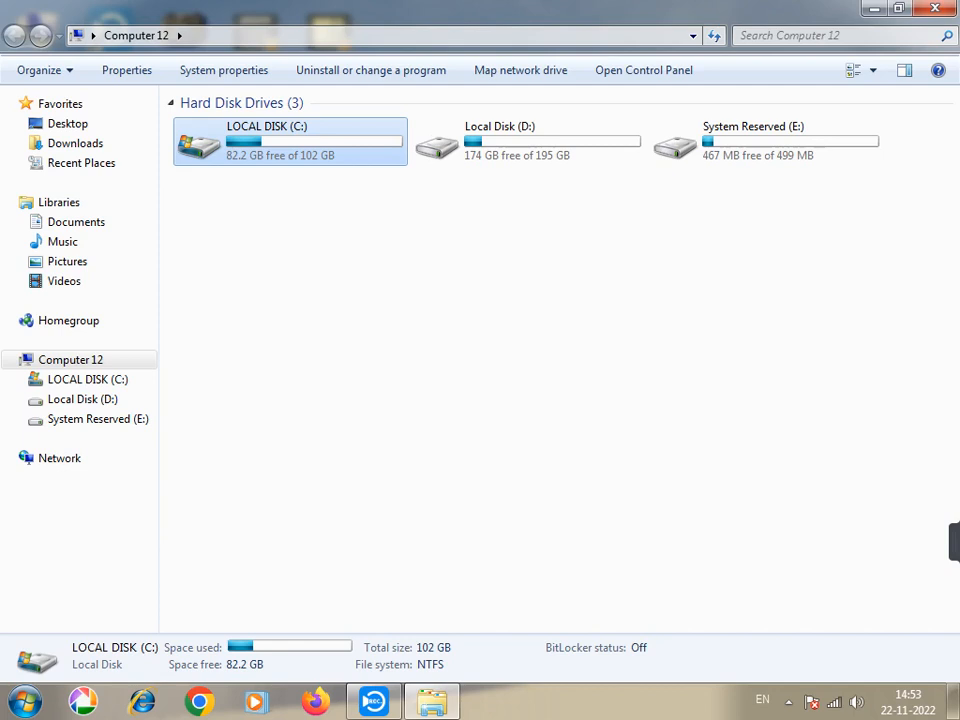
pyautogui.click(528, 141)
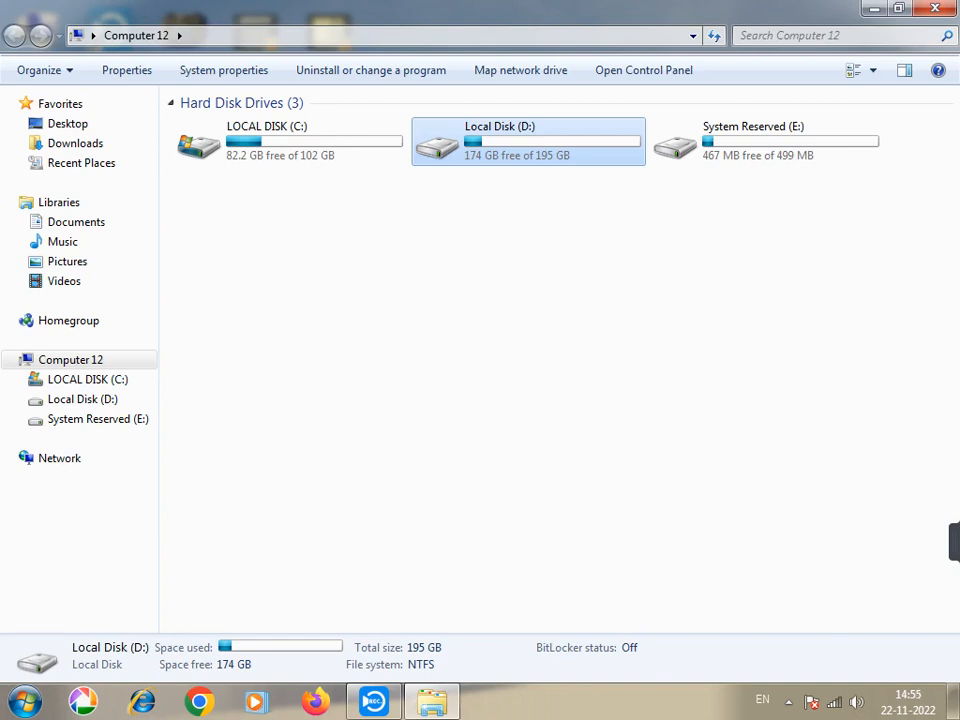
pyautogui.click(290, 141)
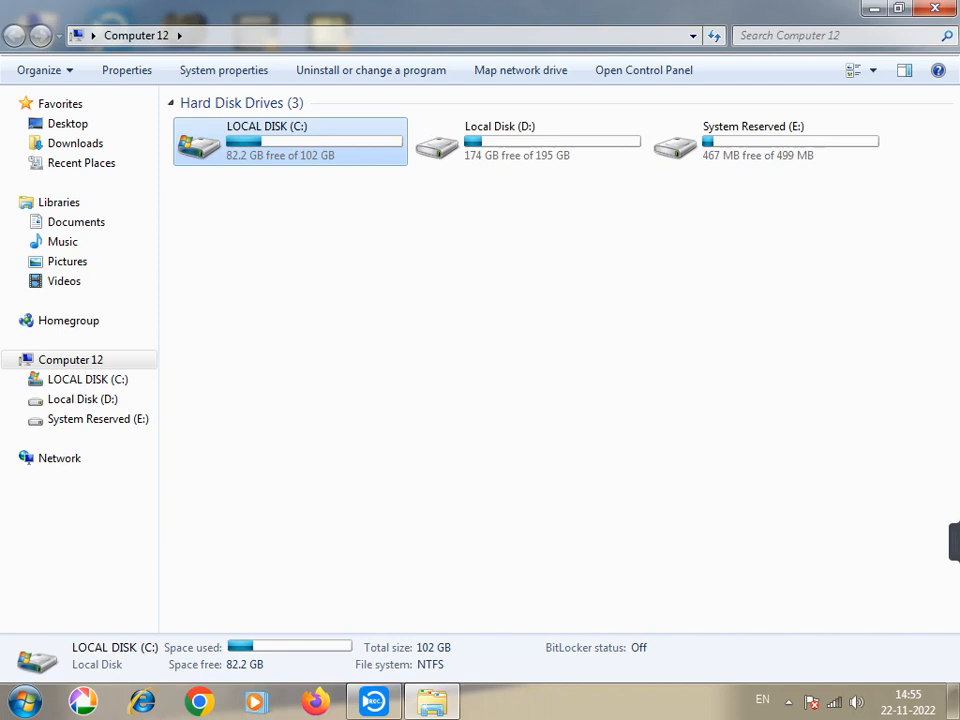
pyautogui.click(527, 141)
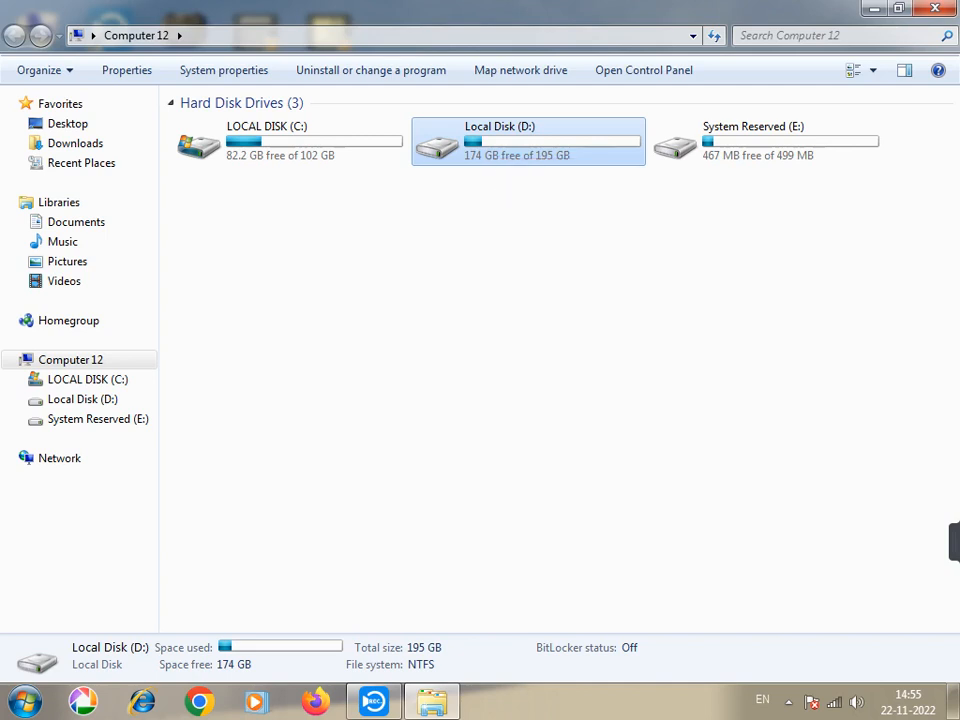
pyautogui.doubleClick(527, 141)
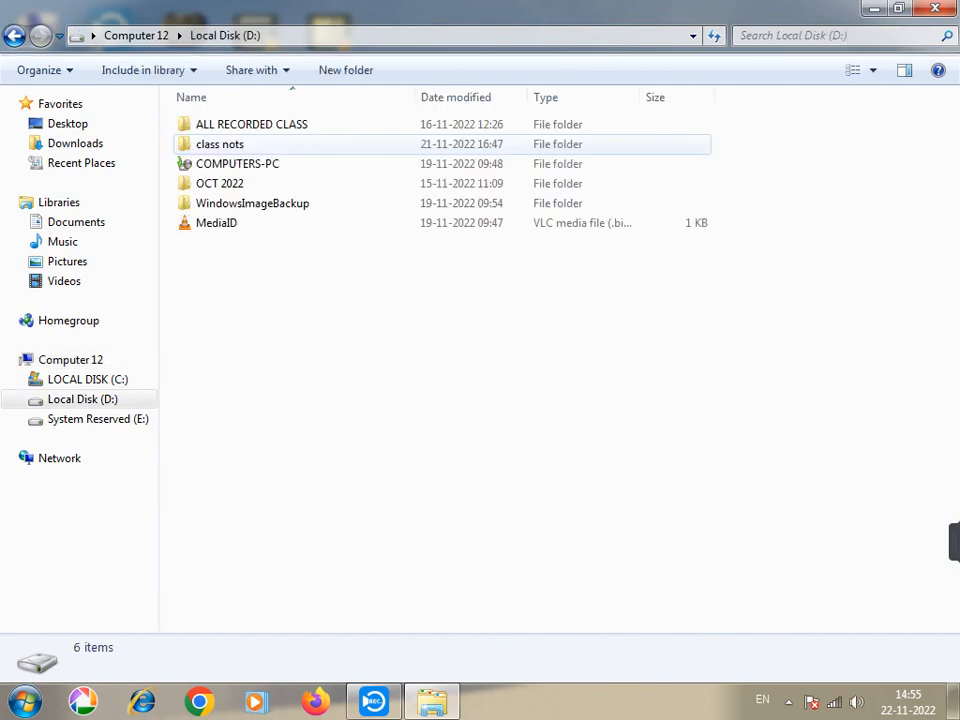
pyautogui.click(14, 35)
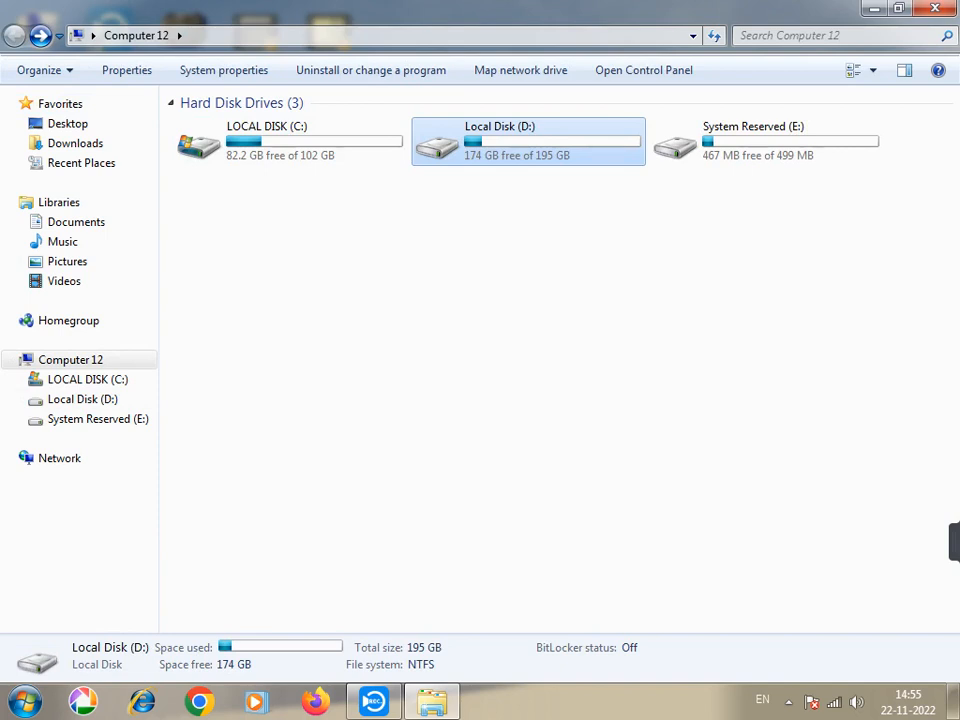
# Create a folder named INDIA on Local Disk (D:)
pyautogui.doubleClick(527, 156)
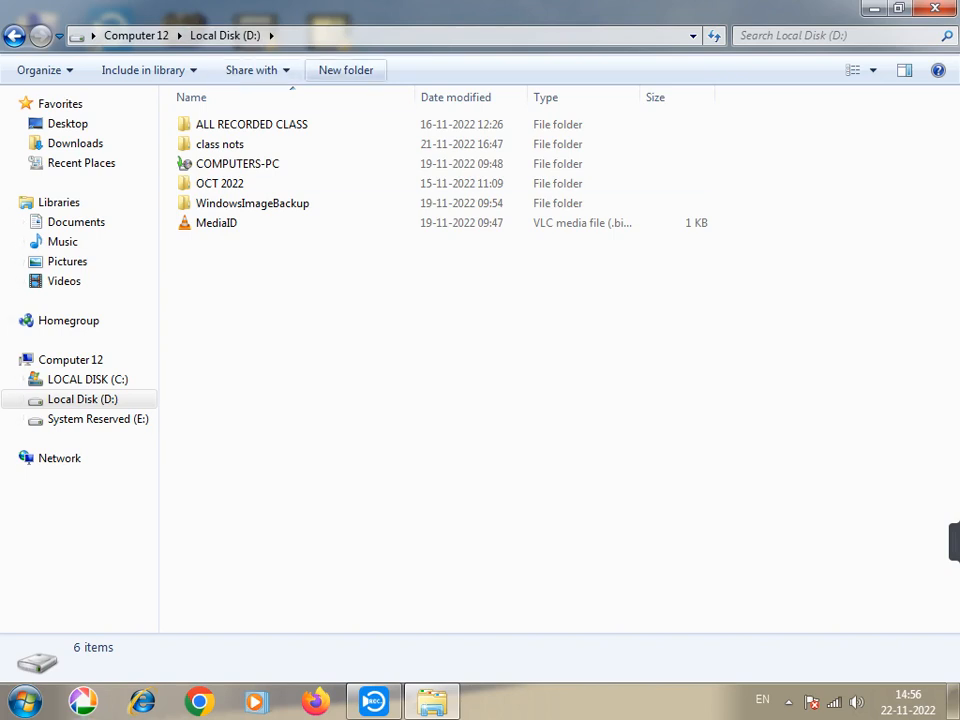
pyautogui.click(345, 70)
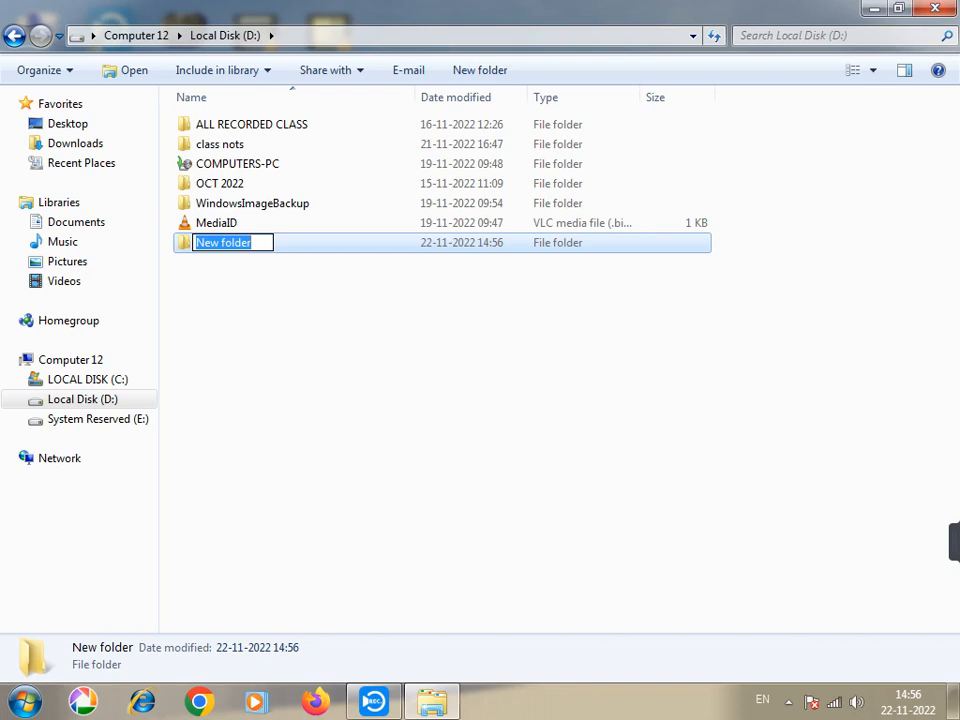
pyautogui.write('INDIA')
pyautogui.press('Return')
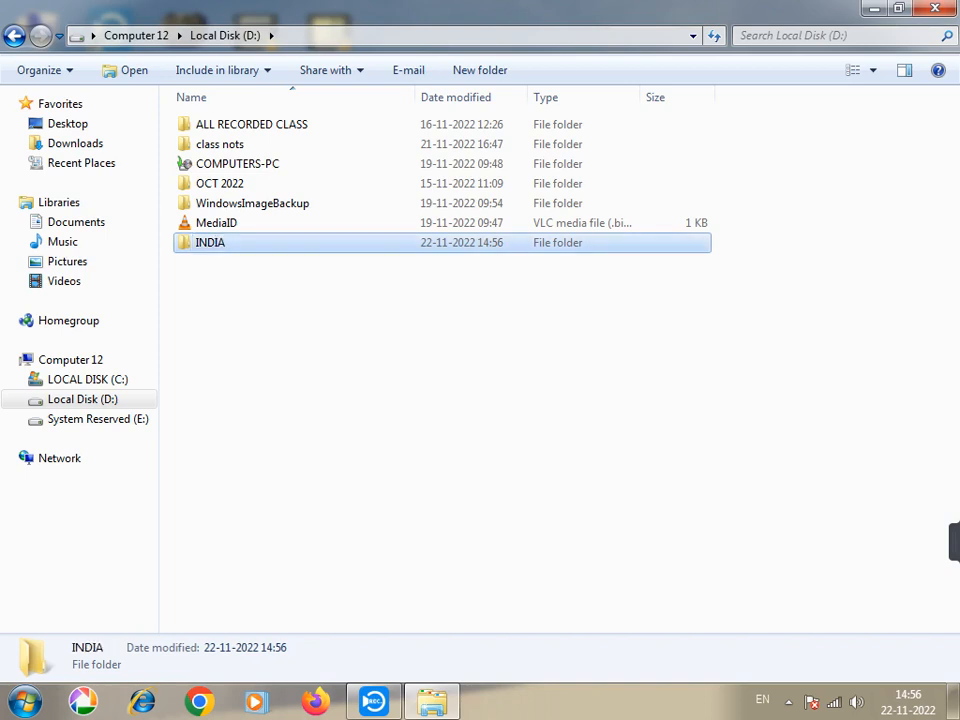
# Look inside the INDIA folder and view its properties without changing them
pyautogui.press('Return')
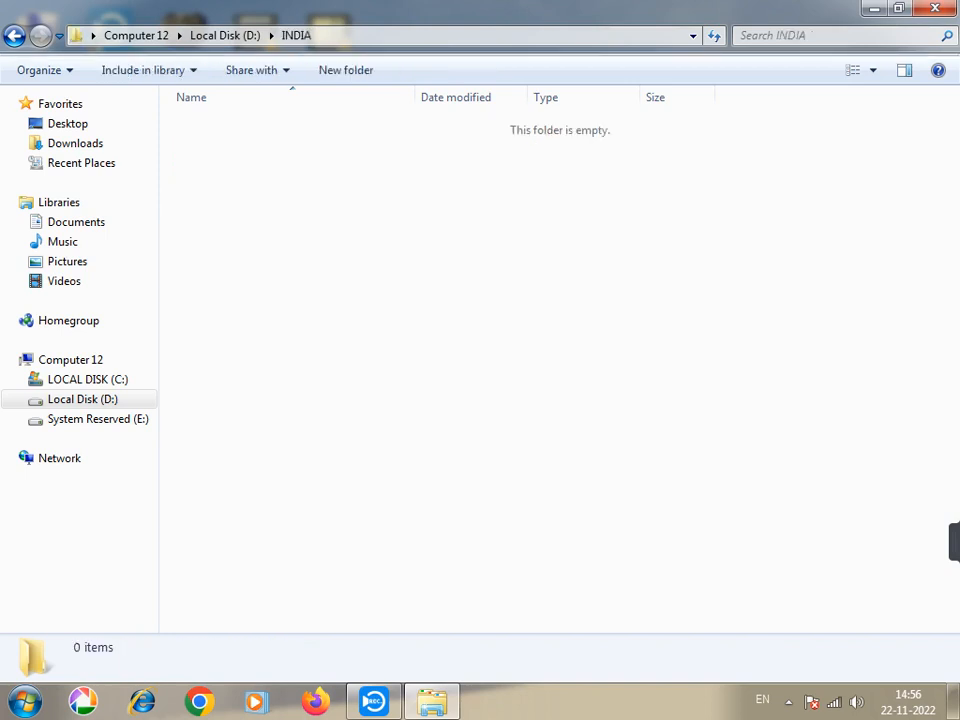
pyautogui.press('BackSpace')
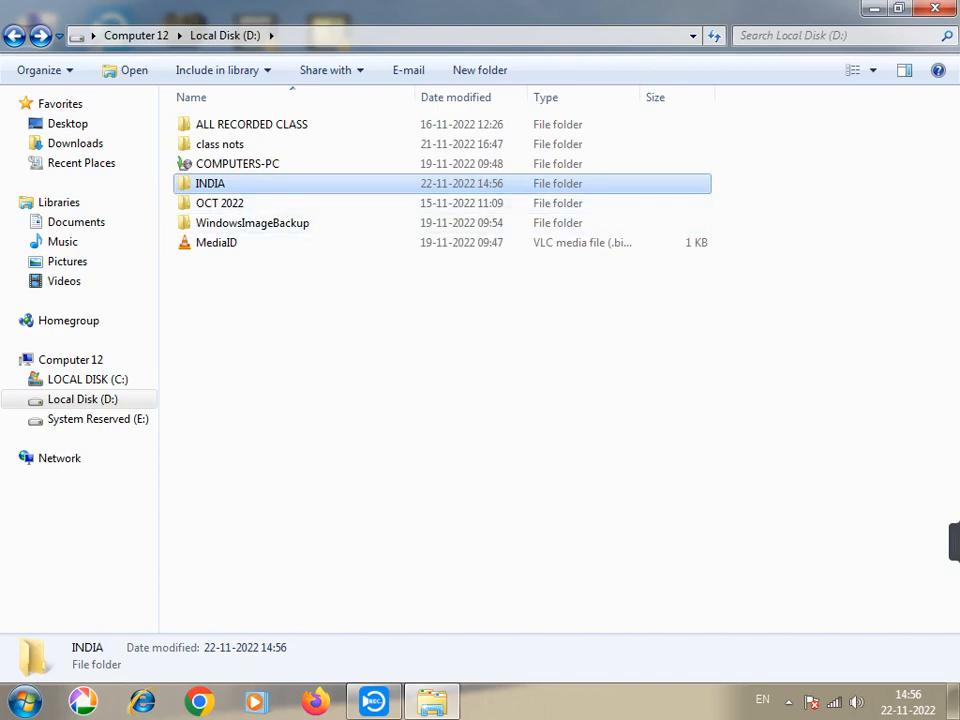
pyautogui.rightClick(199, 185)
pyautogui.click(255, 594)
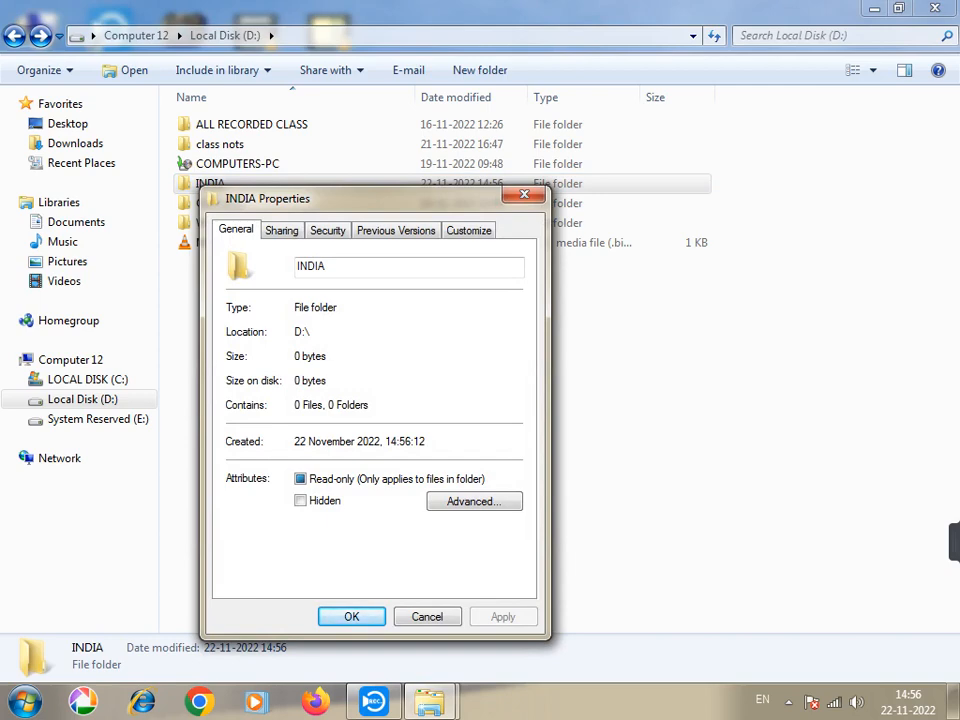
pyautogui.click(427, 616)
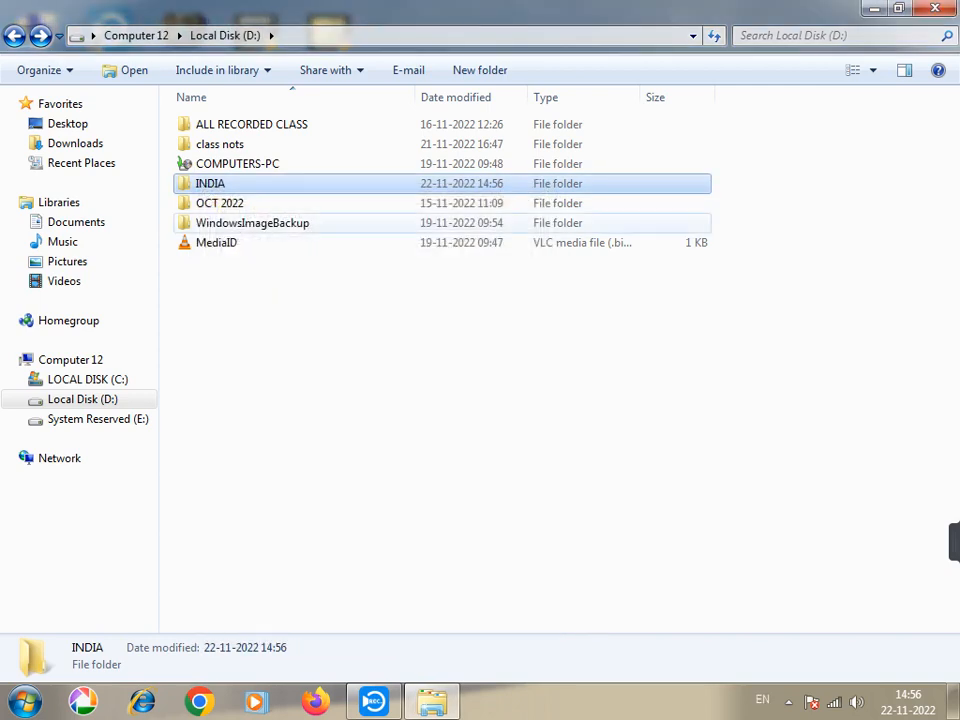
# Return to the drive overview, reopen drive D and check the contents of the INDIA folder
pyautogui.click(14, 35)
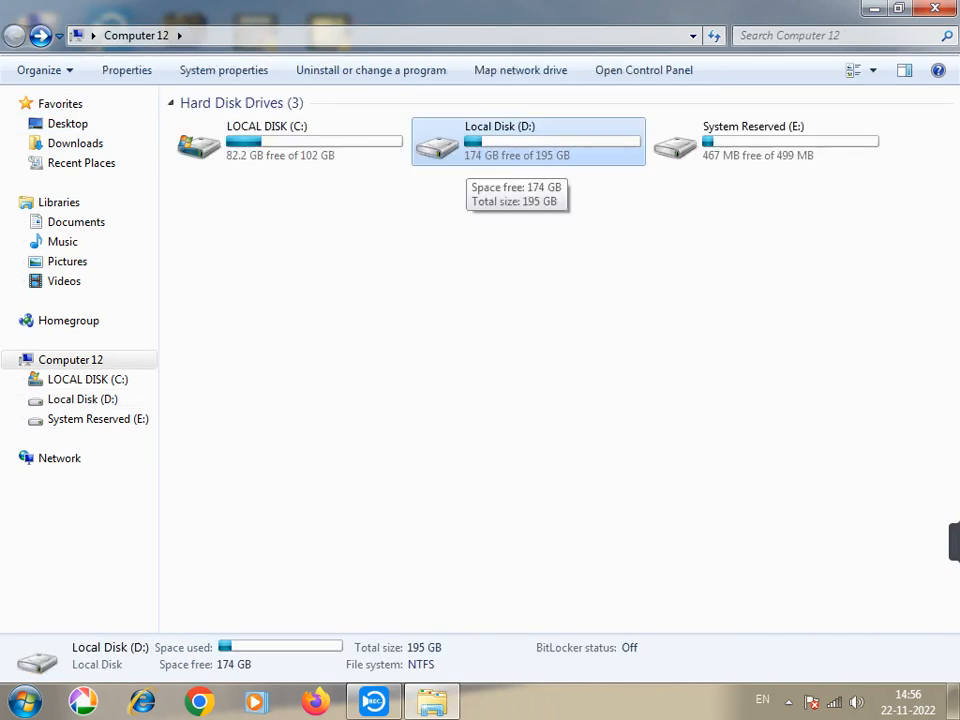
pyautogui.doubleClick(466, 155)
pyautogui.click(466, 183)
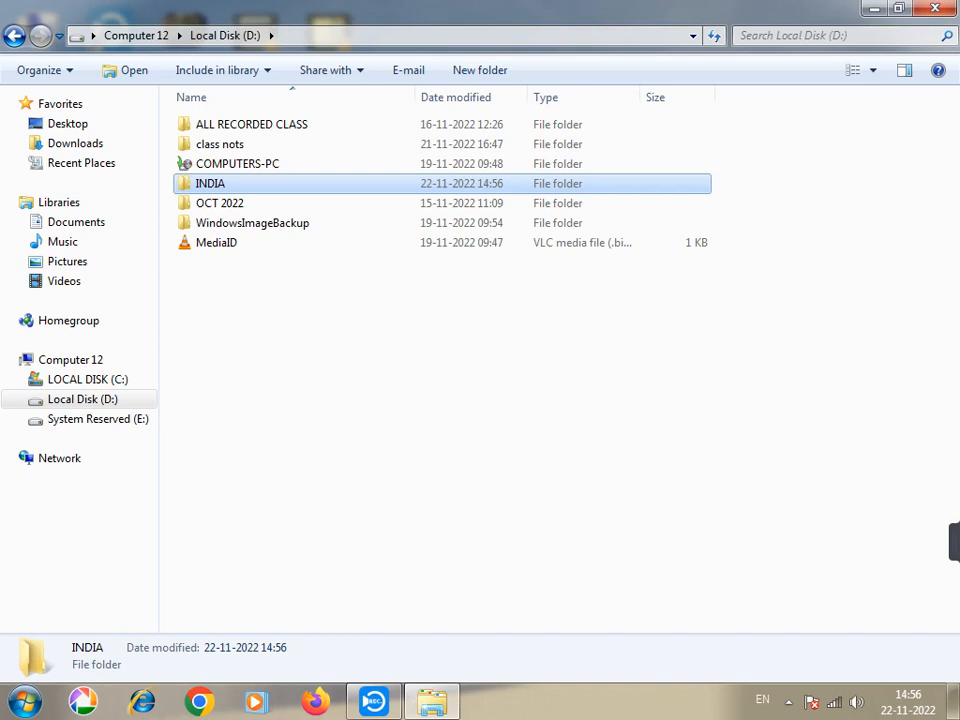
pyautogui.press('Return')
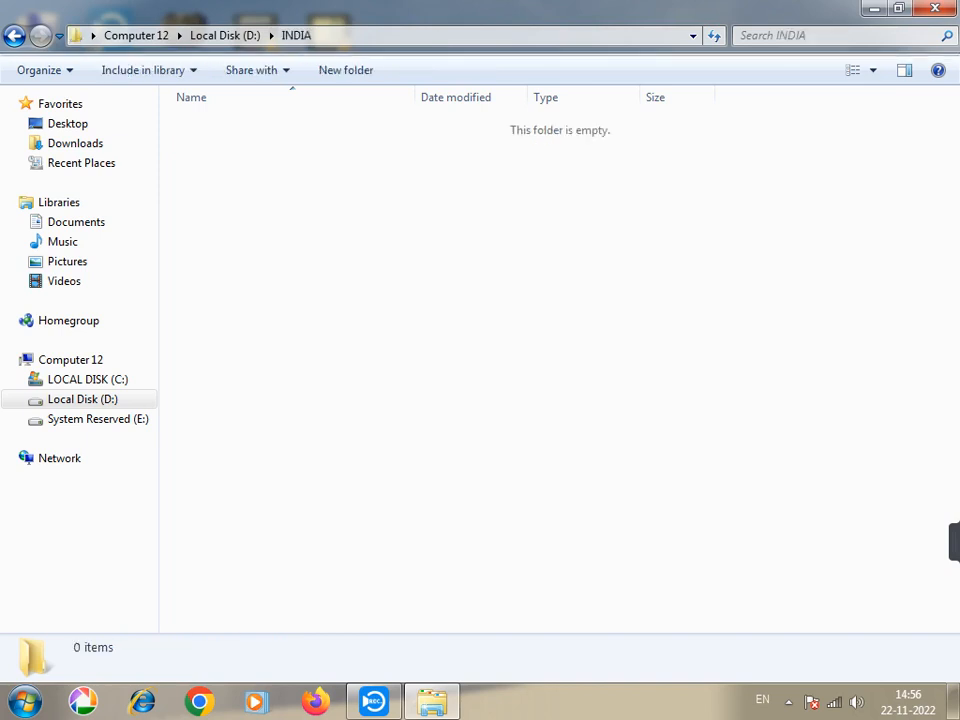
pyautogui.press('BackSpace')
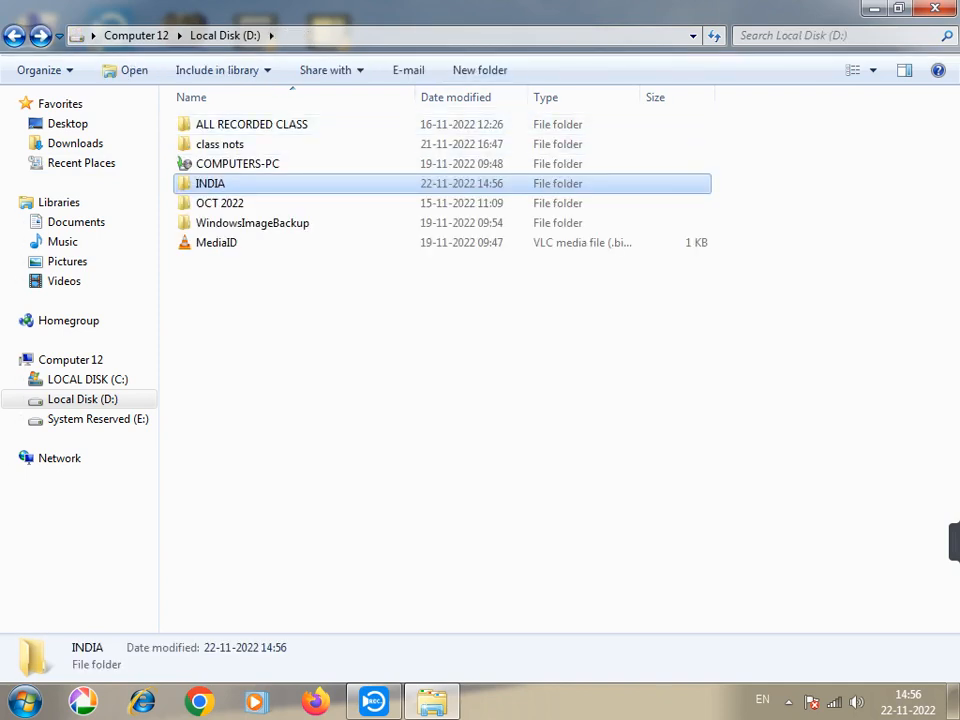
# Create two more folders on drive D named US and UK
pyautogui.click(480, 70)
pyautogui.write('US')
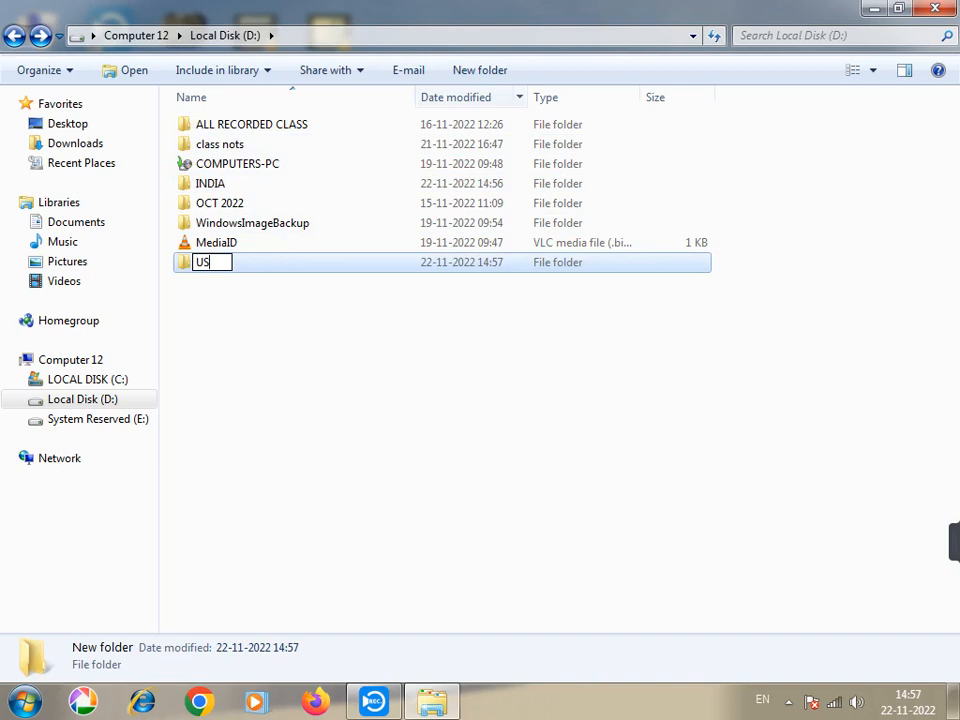
pyautogui.press('Return')
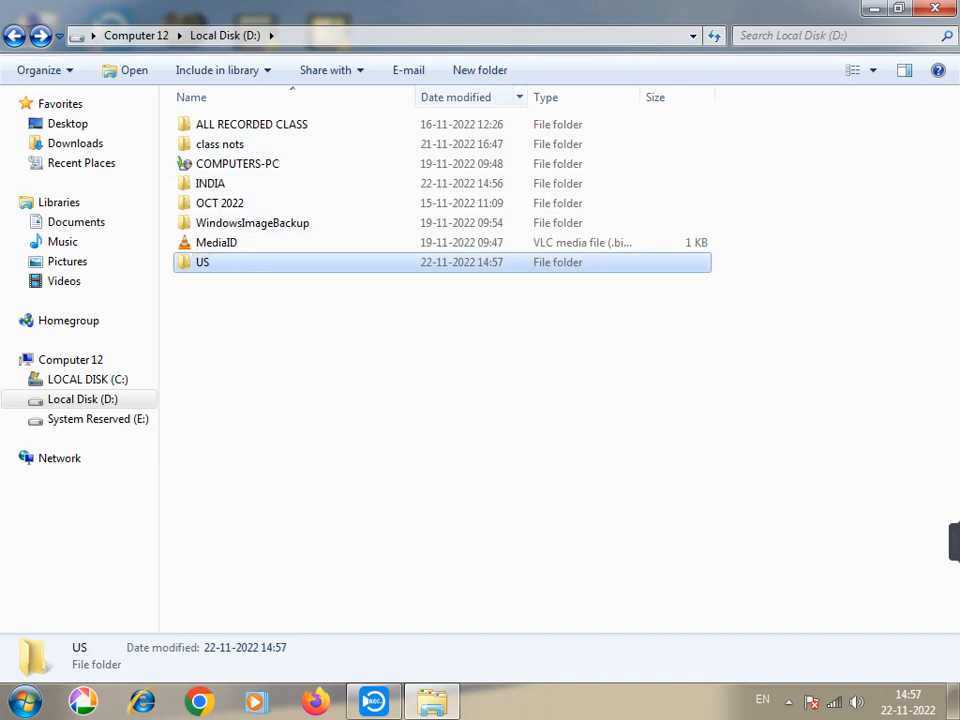
pyautogui.click(480, 70)
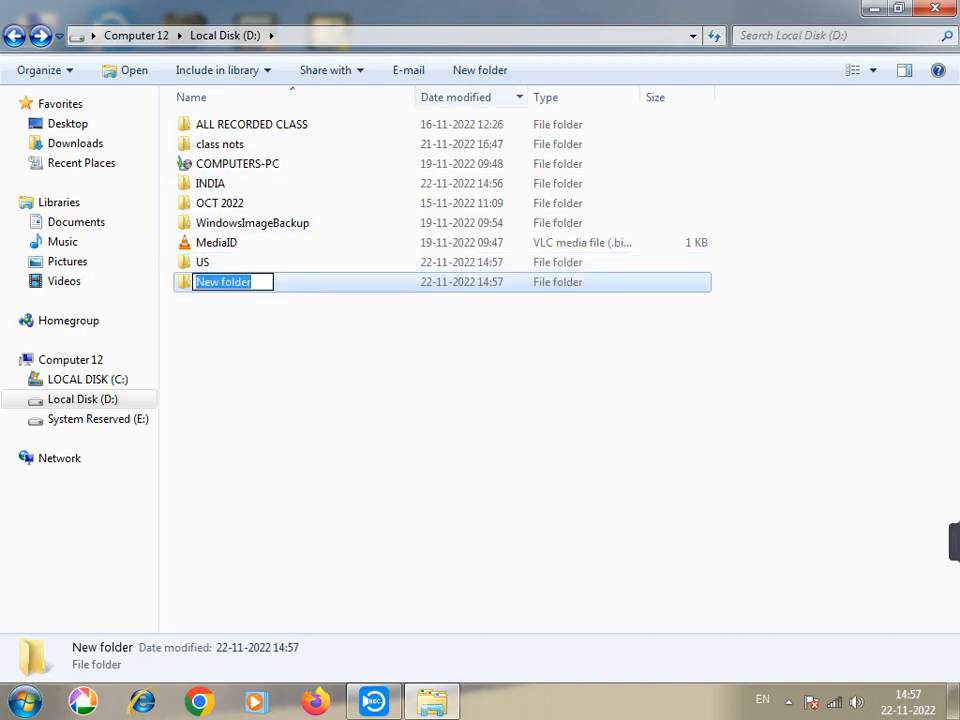
pyautogui.write('UK')
pyautogui.press('Return')
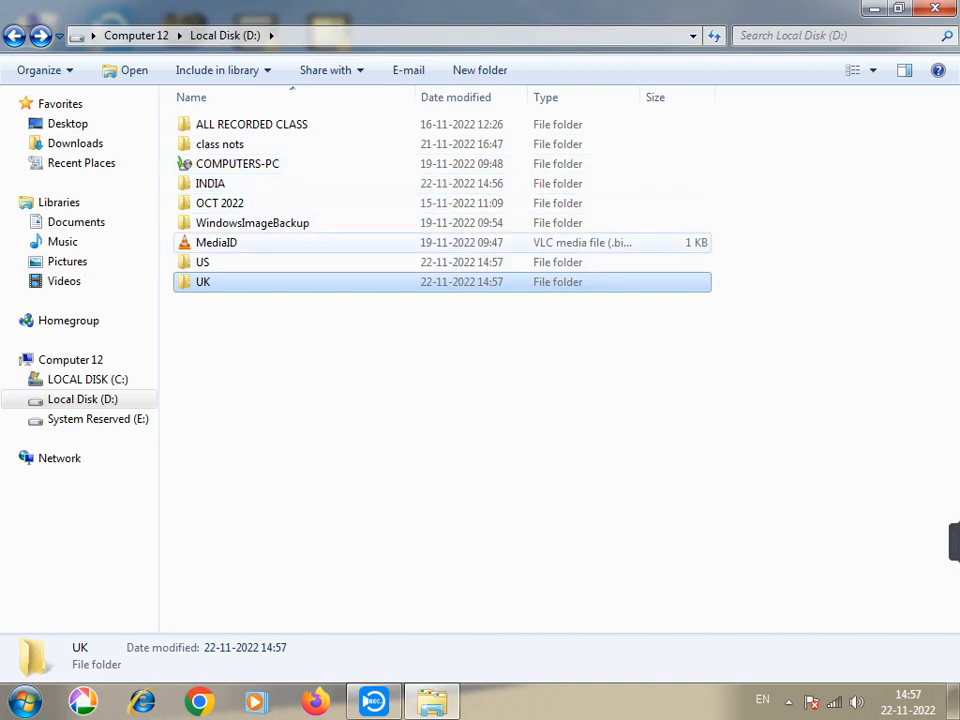
# Create three subfolders named CG, MP and UP inside the INDIA folder
pyautogui.doubleClick(210, 183)
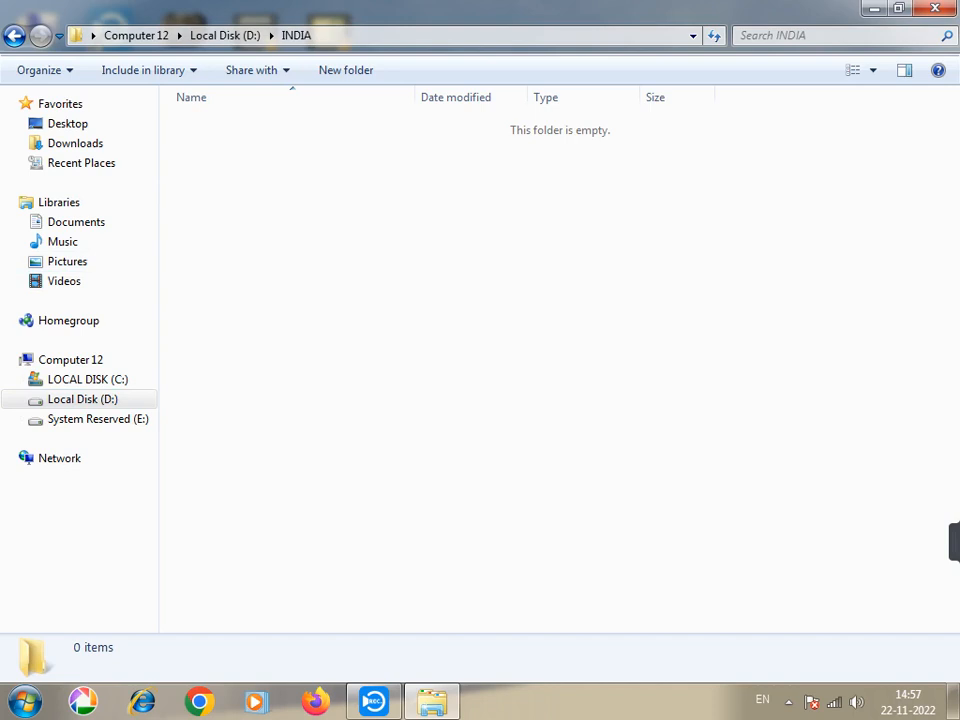
pyautogui.click(345, 70)
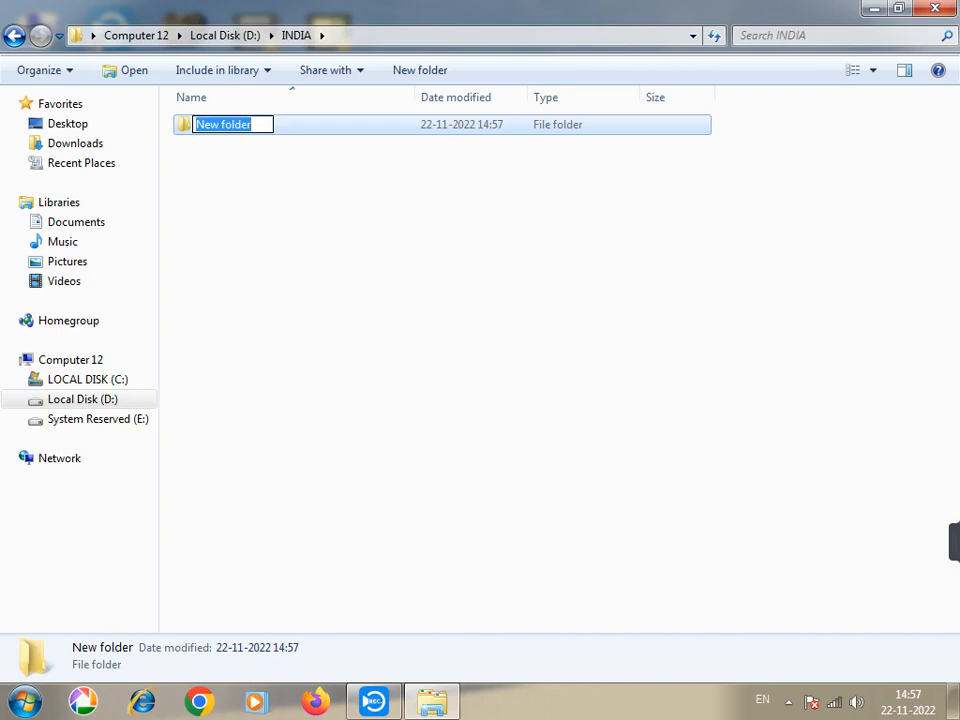
pyautogui.write('CG')
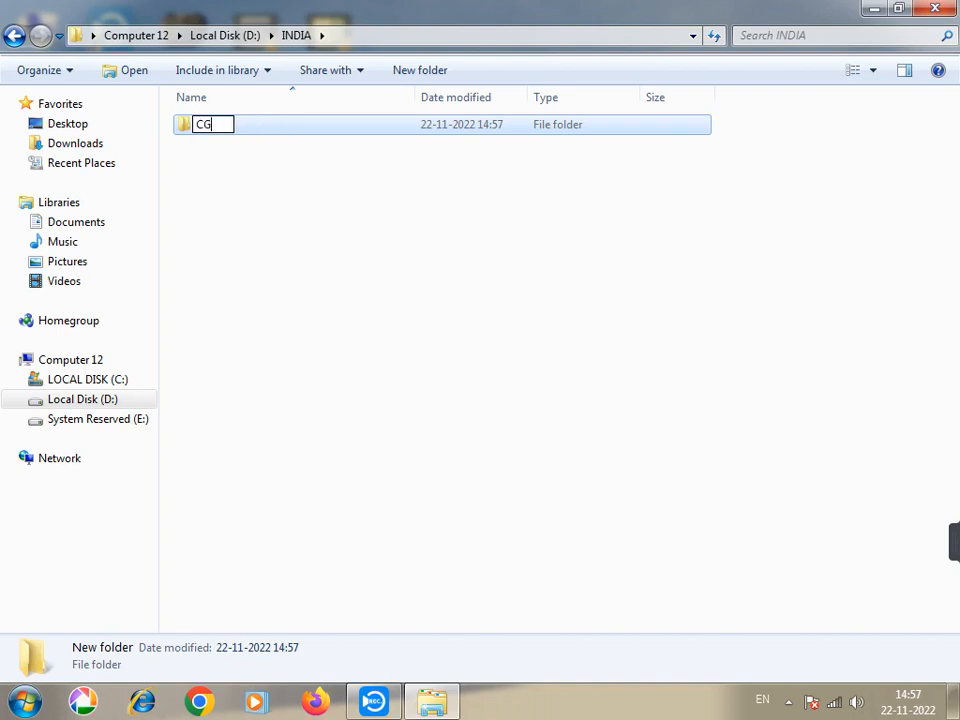
pyautogui.press('Return')
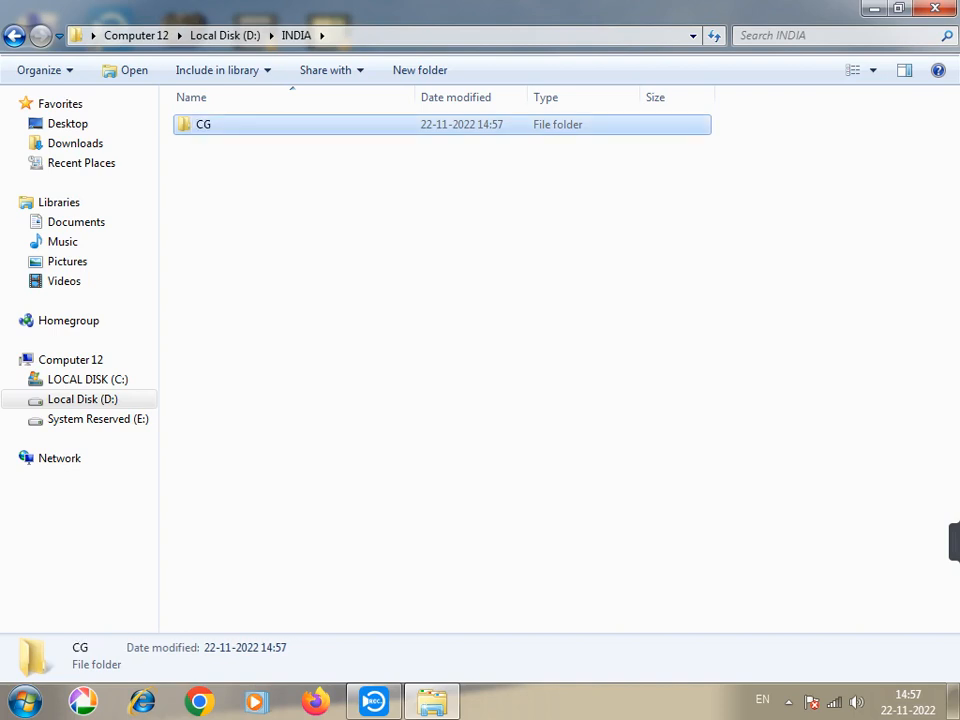
pyautogui.click(420, 70)
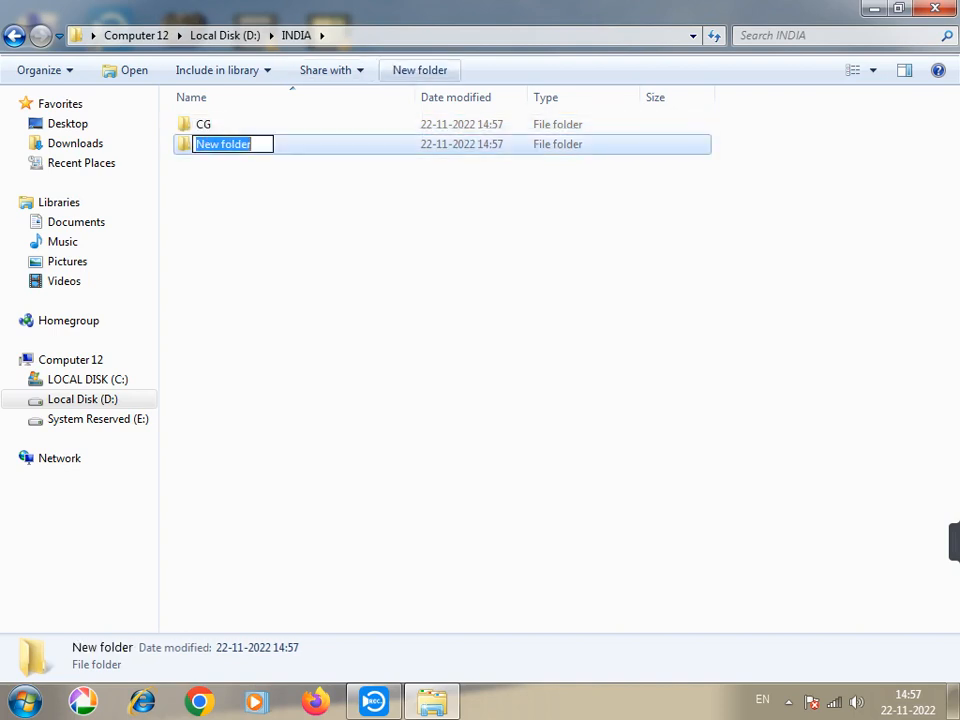
pyautogui.write('MP')
pyautogui.press('Return')
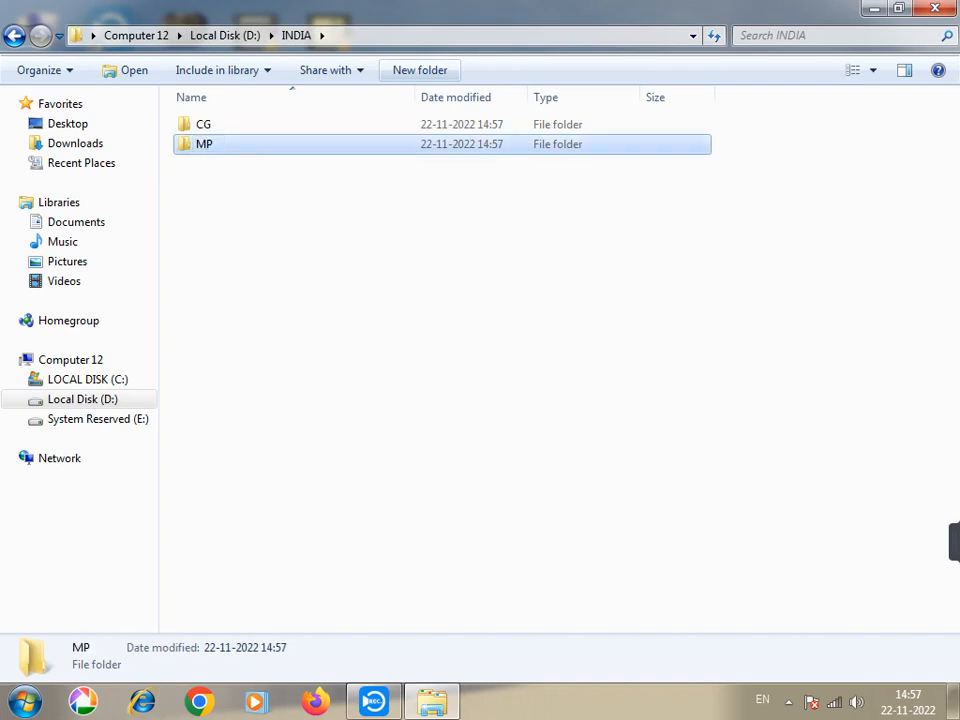
pyautogui.click(420, 70)
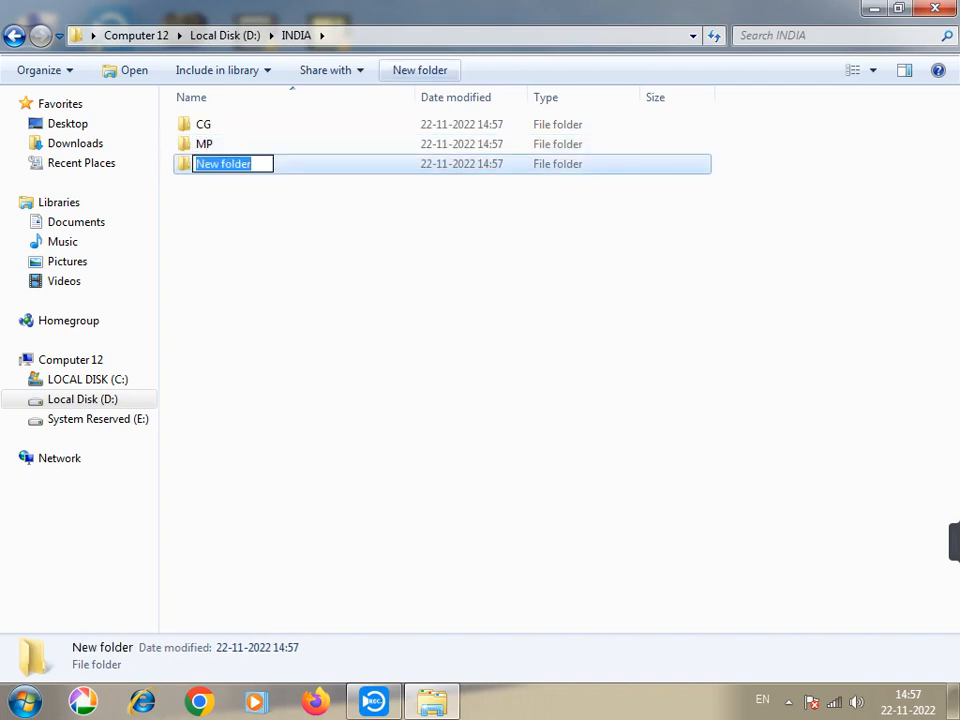
pyautogui.write('UP')
pyautogui.press('Return')
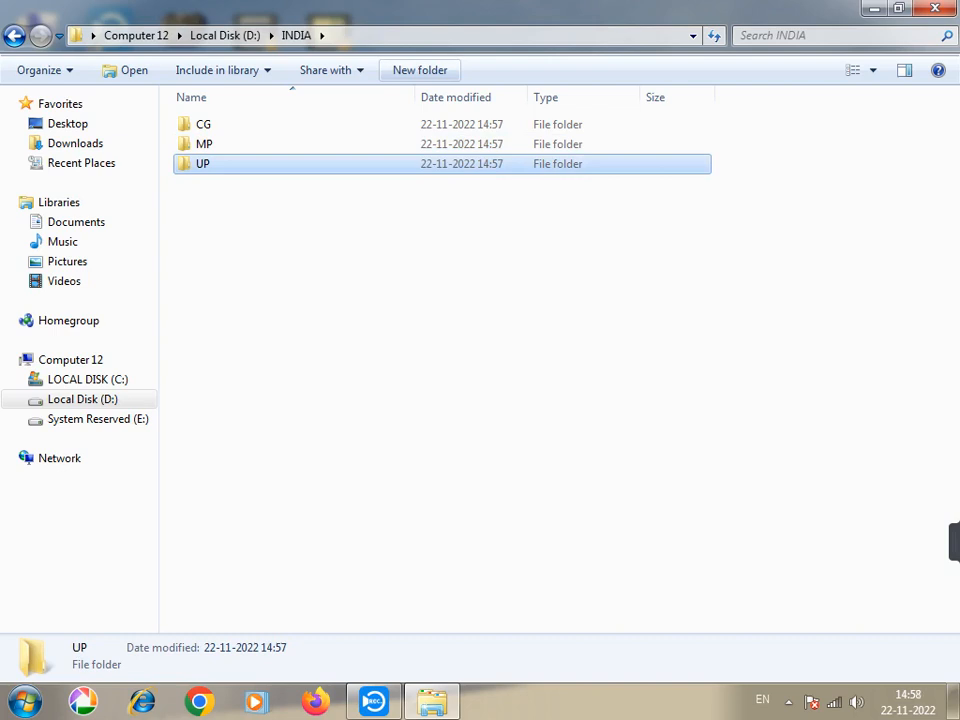
# Add a fourth state subfolder named RG inside the INDIA folder
pyautogui.hotkey('ctrl', 'shift', 'n')
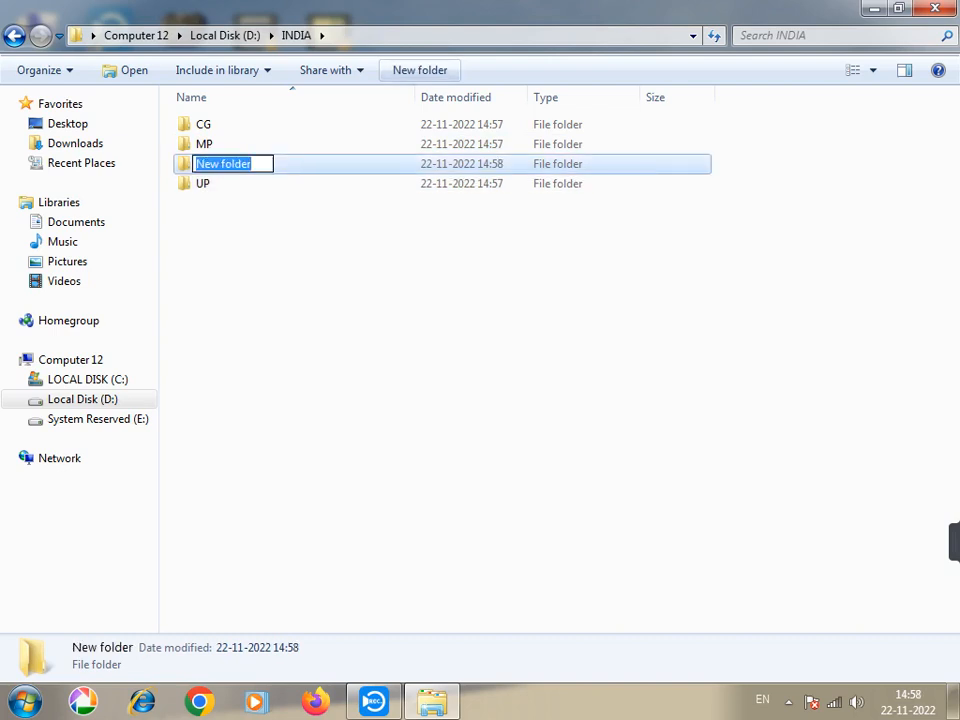
pyautogui.write('RG')
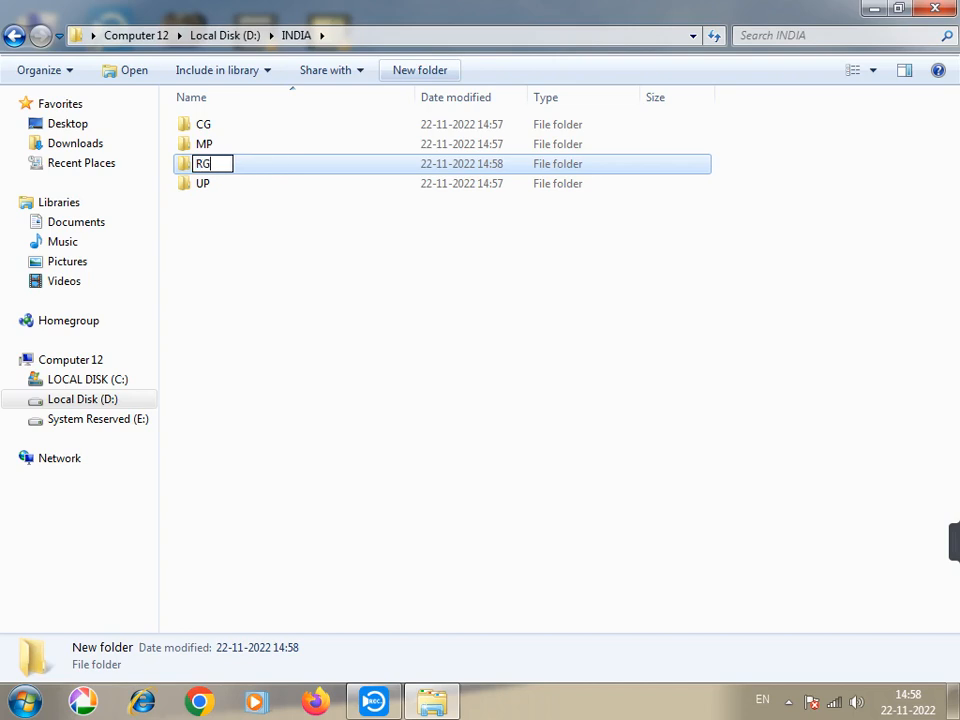
pyautogui.press('Return')
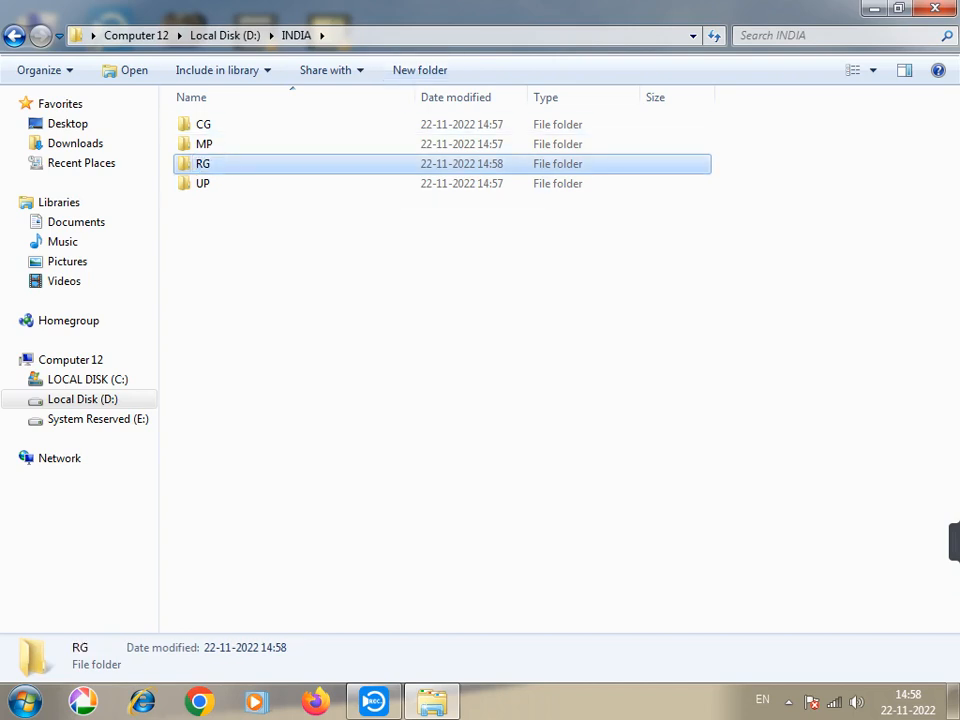
pyautogui.click(420, 260)
# Open the CG folder and create two subfolders in it named MSMD and RAIPUR
pyautogui.doubleClick(203, 124)
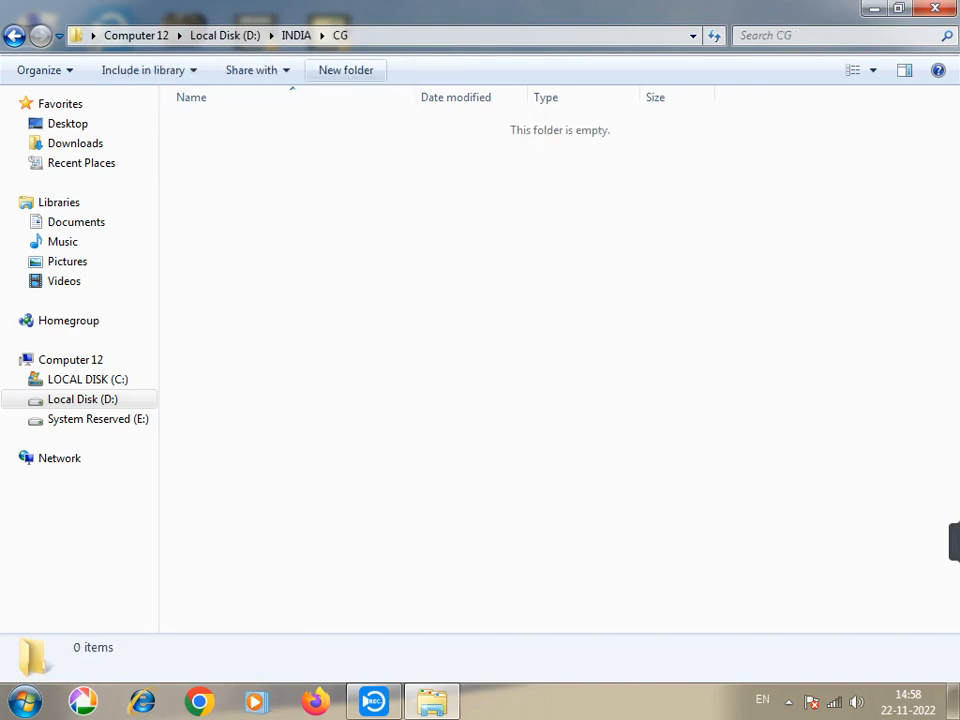
pyautogui.click(345, 70)
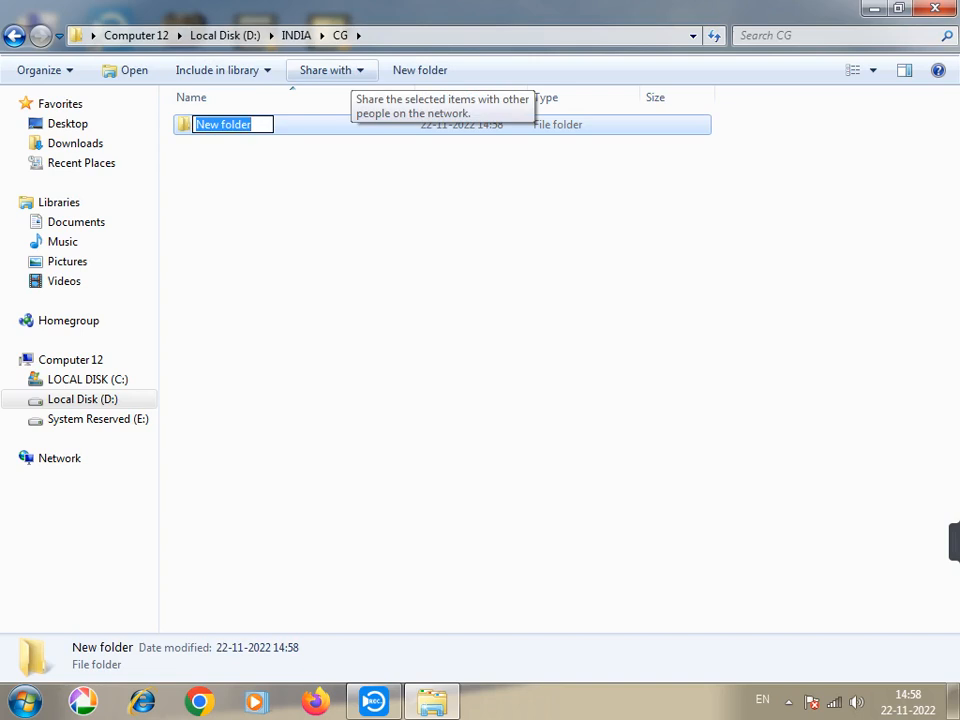
pyautogui.write('MS')
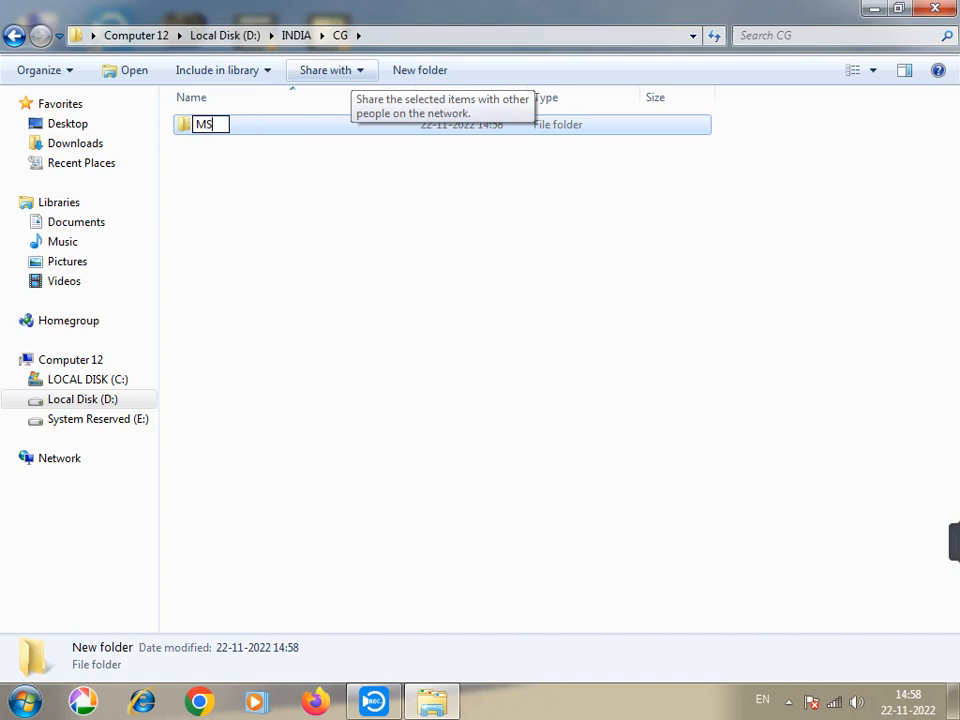
pyautogui.write('MD')
pyautogui.click(420, 70)
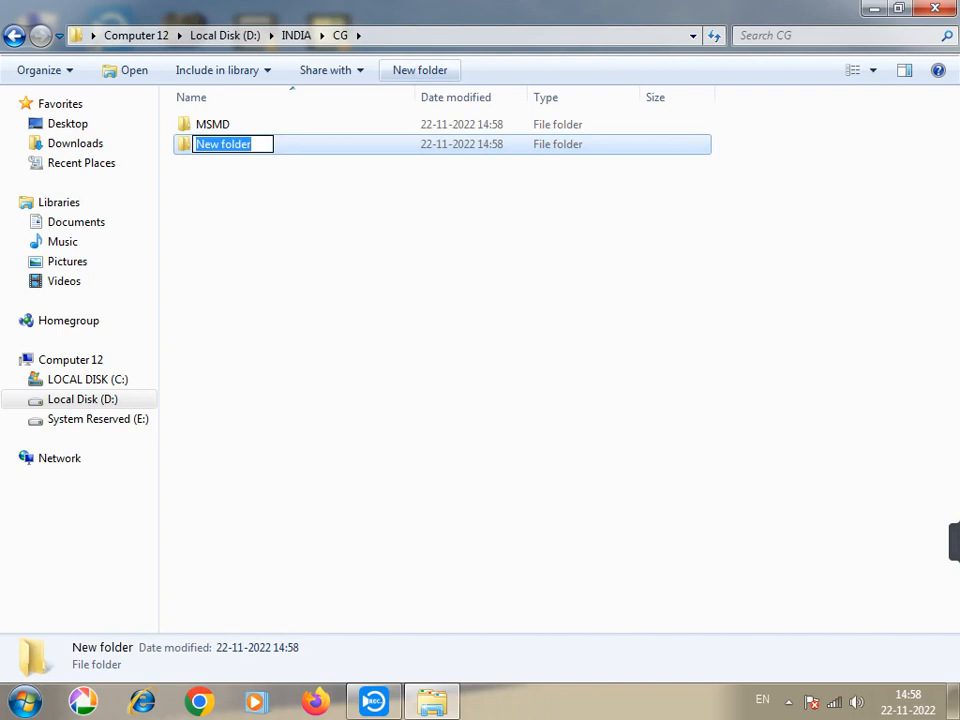
pyautogui.write('RAI')
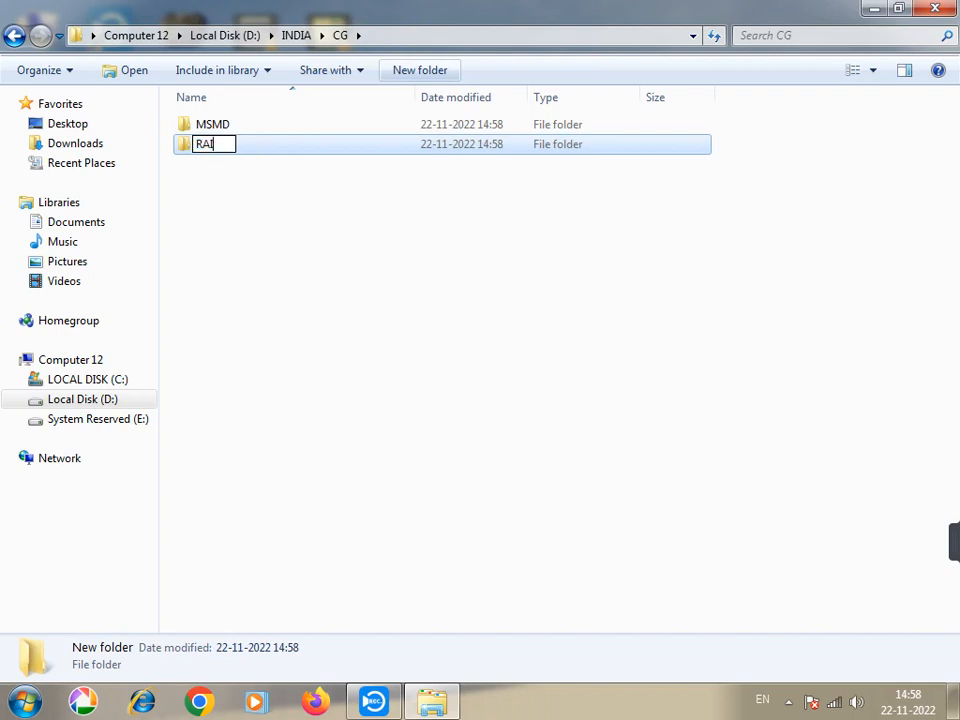
pyautogui.write('PUR')
pyautogui.press('Return')
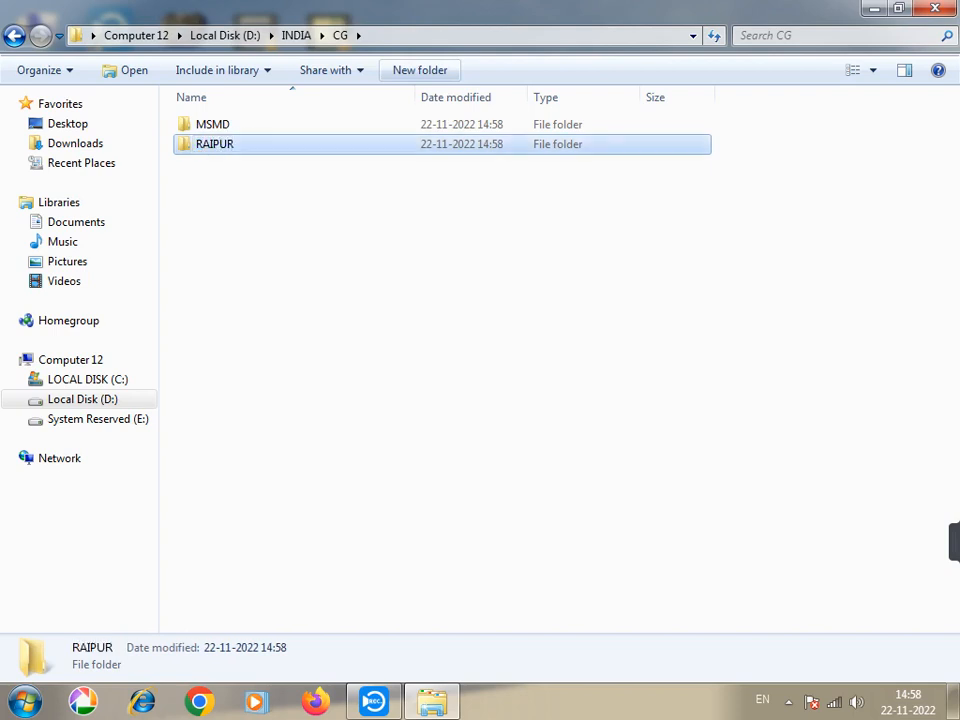
# Create another subfolder named GARIYA inside the CG folder
pyautogui.hotkey('ctrl', 'shift', 'n')
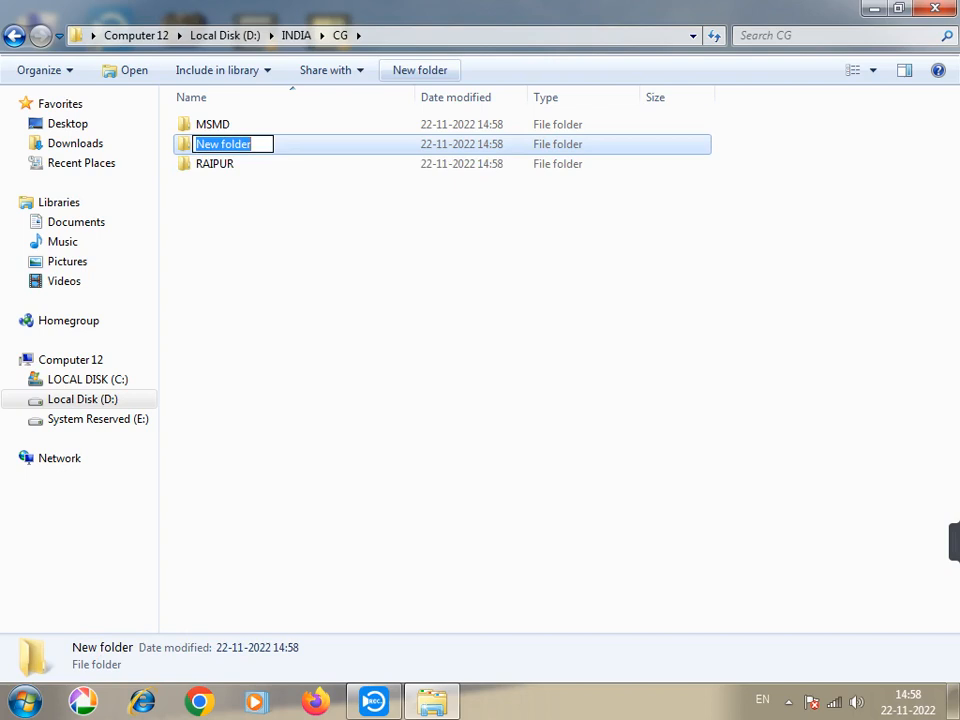
pyautogui.write('RA')
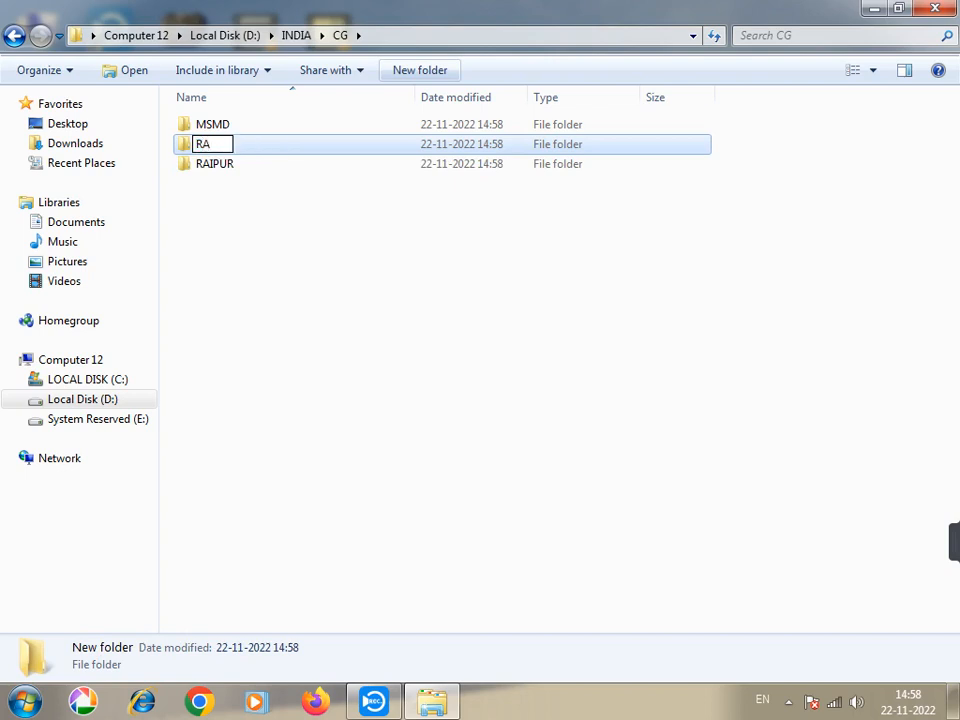
pyautogui.press('BackSpace')
pyautogui.press('BackSpace')
pyautogui.write('GARIYA')
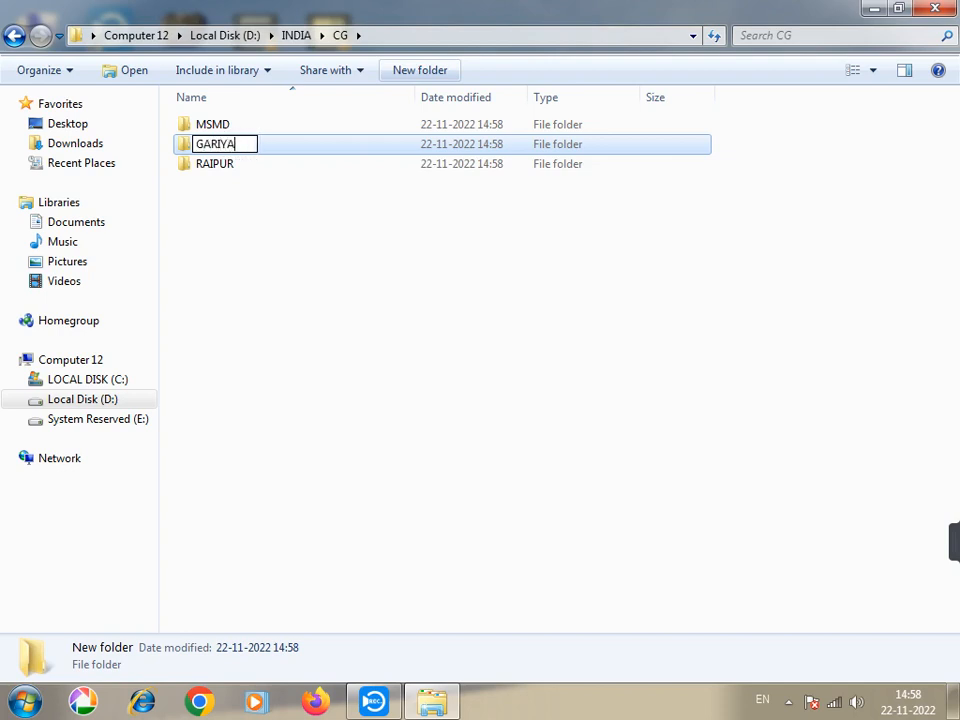
pyautogui.press('Return')
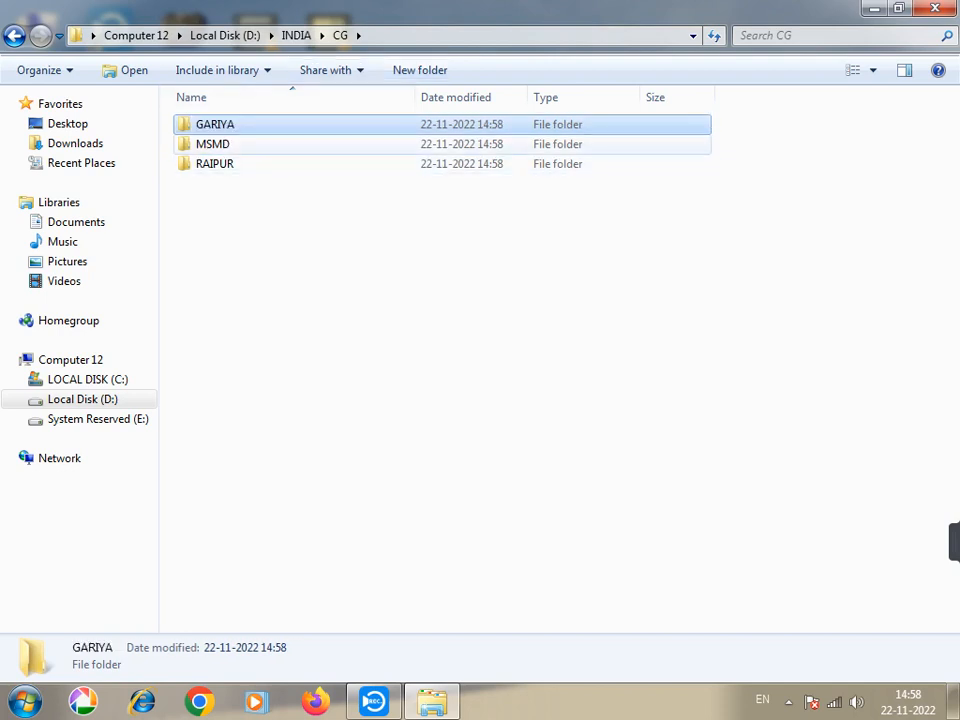
# Open the MSMD folder within CG and create three subfolders named BAGBAH, MSMD and PITHORA
pyautogui.doubleClick(212, 144)
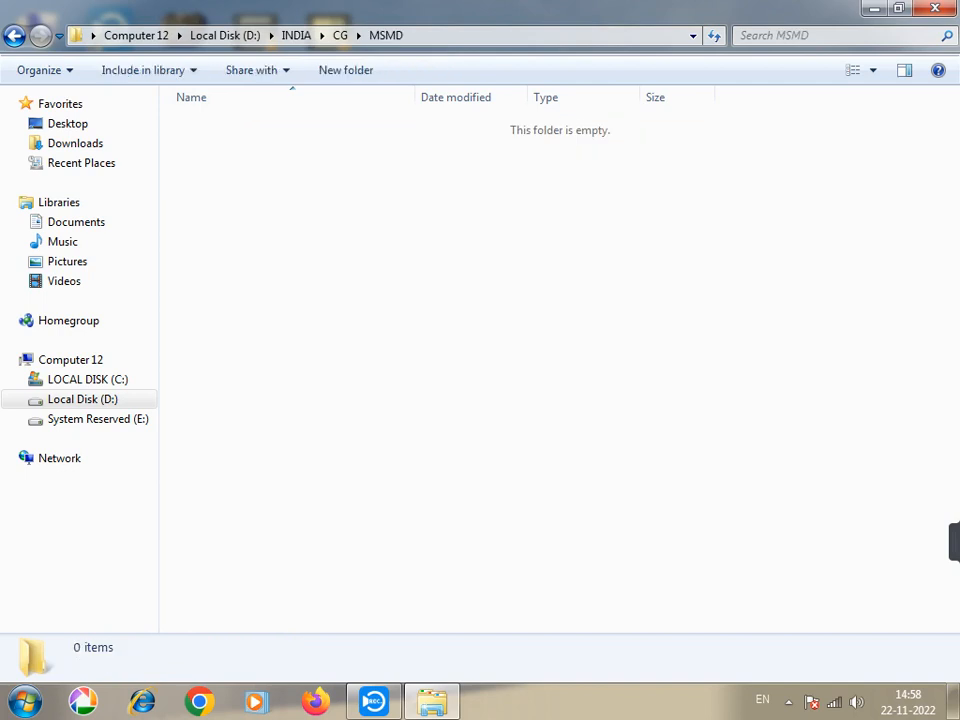
pyautogui.click(345, 70)
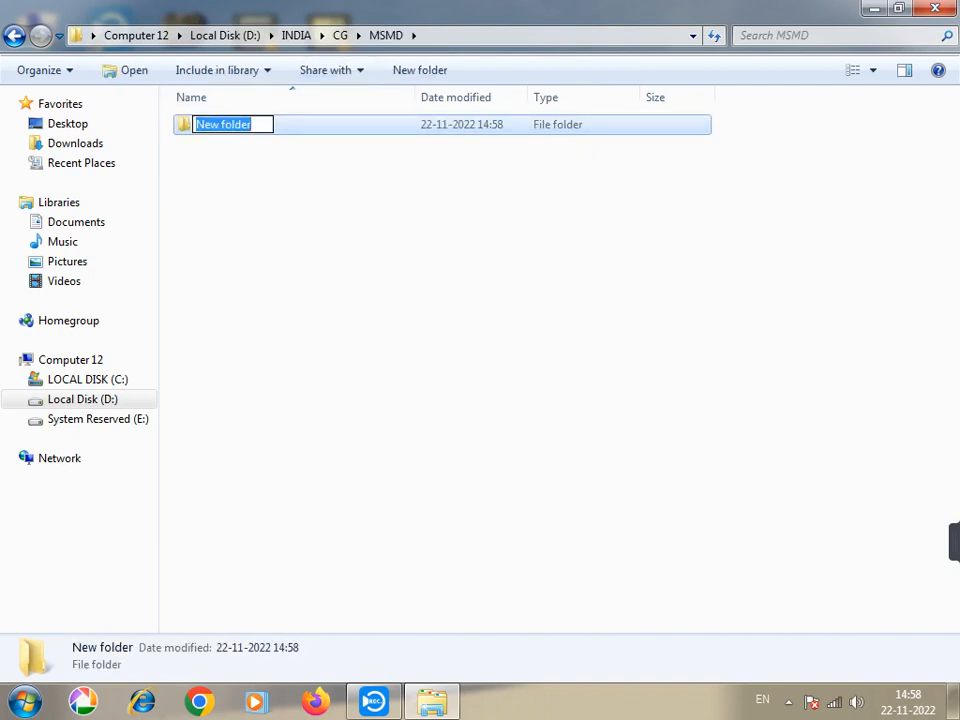
pyautogui.write('B')
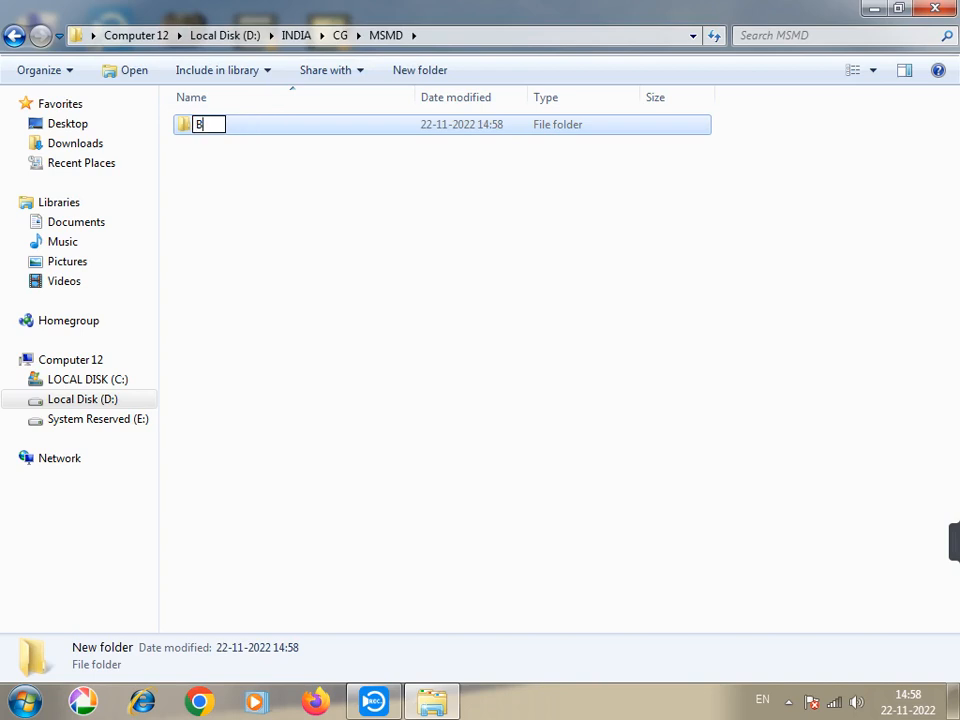
pyautogui.write('AGBAH')
pyautogui.press('Return')
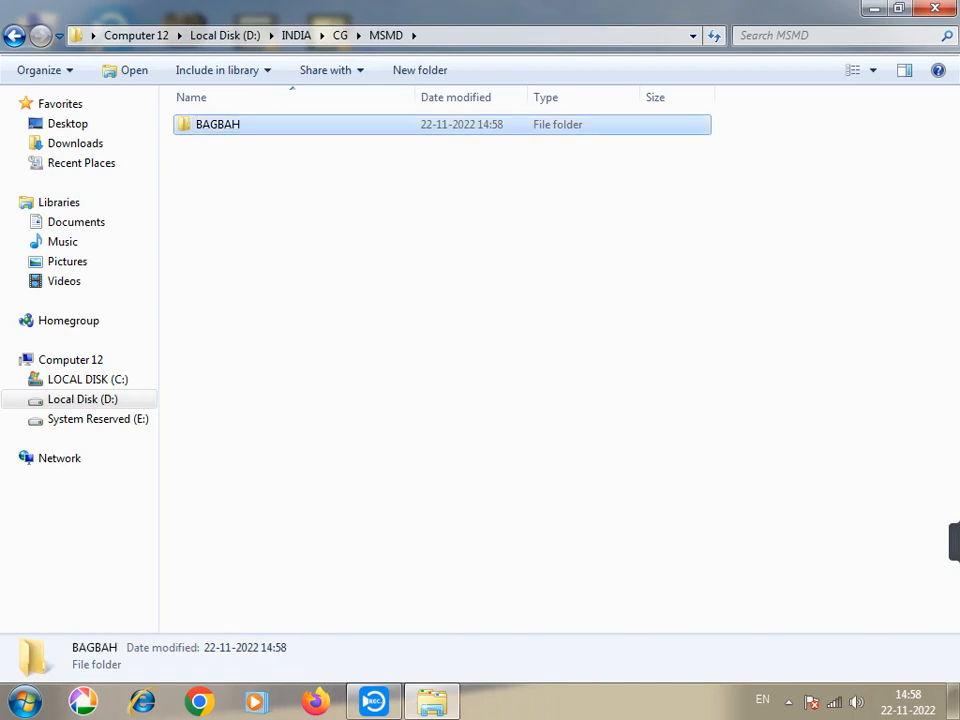
pyautogui.click(420, 70)
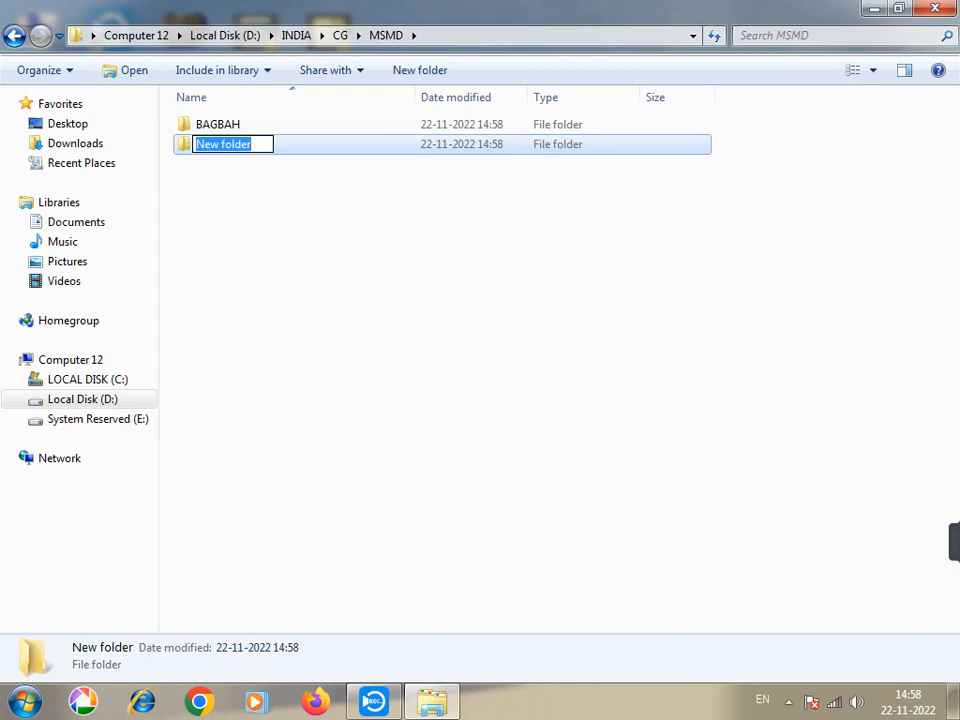
pyautogui.write('MSMD')
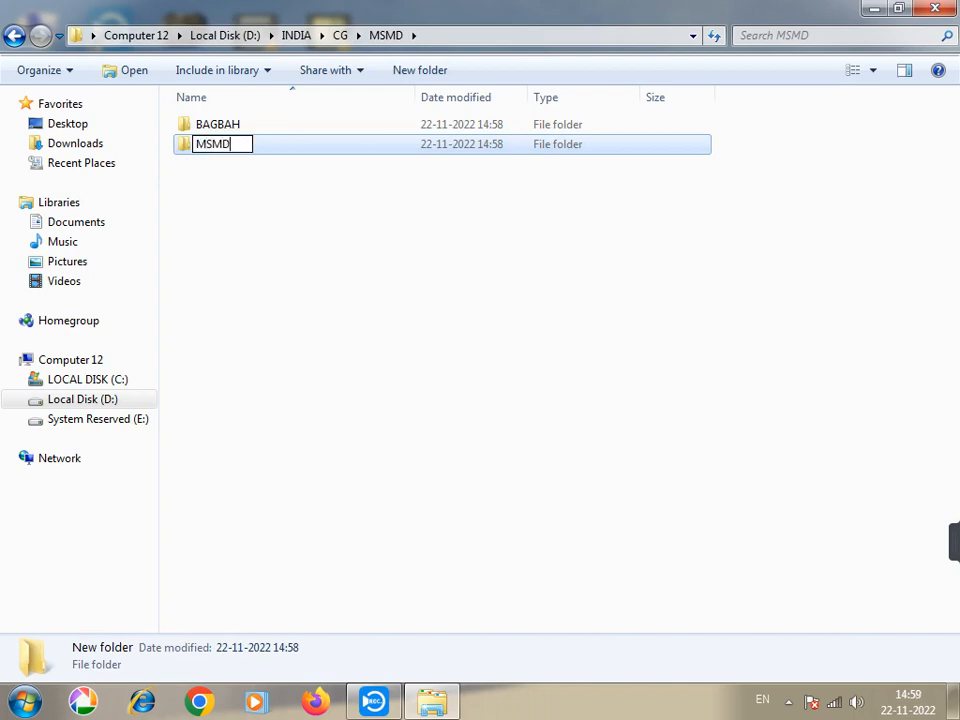
pyautogui.press('Return')
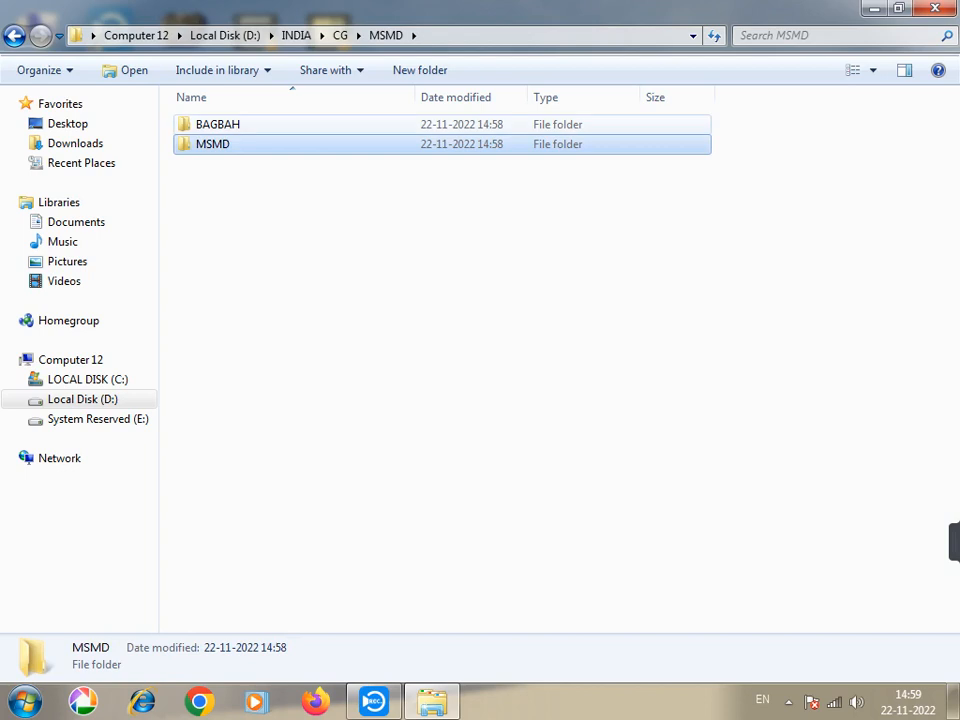
pyautogui.click(420, 70)
pyautogui.write('P')
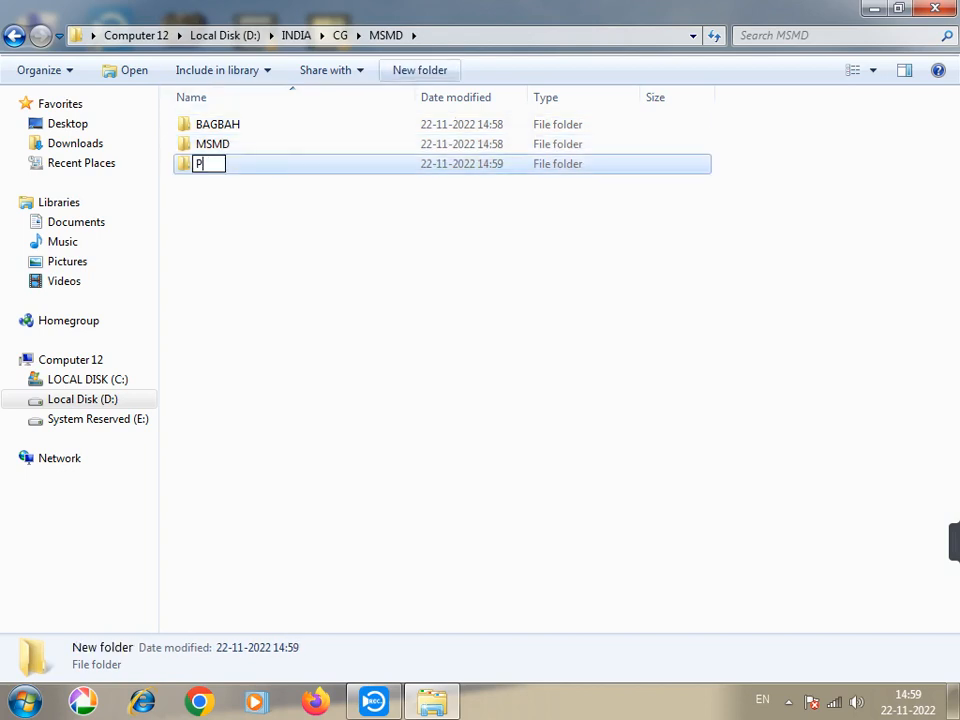
pyautogui.write('ITHORA')
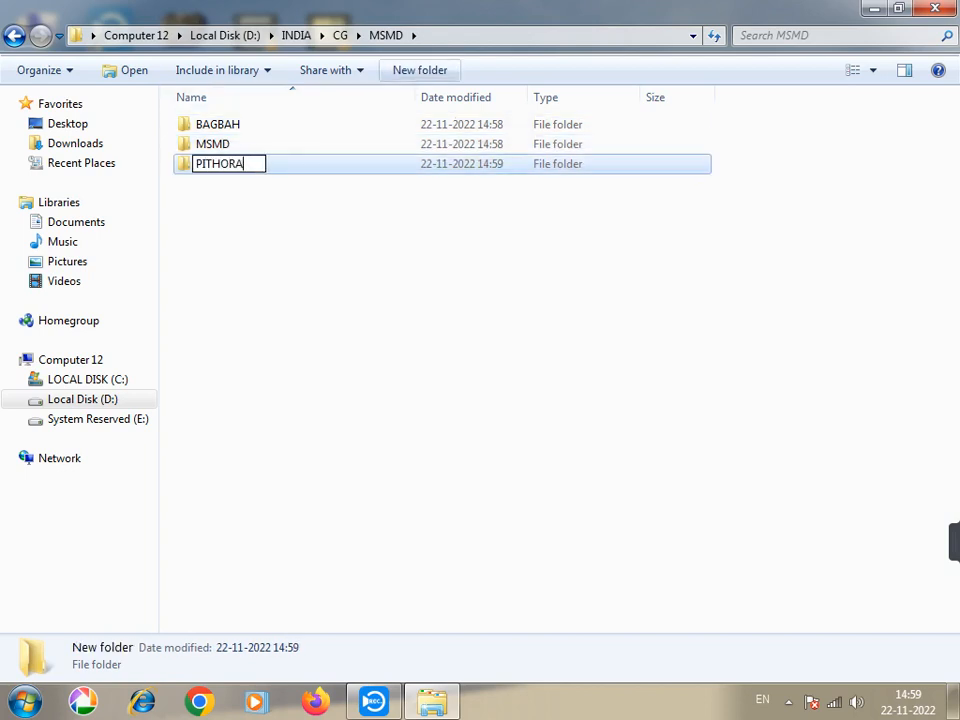
pyautogui.press('Return')
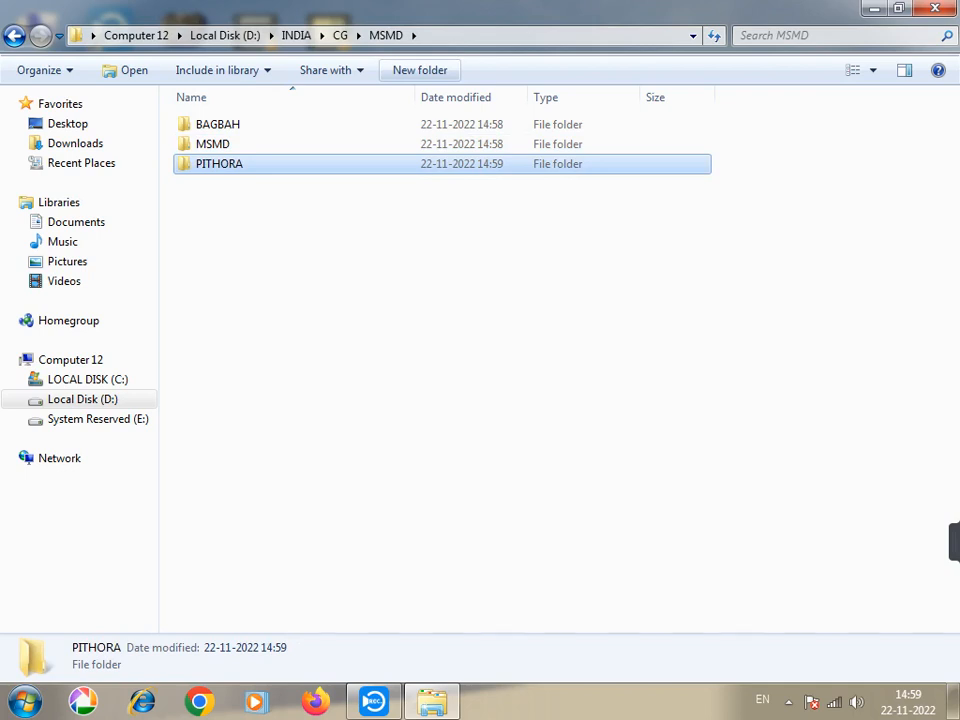
# Open the inner MSMD folder and create two subfolders in it named MSMD and TUMGAV
pyautogui.doubleClick(212, 144)
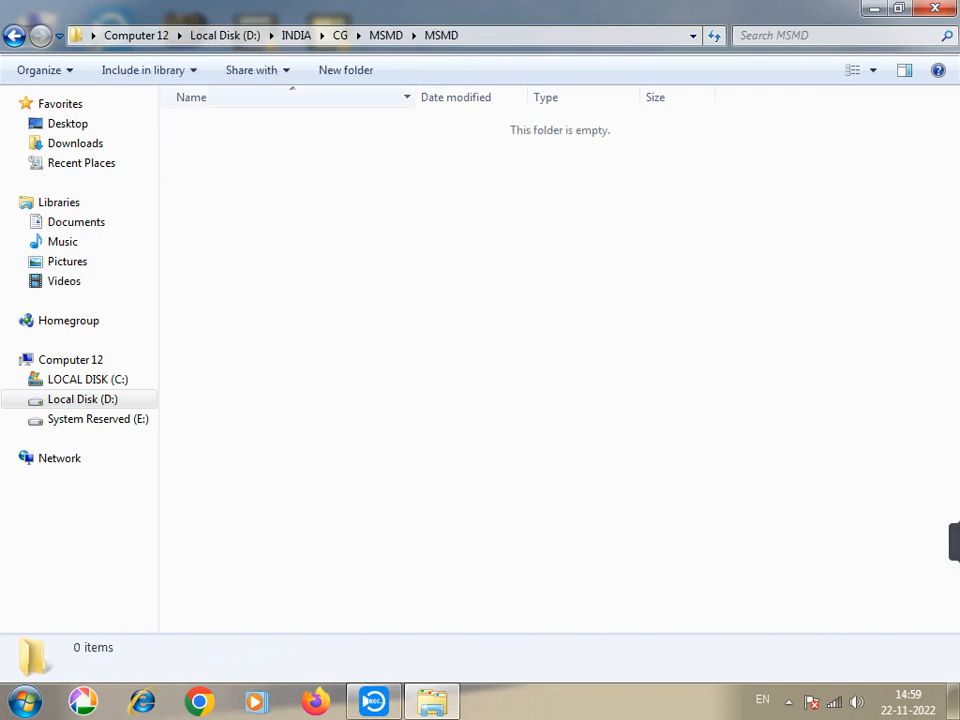
pyautogui.click(345, 70)
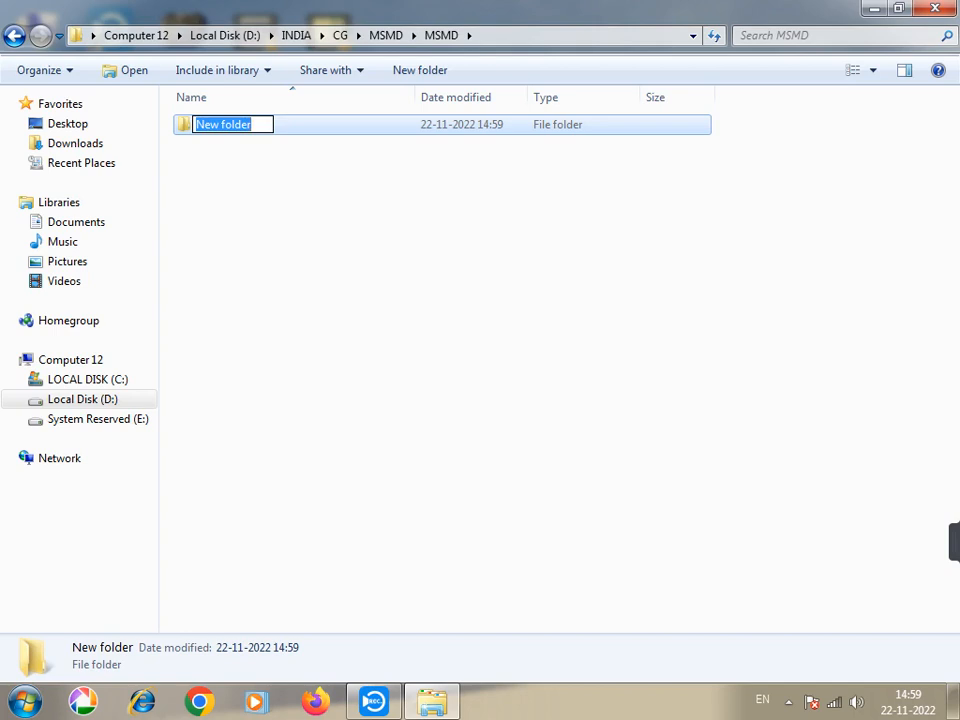
pyautogui.write('MSMD')
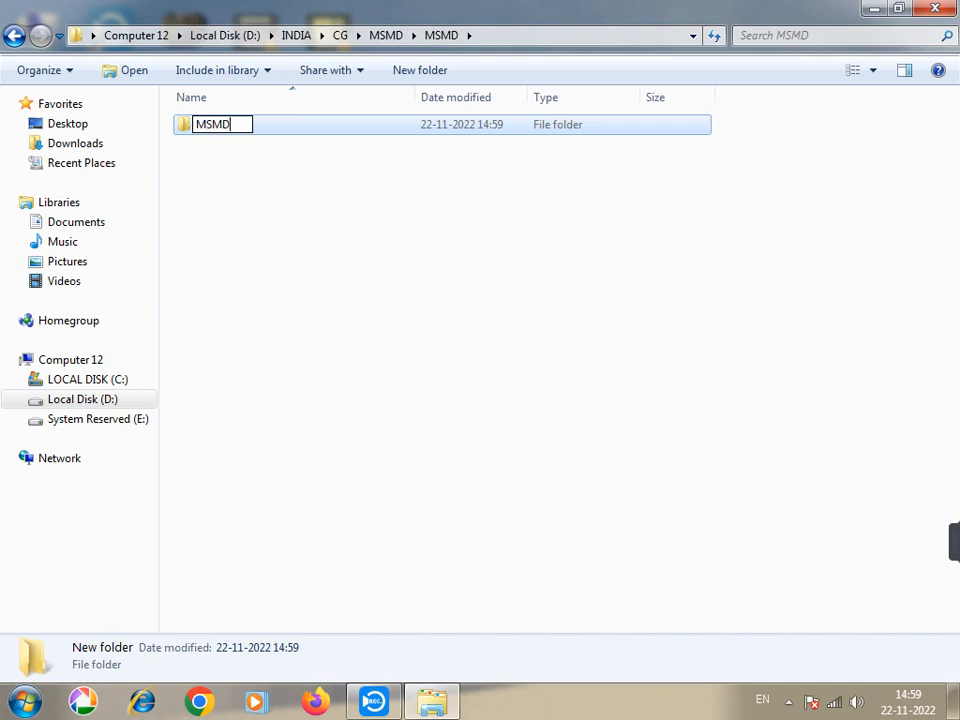
pyautogui.press('Return')
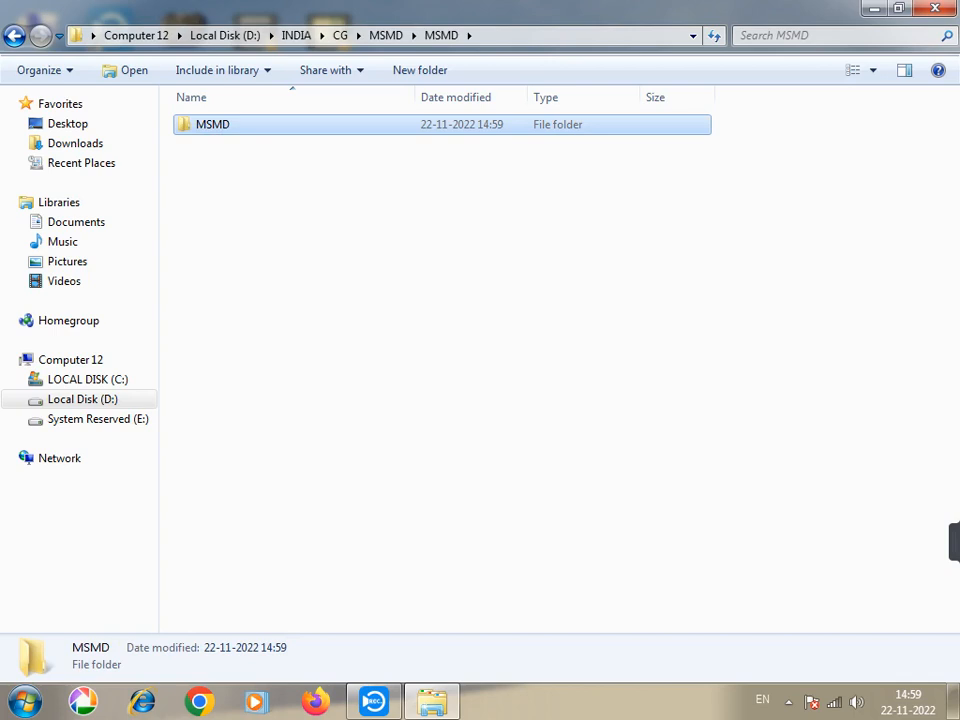
pyautogui.click(420, 70)
pyautogui.write('T')
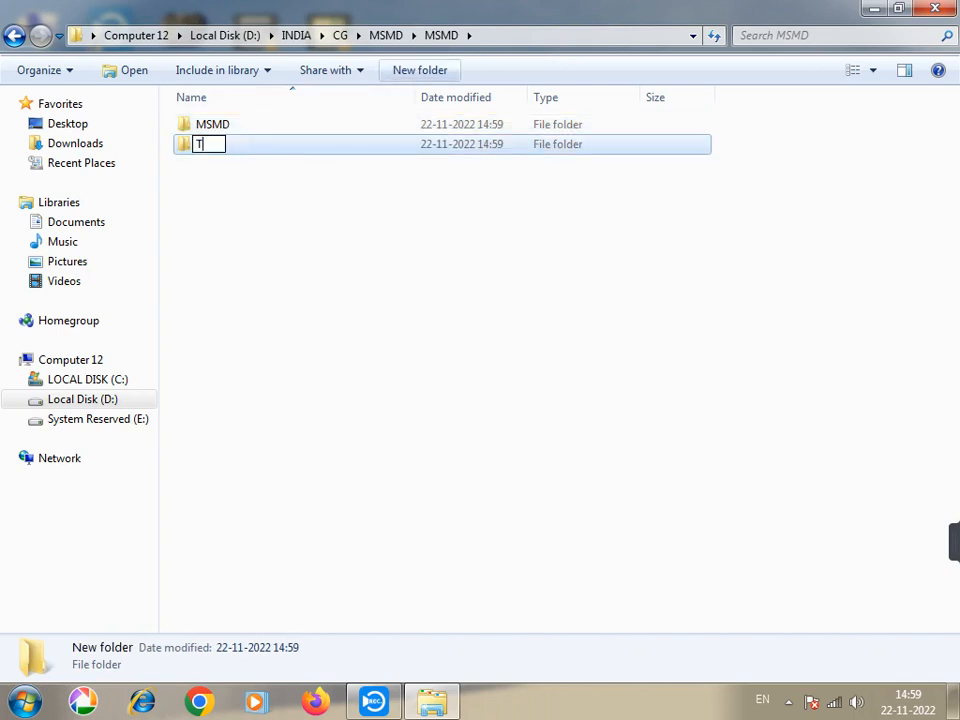
pyautogui.write('UMGAV')
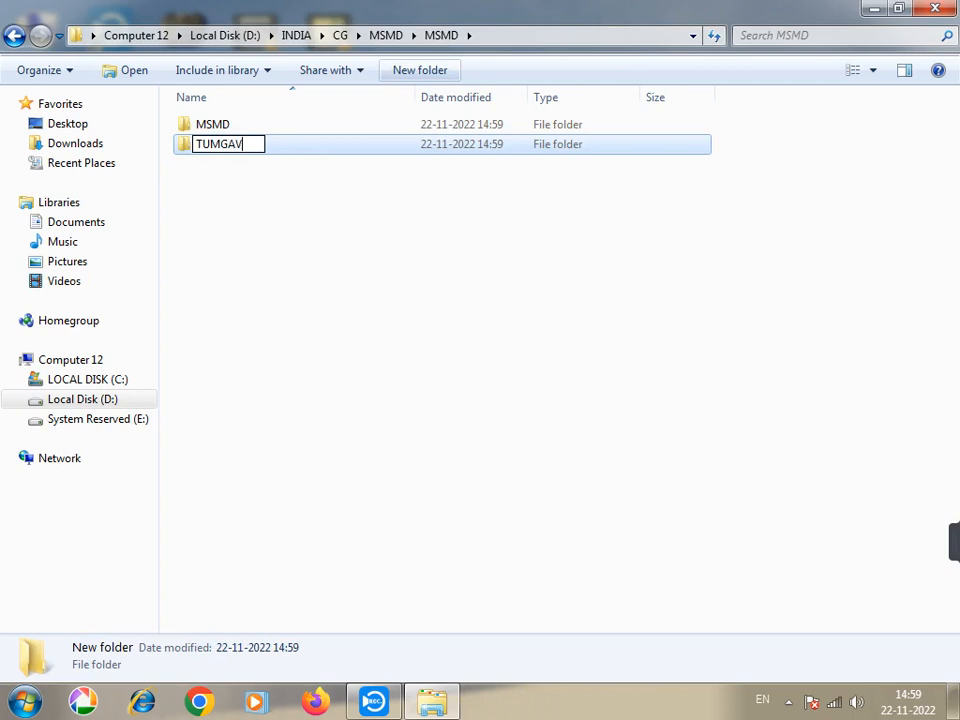
pyautogui.press('Return')
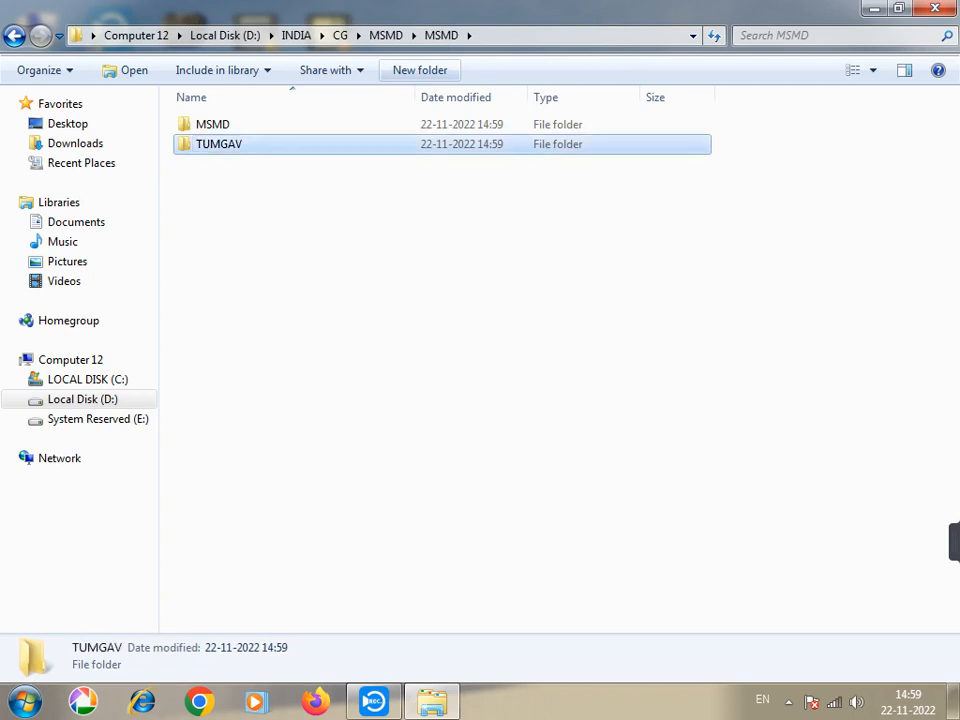
# Create two more subfolders named KHARORA and KHAIRA inside the inner MSMD folder
pyautogui.click(420, 70)
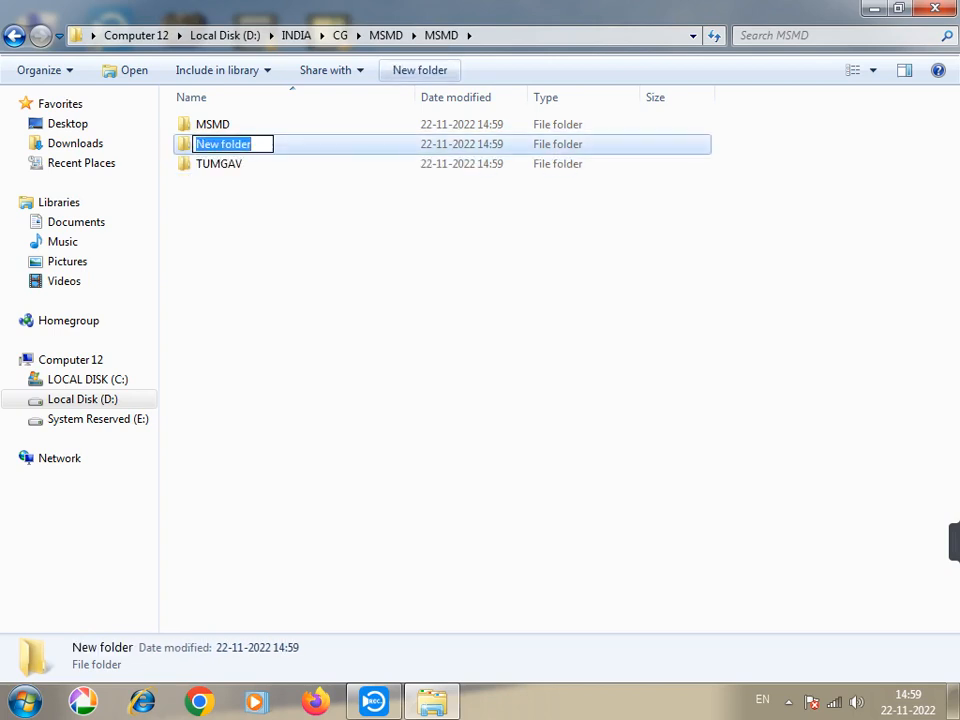
pyautogui.write('KHARORA')
pyautogui.press('Return')
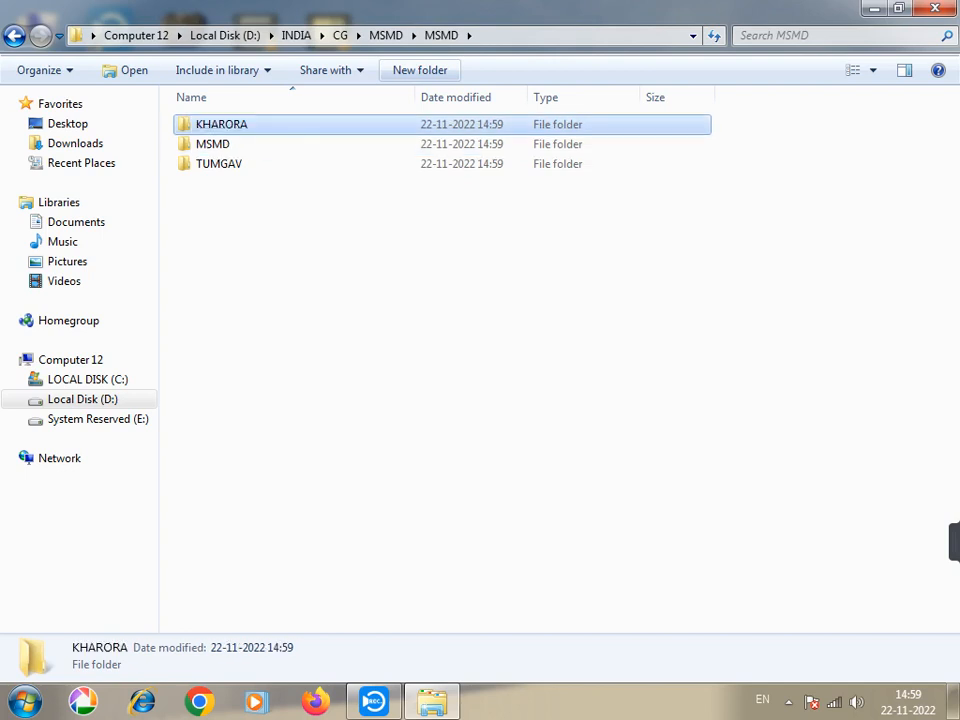
pyautogui.hotkey('ctrl', 'shift', 'n')
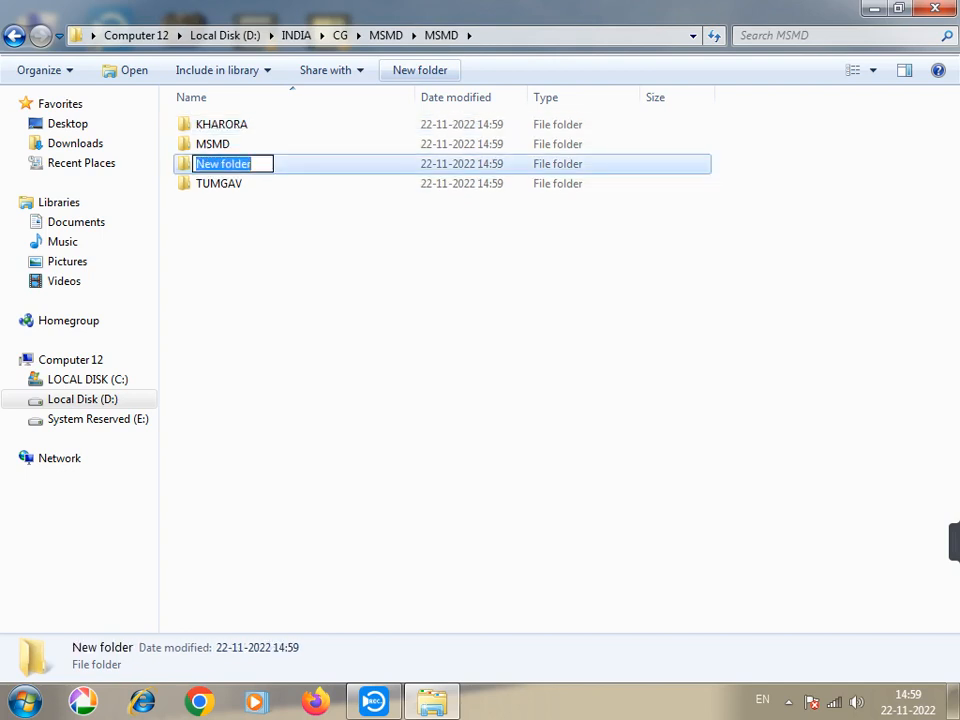
pyautogui.write('KHAIRA')
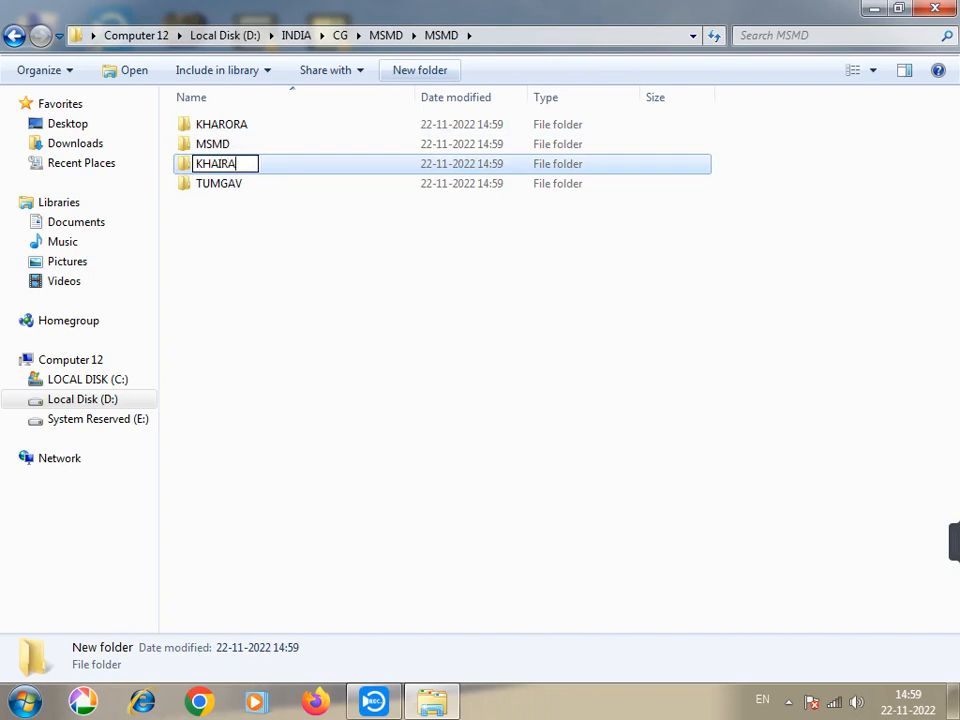
pyautogui.press('Return')
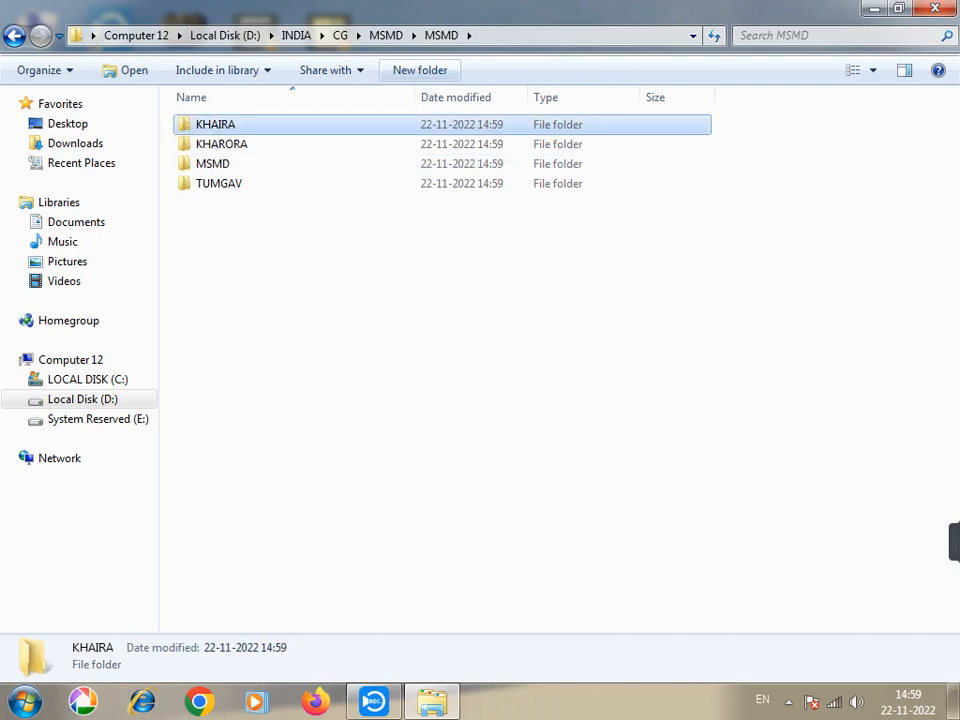
# Create another subfolder named LABHARA inside the inner MSMD folder
pyautogui.hotkey('ctrl', 'shift', 'n')
pyautogui.write('LABHARA')
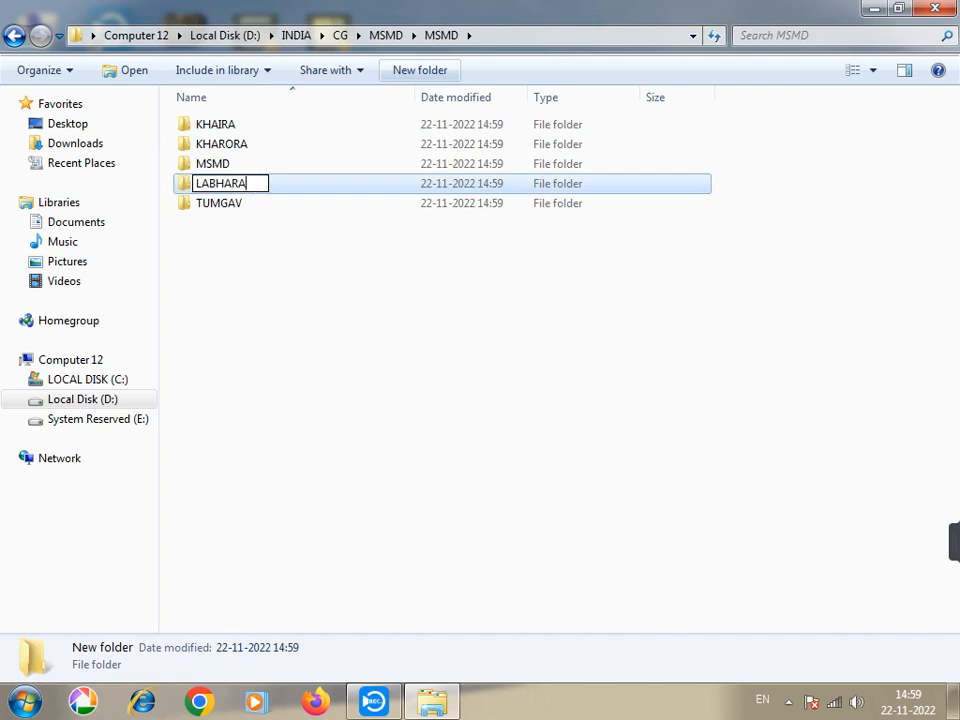
pyautogui.press('Return')
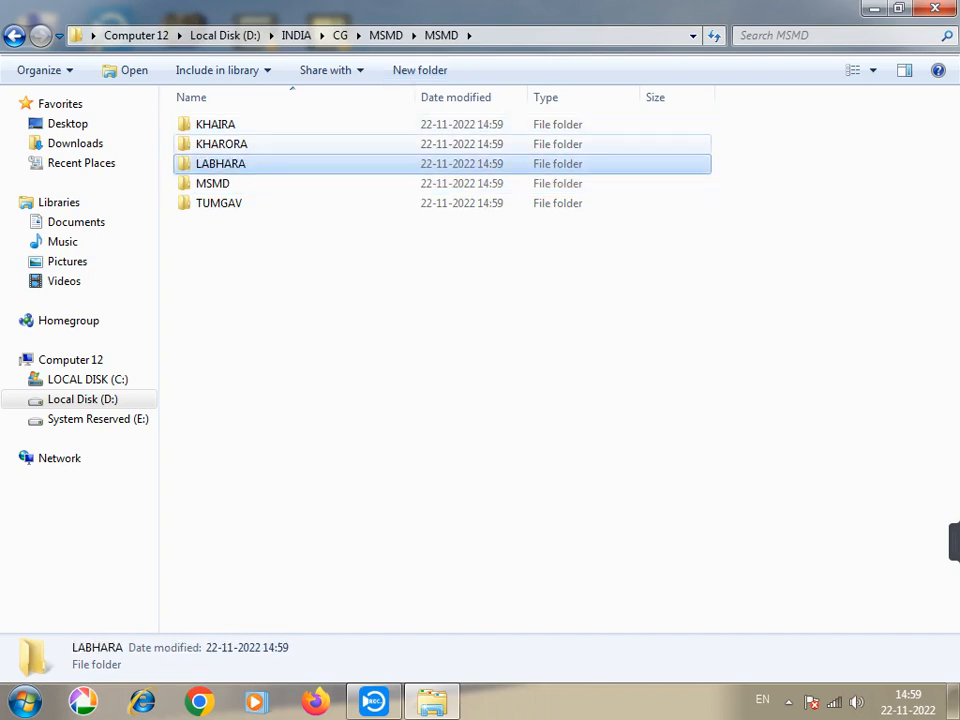
# Open the KHARORA folder and create a subfolder in it named WARD 1
pyautogui.click(221, 144)
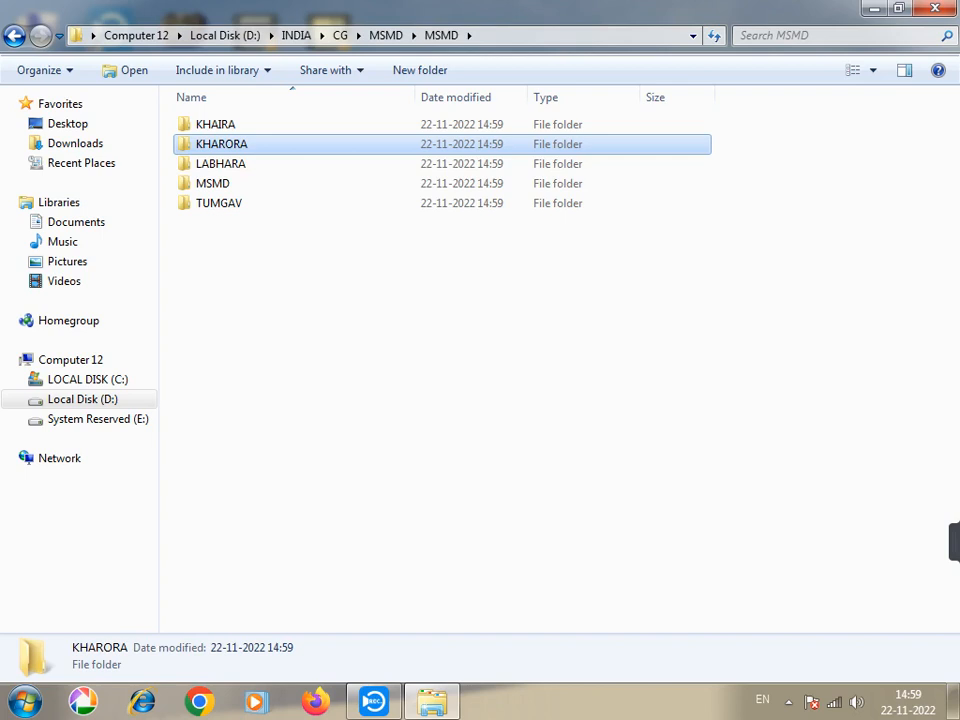
pyautogui.press('Return')
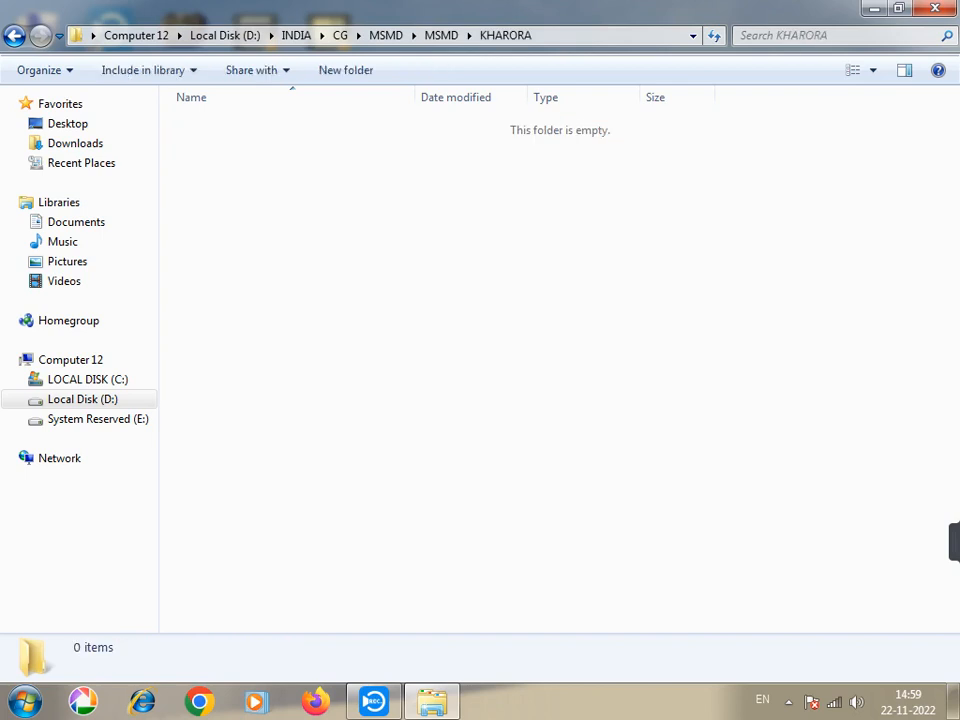
pyautogui.click(345, 70)
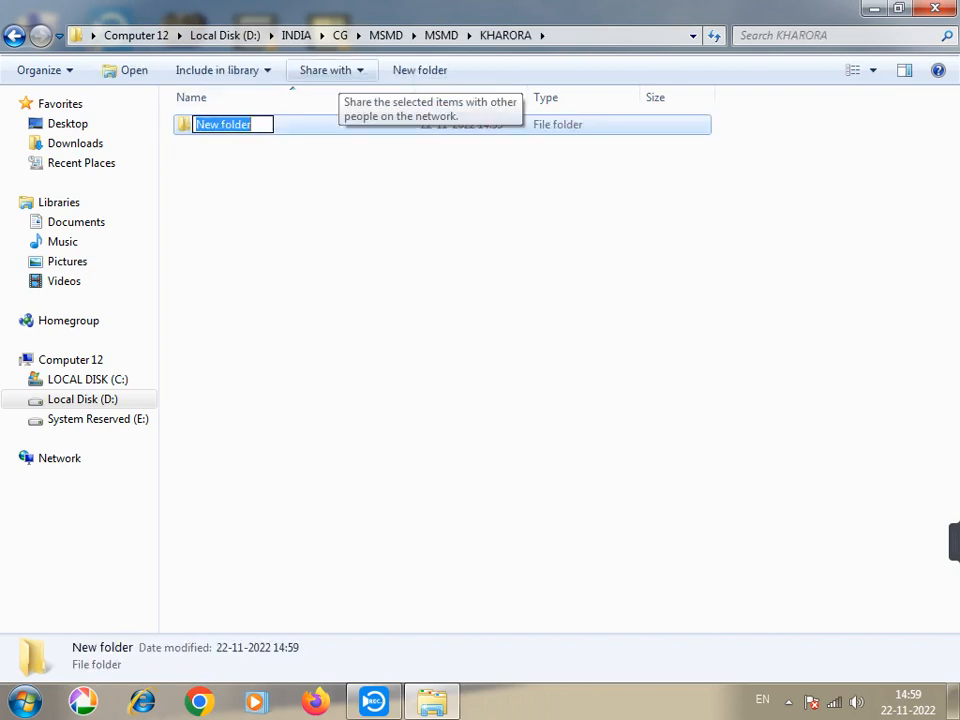
pyautogui.write('WARD ')
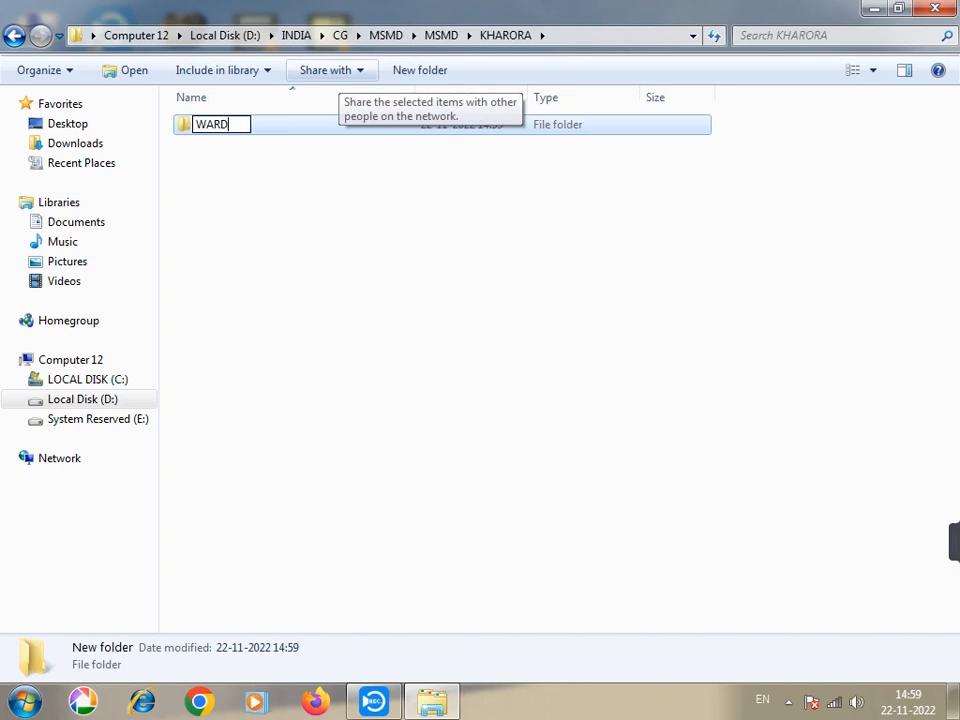
pyautogui.write('1')
pyautogui.press('Return')
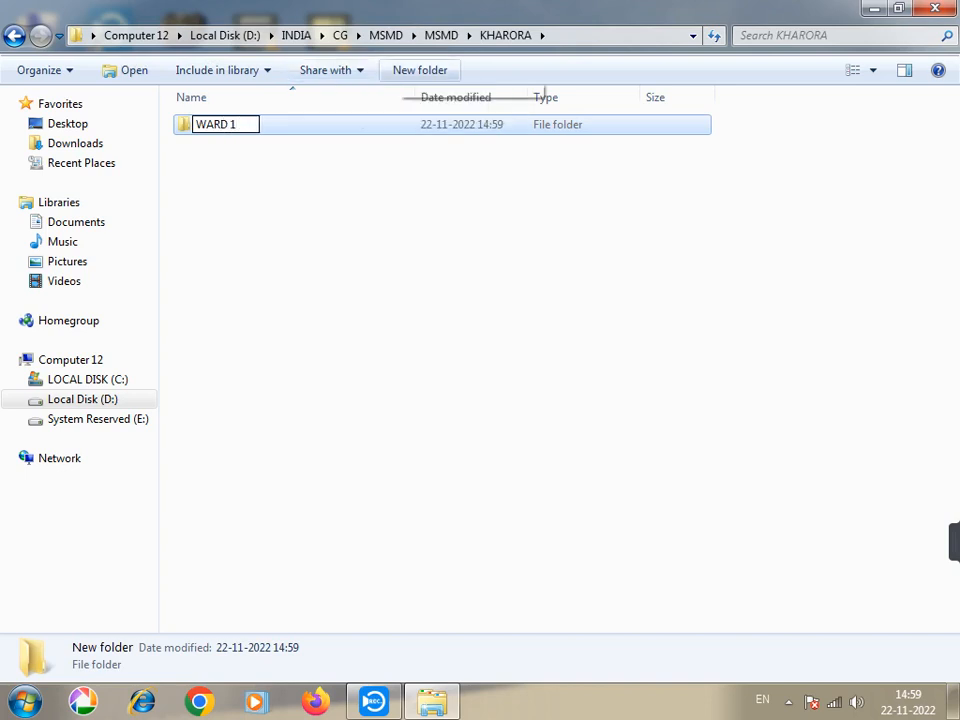
# Create two more subfolders named W 2 and W3 inside the KHARORA folder
pyautogui.click(420, 70)
pyautogui.write('W 2')
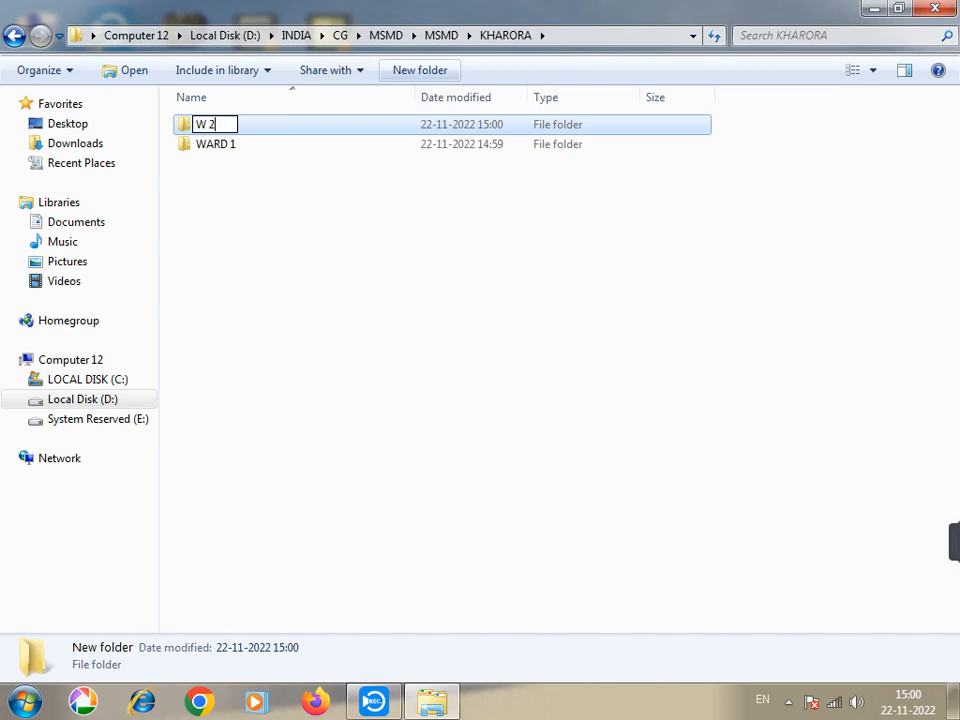
pyautogui.press('Return')
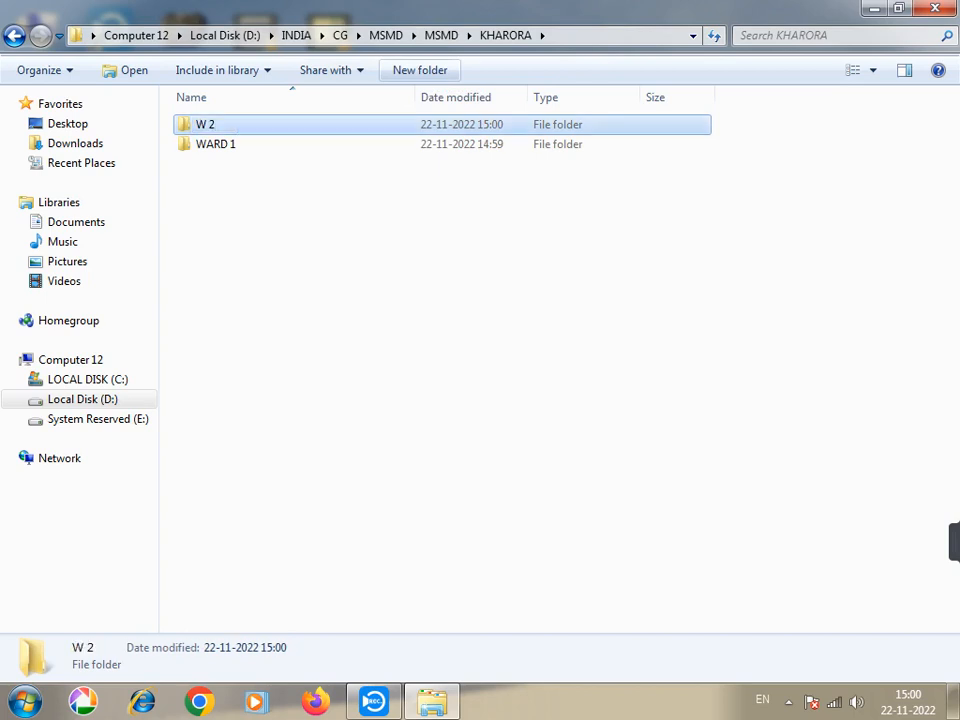
pyautogui.hotkey('ctrl', 'shift', 'n')
pyautogui.write('W')
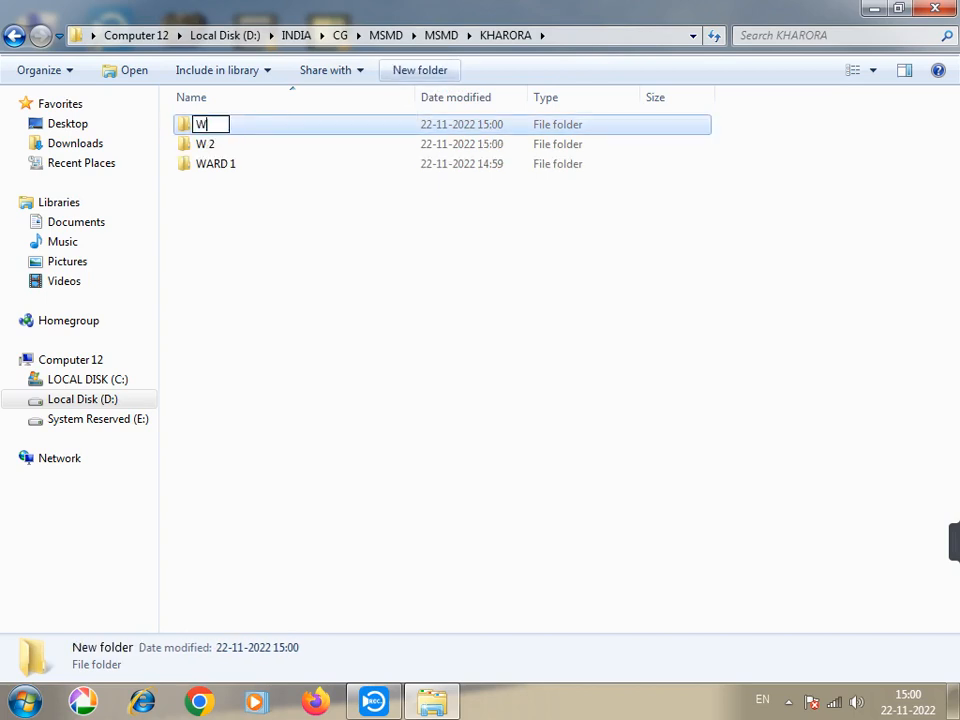
pyautogui.write('3')
pyautogui.press('Return')
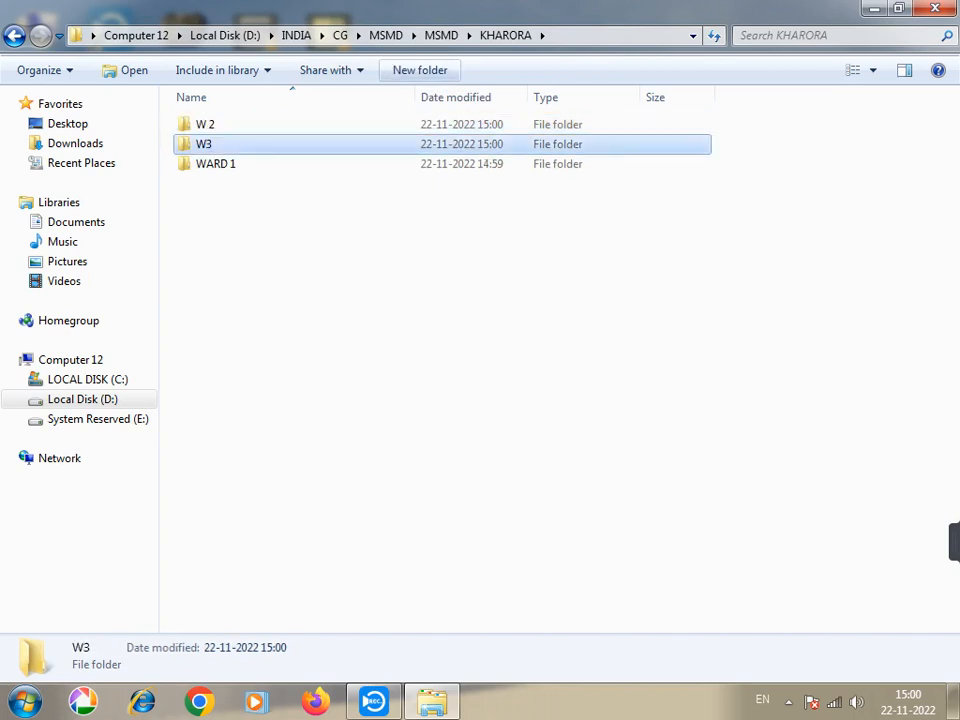
# Open the WARD 1 folder and create a subfolder in it named with the person's first name
pyautogui.doubleClick(372, 163)
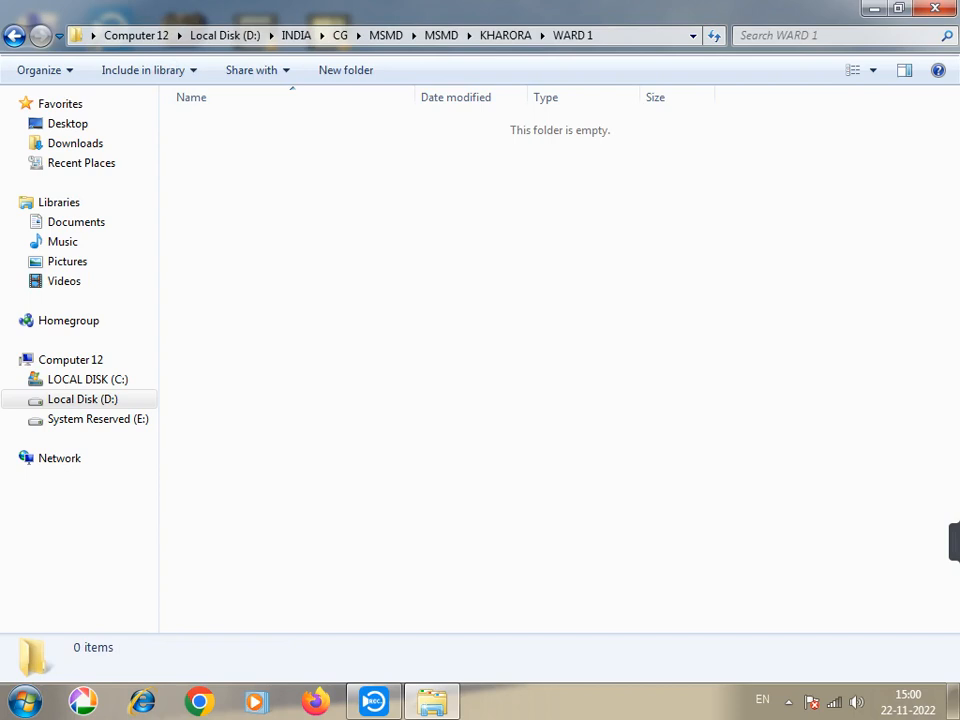
pyautogui.hotkey('ctrl', 'shift', 'n')
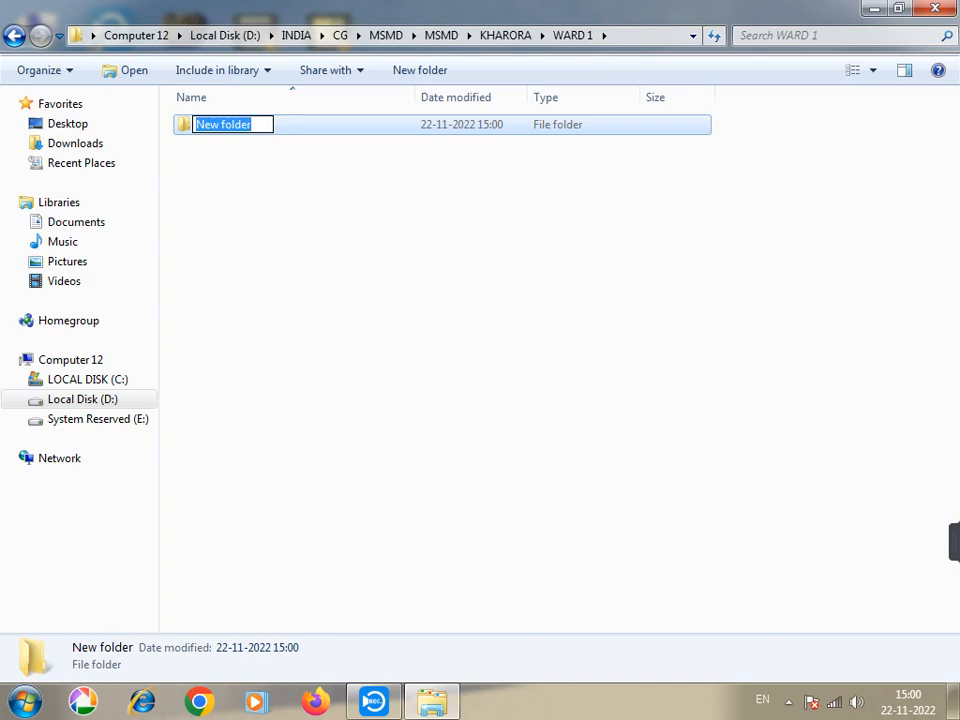
pyautogui.write('500')
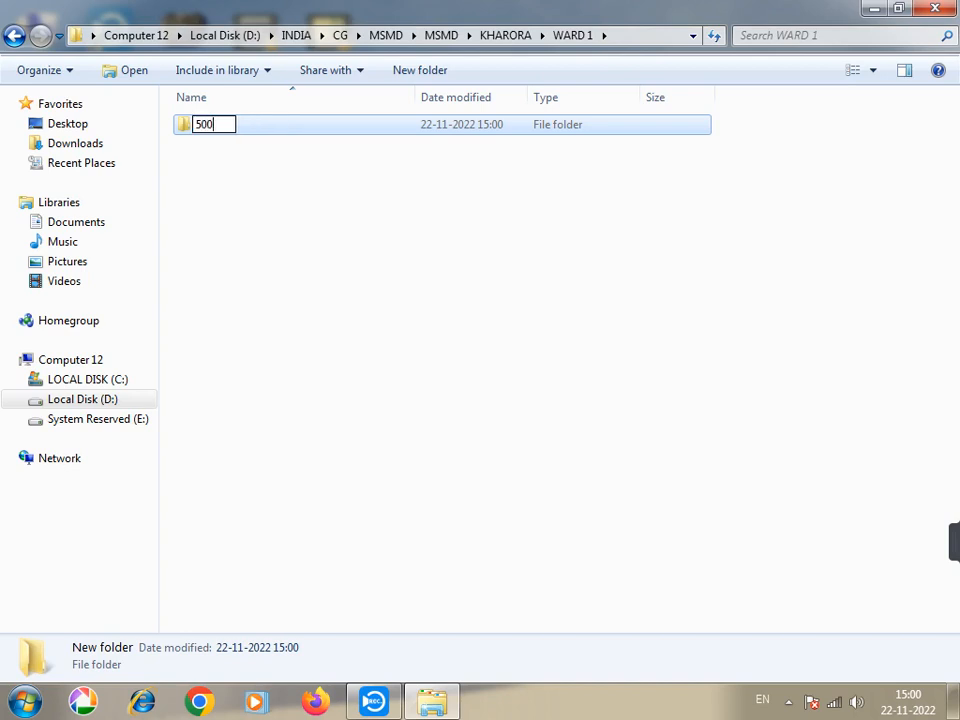
pyautogui.press('BackSpace')
pyautogui.press('BackSpace')
pyautogui.press('BackSpace')
pyautogui.write('SANJAY')
pyautogui.press('Return')
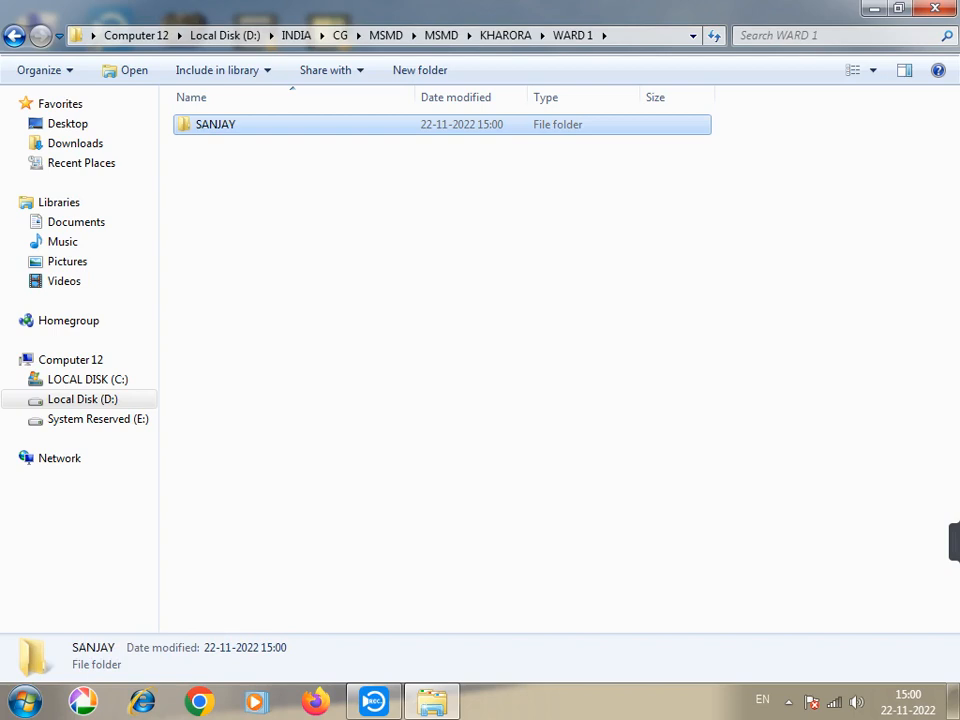
# Open the person's folder inside WARD 1 and create a subfolder in it named COMPUTER
pyautogui.press('Return')
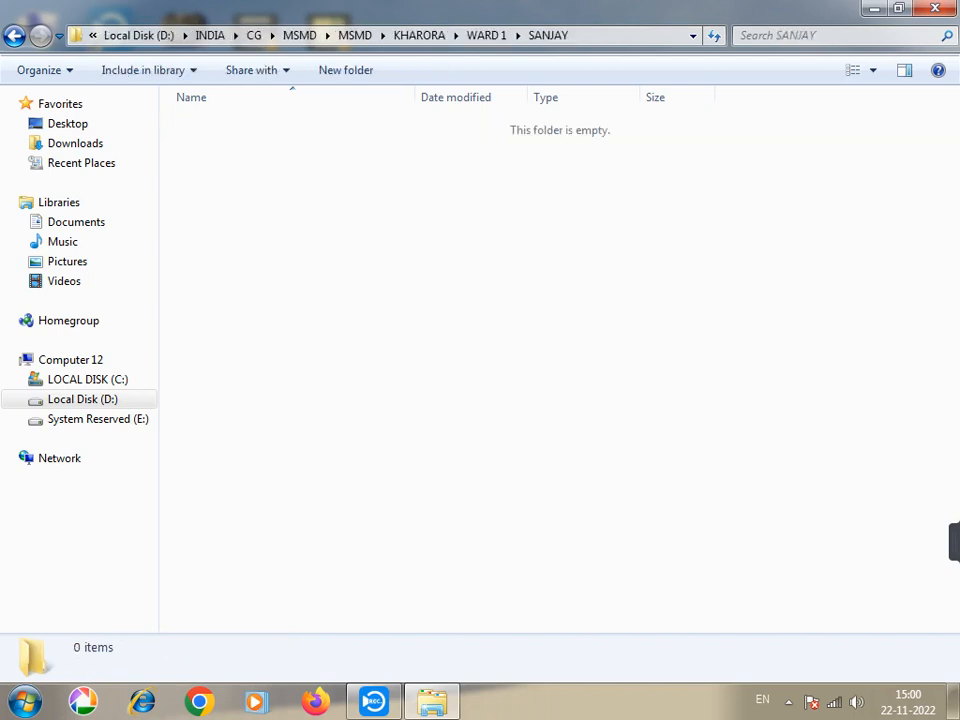
pyautogui.hotkey('ctrl', 'shift', 'n')
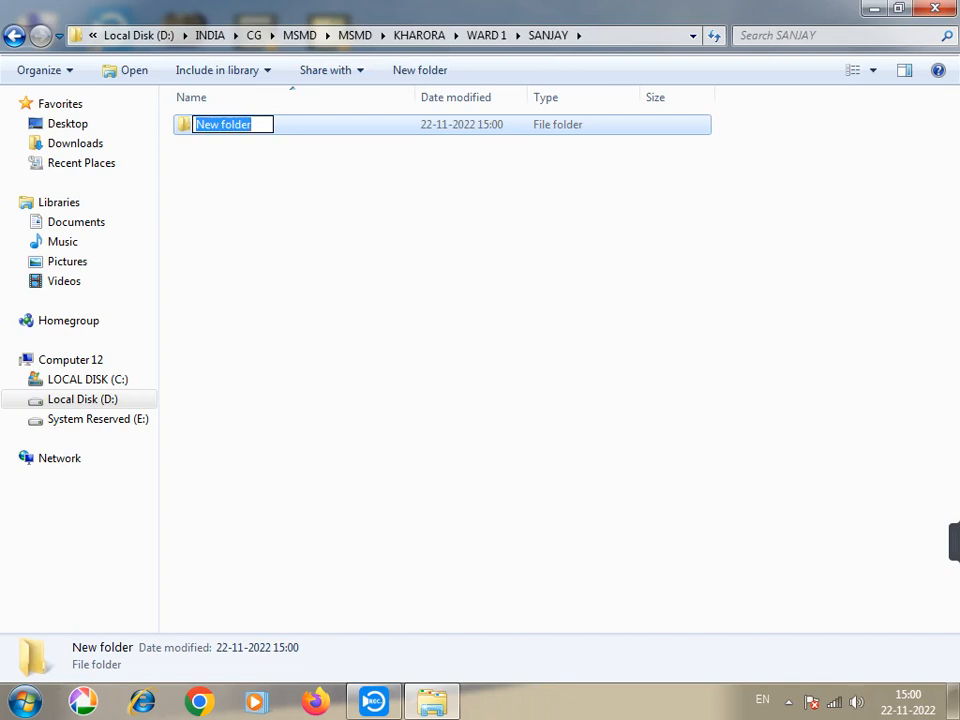
pyautogui.write('SO')
pyautogui.press('BackSpace')
pyautogui.press('BackSpace')
pyautogui.write('COMPUTER')
pyautogui.press('Return')
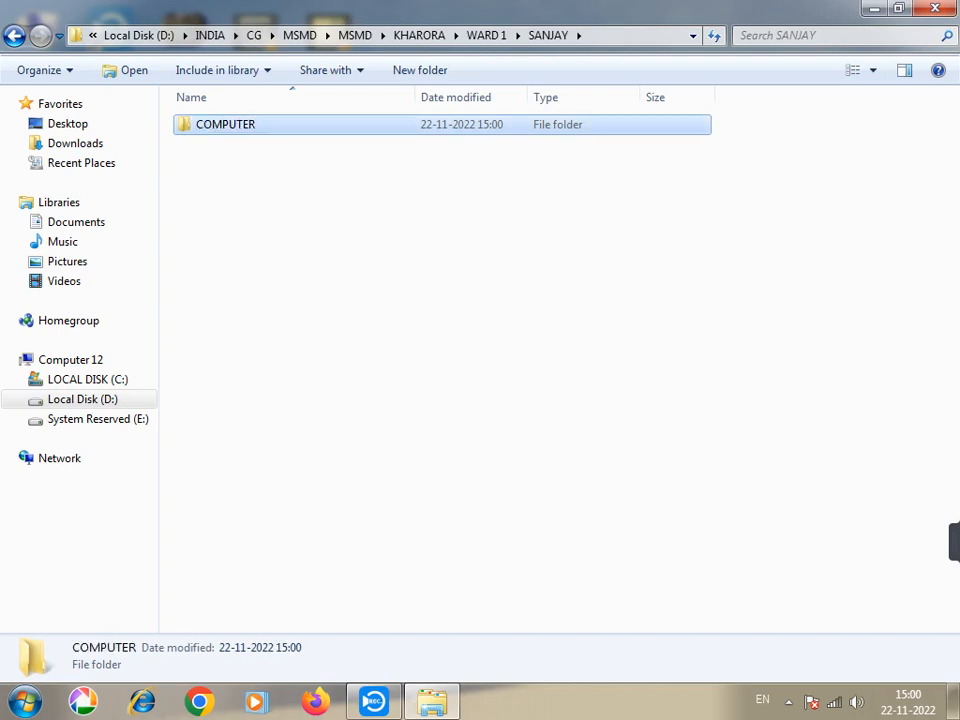
# Create two more subfolders named ART and IMP DOCUMENT inside the person's folder
pyautogui.click(420, 70)
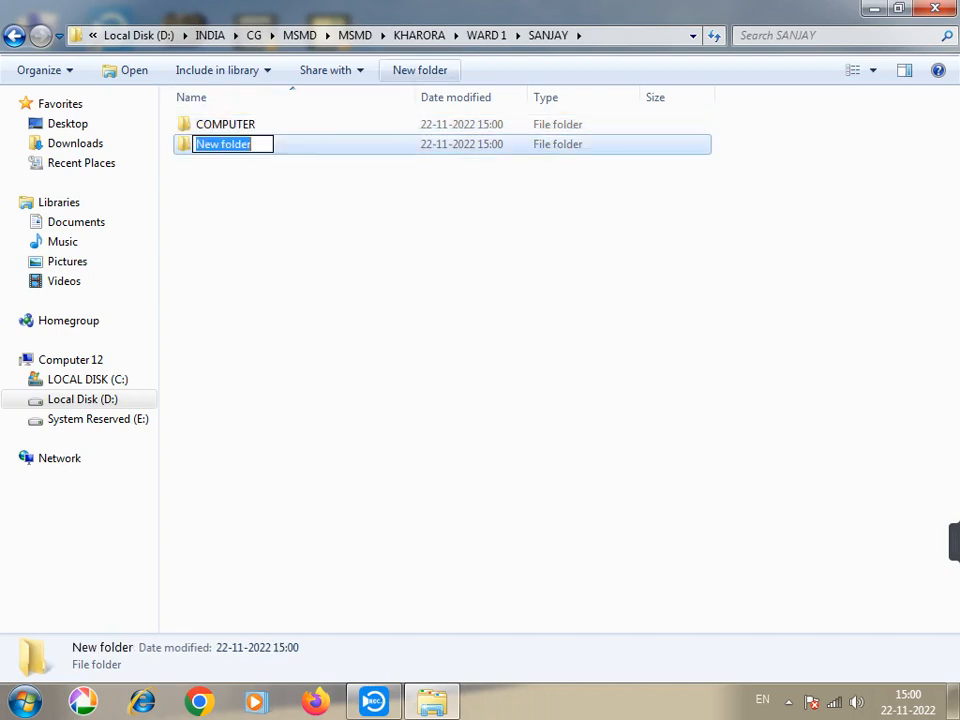
pyautogui.write('ART')
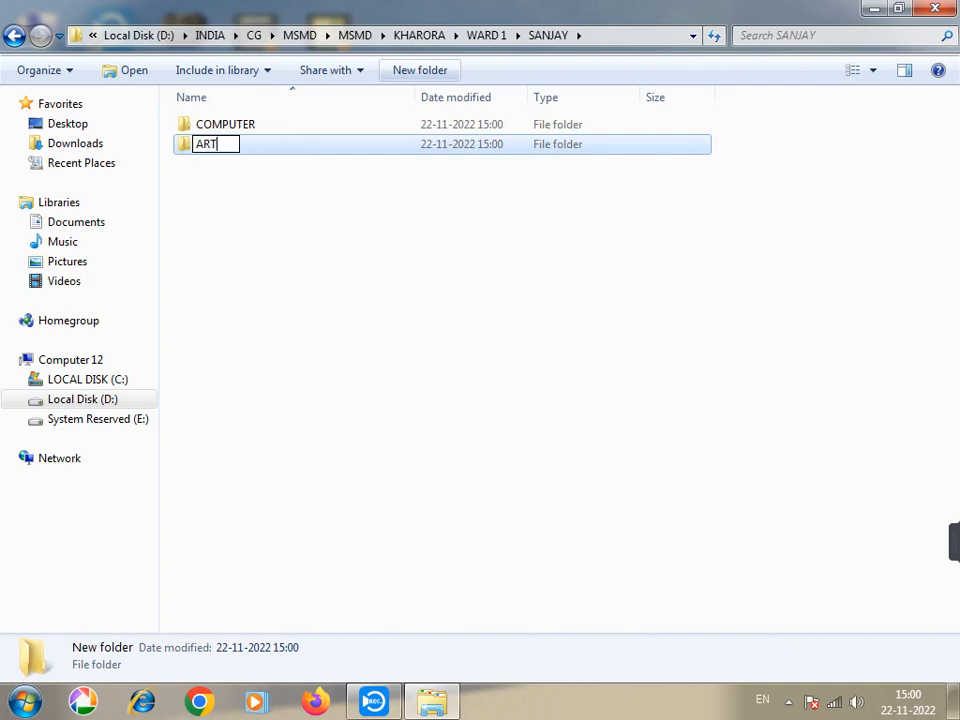
pyautogui.press('Return')
pyautogui.click(420, 70)
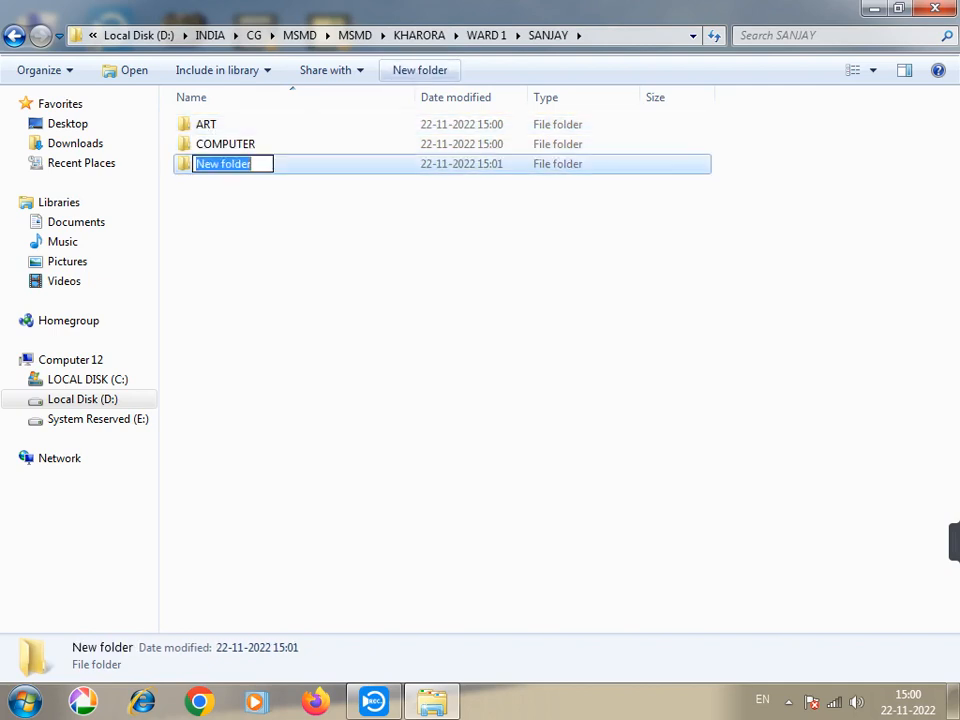
pyautogui.write('IM')
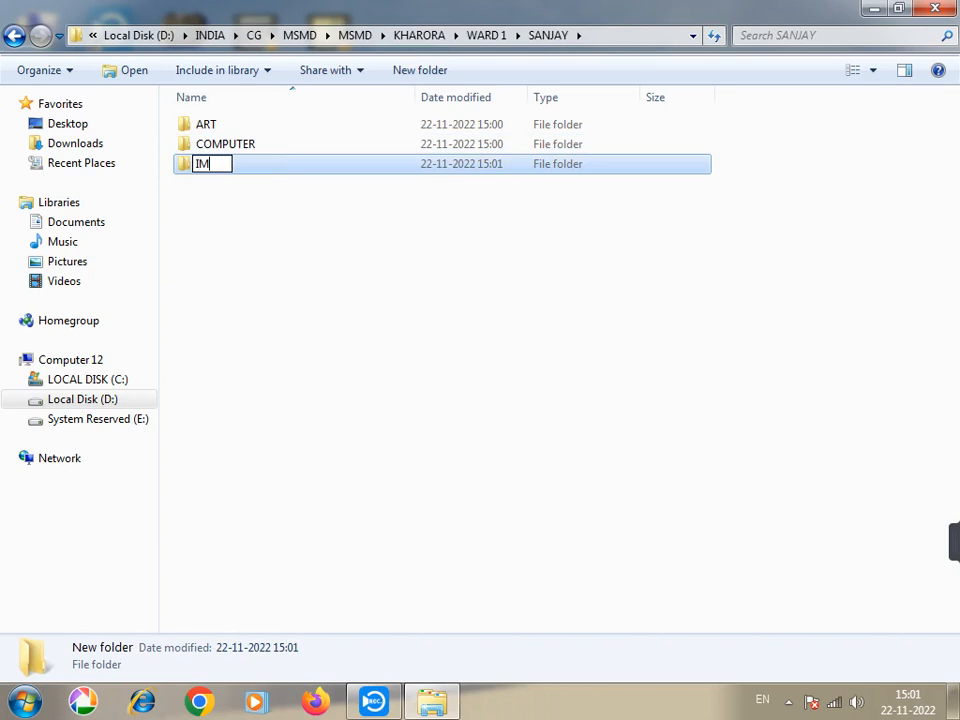
pyautogui.write('P DOC')
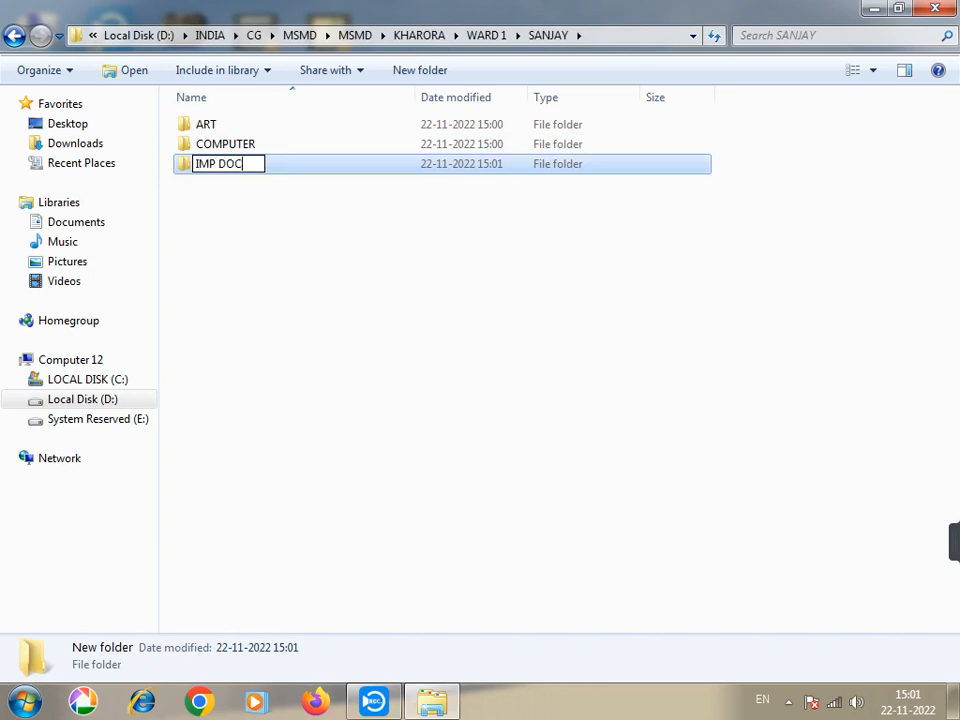
pyautogui.write('UMENT')
pyautogui.press('Return')
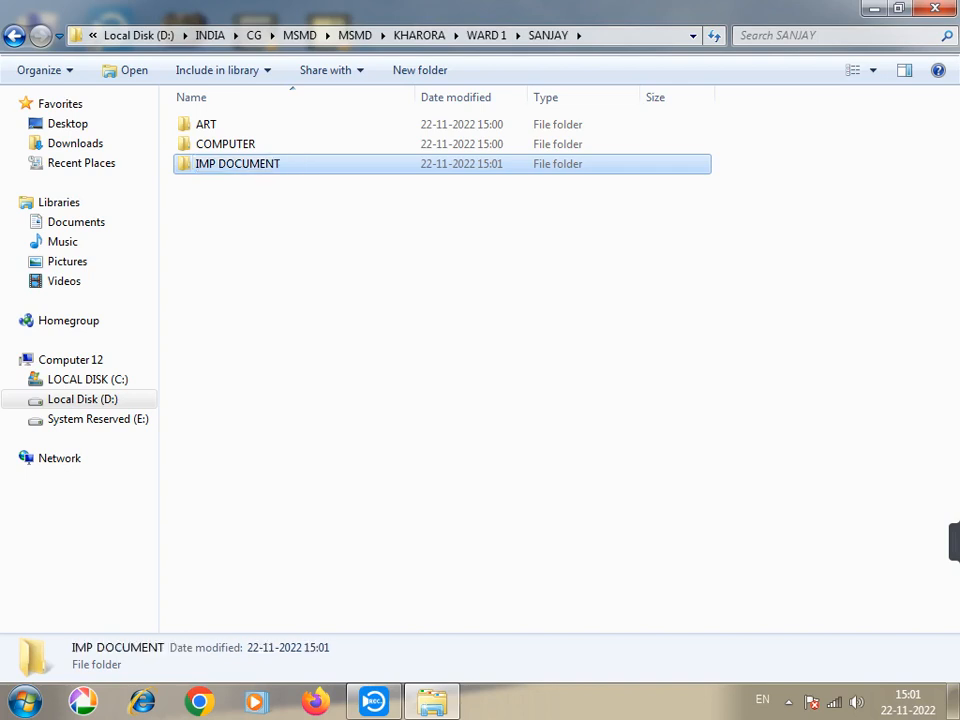
# Create two further subfolders named PHOTO MY and FRIND LIST & PHOTO inside the person's folder
pyautogui.hotkey('ctrl', 'shift', 'n')
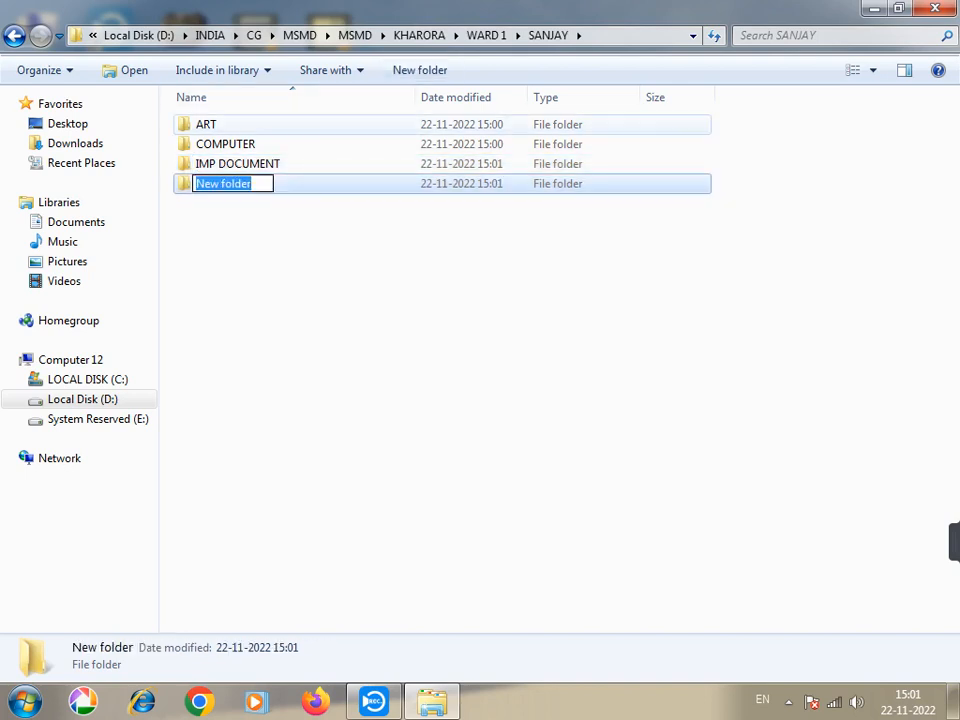
pyautogui.write('PH')
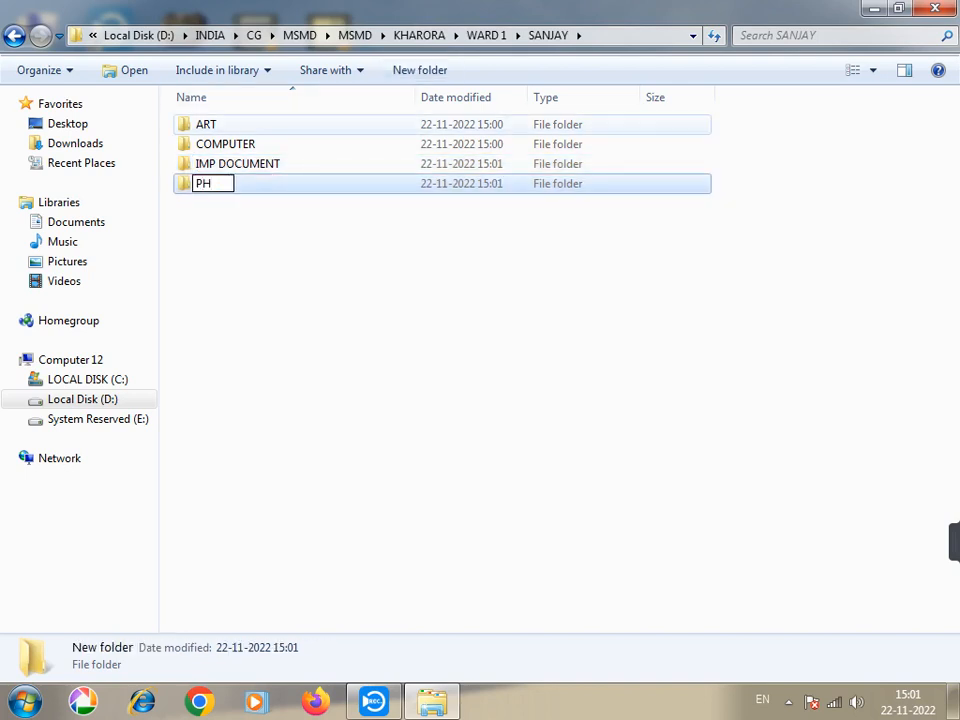
pyautogui.write('OTO')
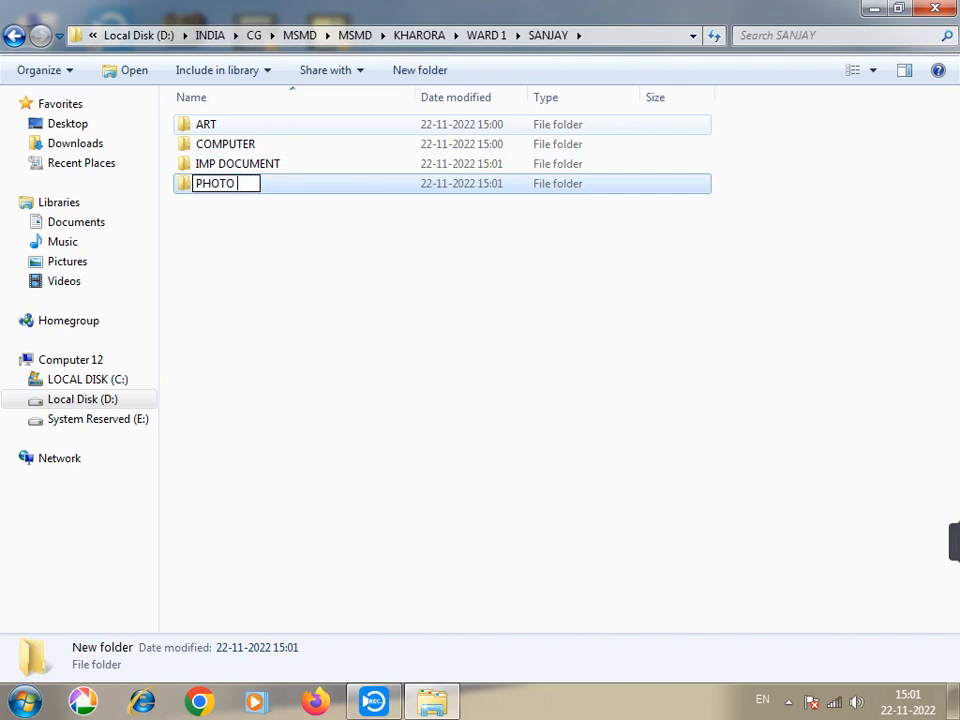
pyautogui.write(' MY')
pyautogui.press('Return')
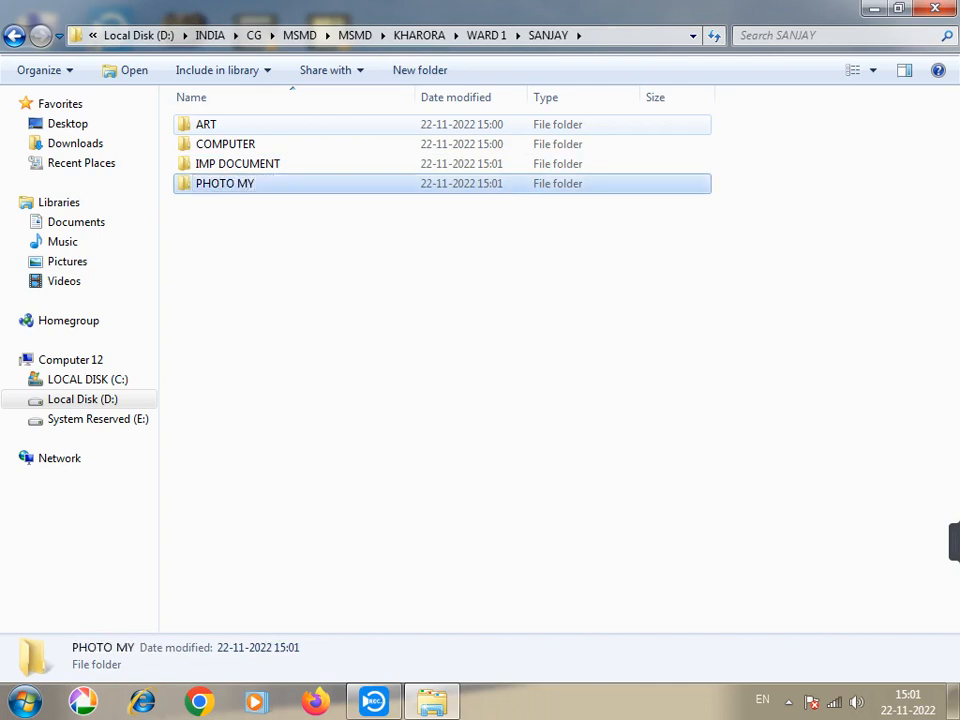
pyautogui.click(420, 70)
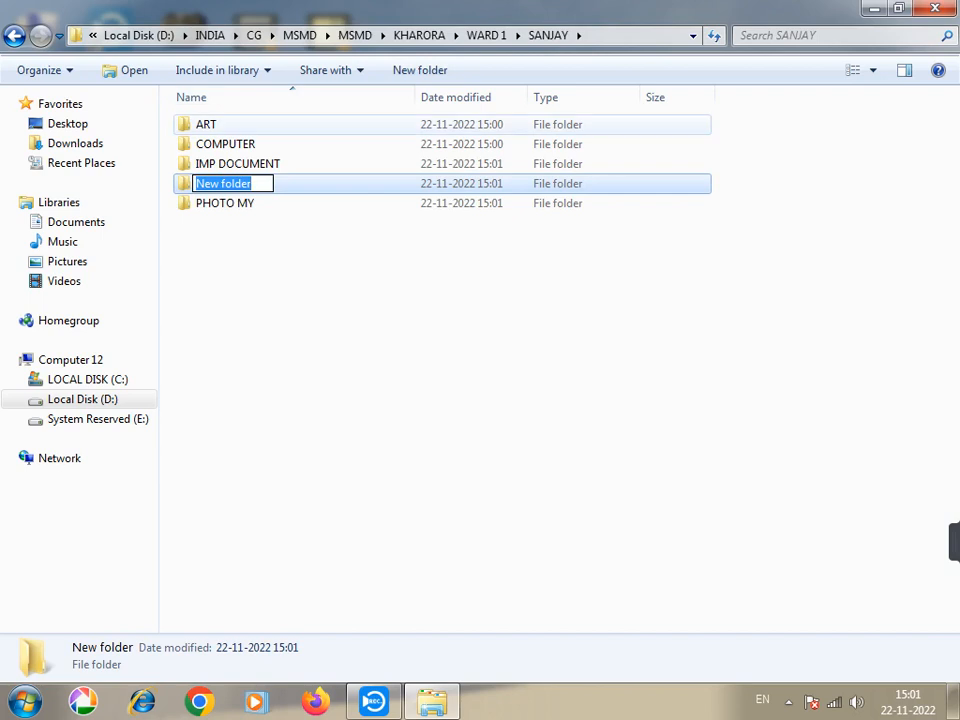
pyautogui.write('F')
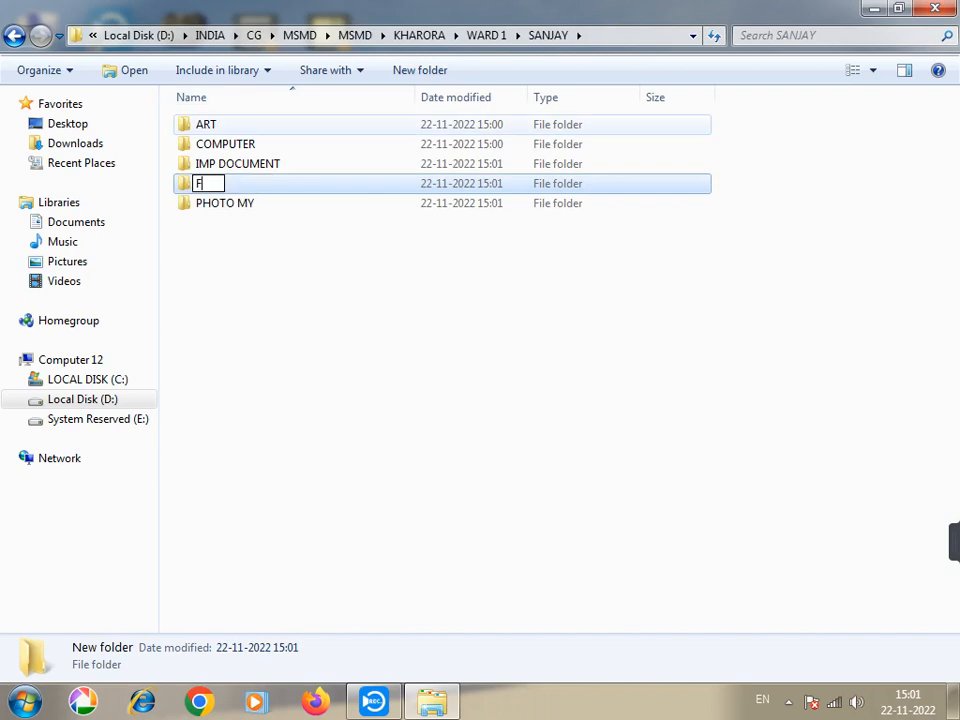
pyautogui.write('RIND LIST')
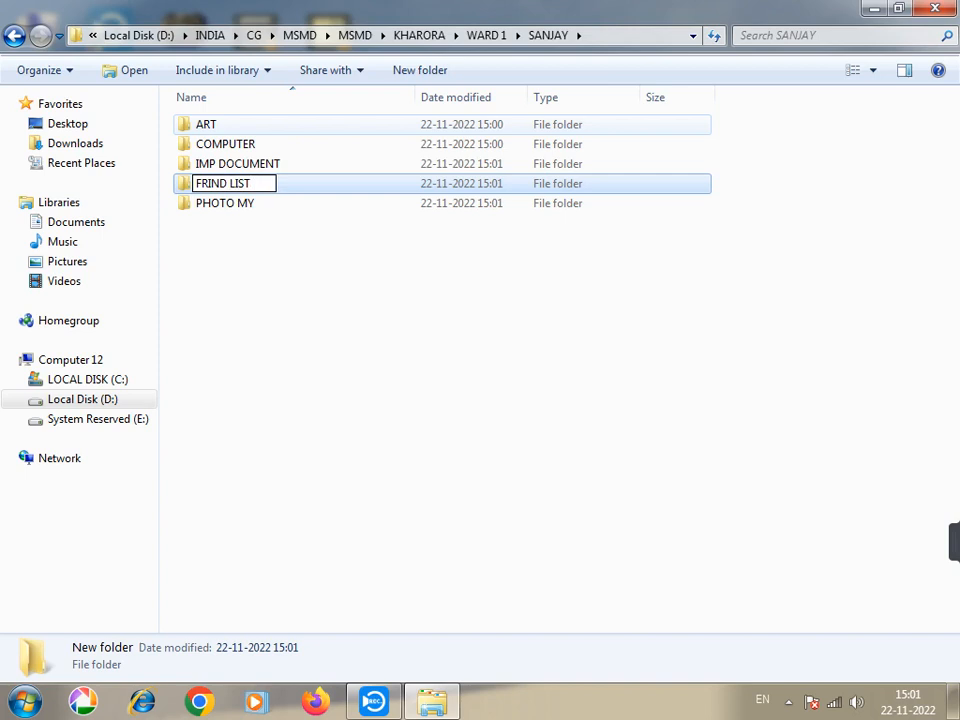
pyautogui.write(' & PHOTO')
pyautogui.press('Return')
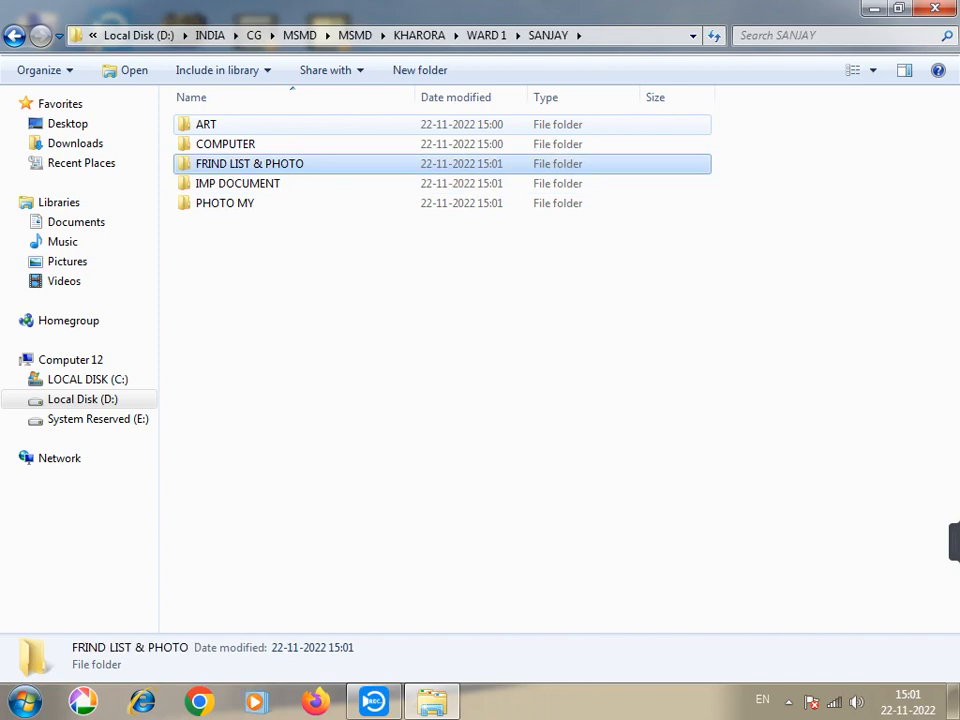
# Open the FRIND LIST & PHOTO folder inside the person's folder
pyautogui.click(300, 260)
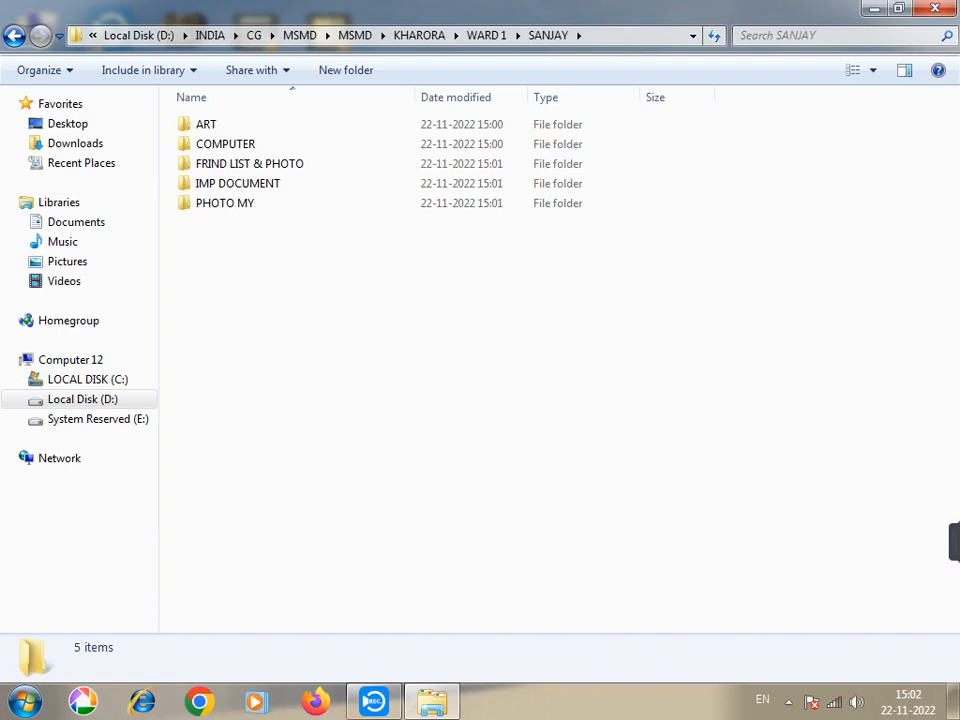
pyautogui.click(206, 124)
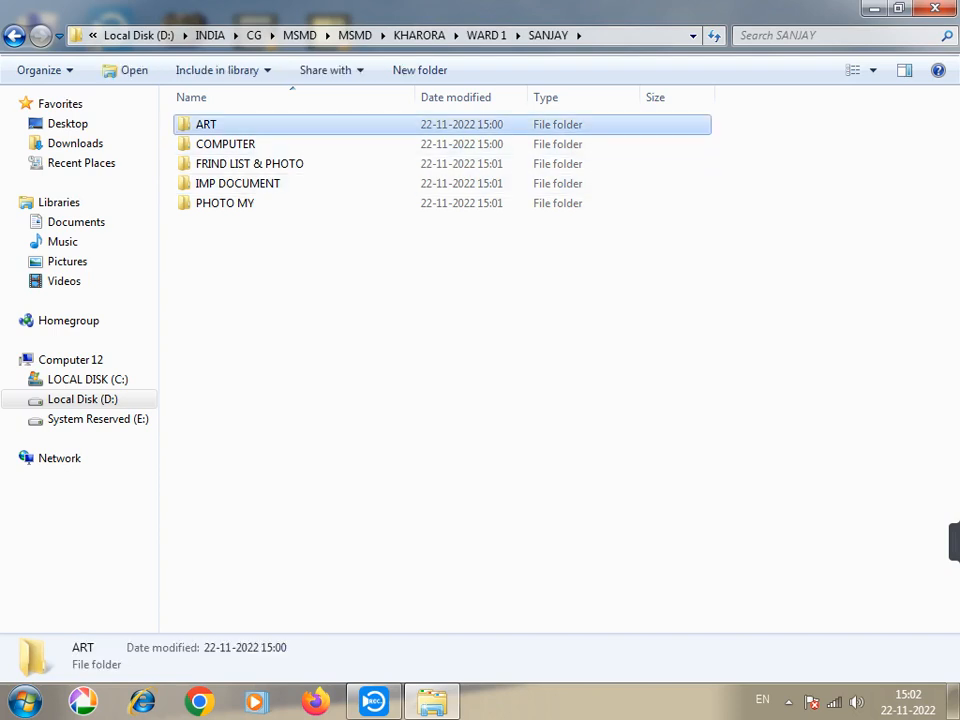
pyautogui.doubleClick(249, 163)
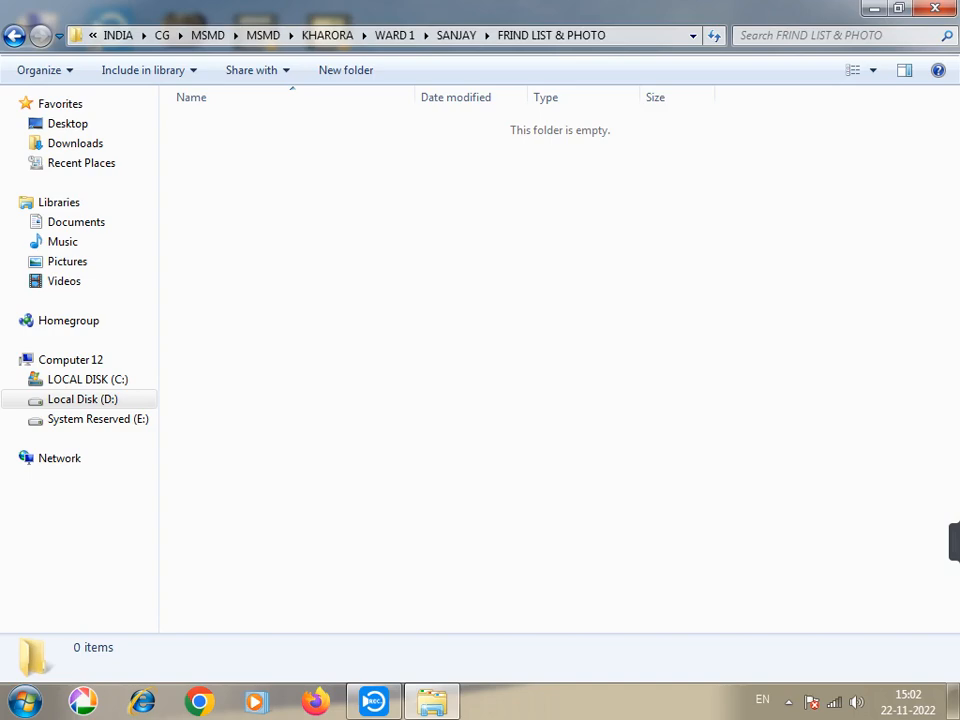
# Copy the five images in the second row of the Pictures library, leaving out the wallpaper web page
pyautogui.click(25, 701)
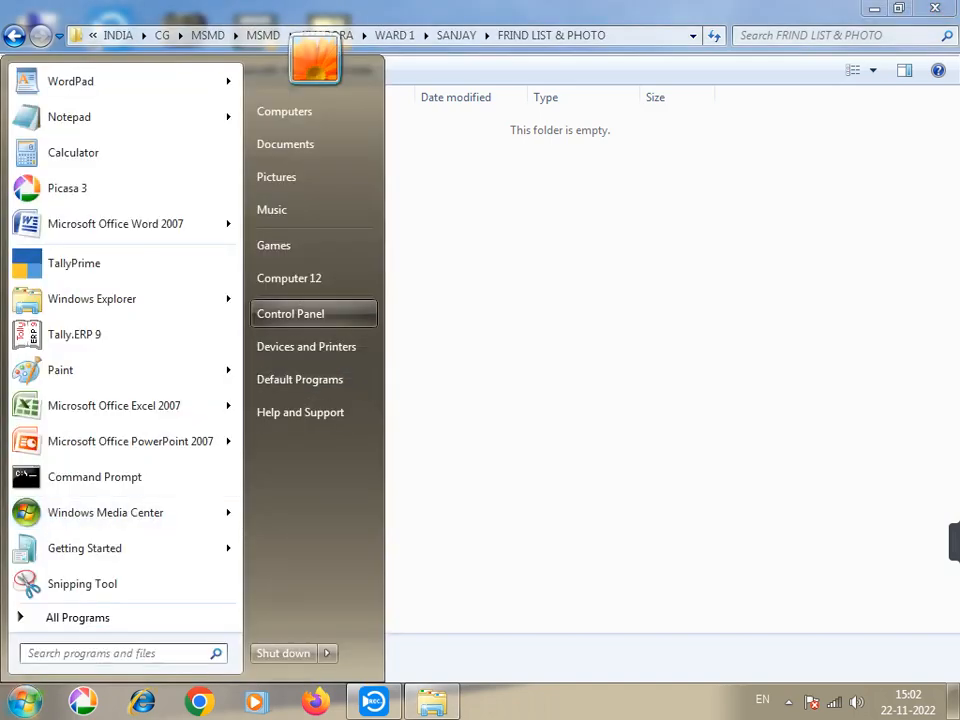
pyautogui.click(289, 278)
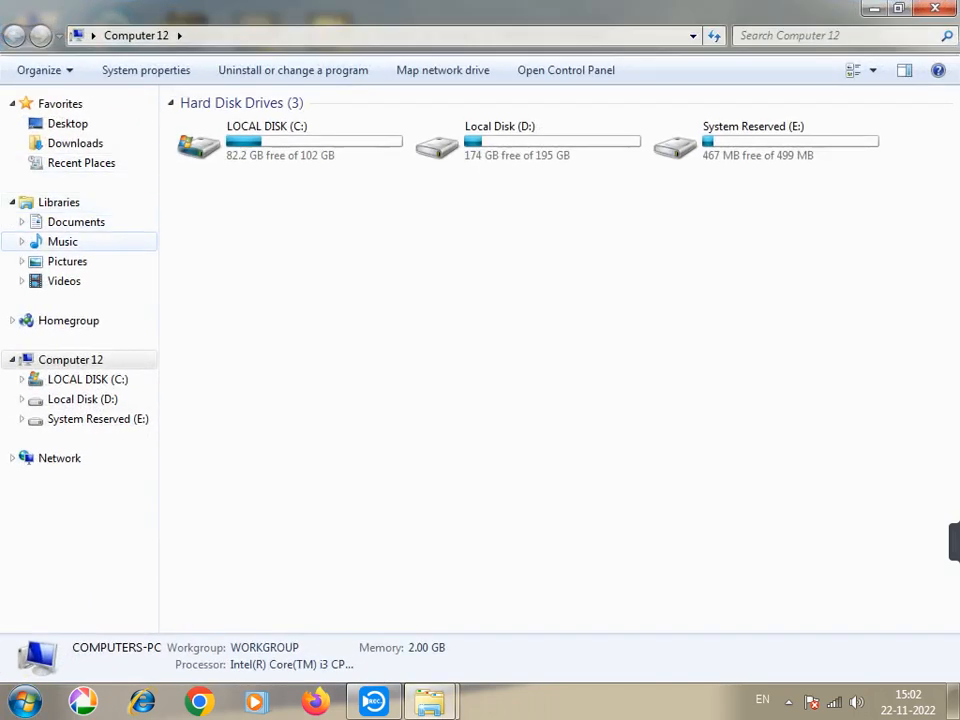
pyautogui.click(67, 261)
pyautogui.moveTo(671, 328); pyautogui.dragTo(261, 456)
pyautogui.rightClick(227, 340)
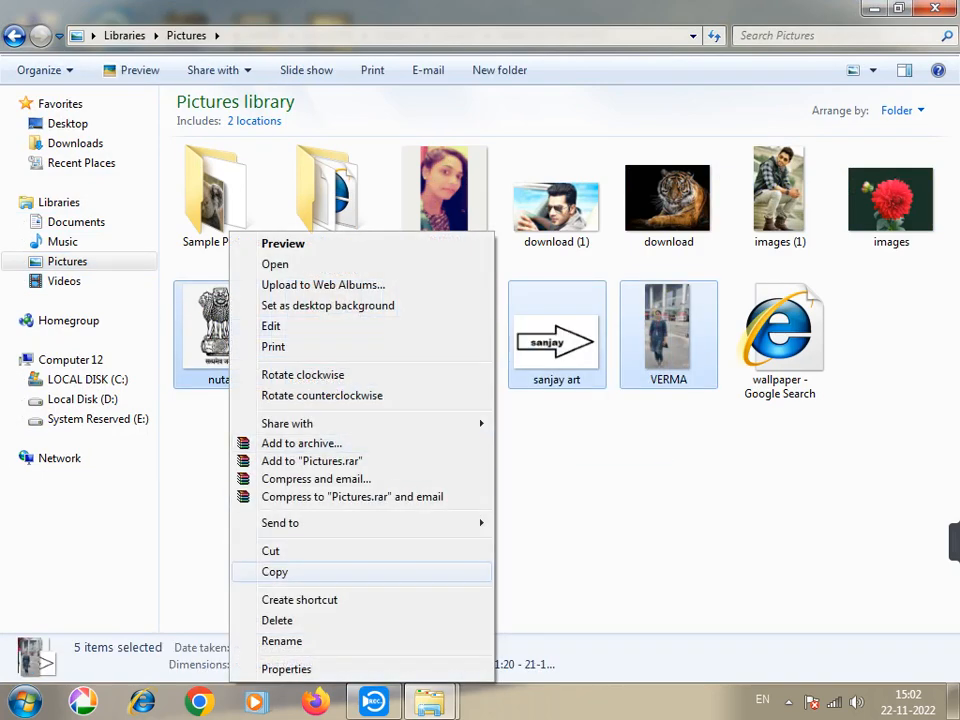
pyautogui.click(274, 572)
# Paste the copied images into the FRIND LIST & PHOTO folder
pyautogui.click(429, 701)
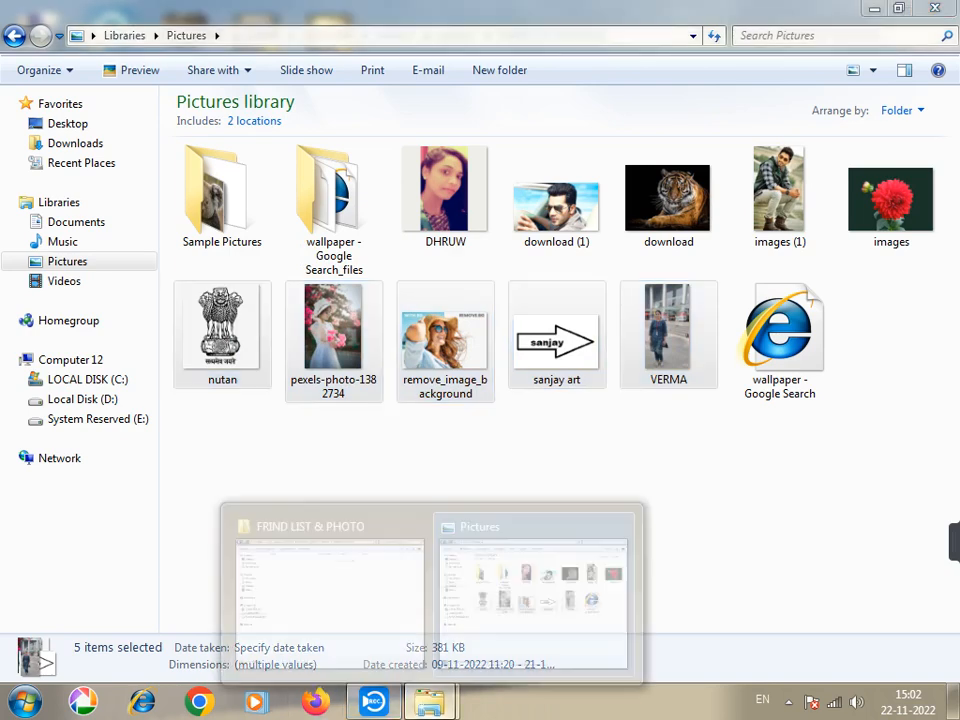
pyautogui.click(330, 585)
pyautogui.rightClick(371, 231)
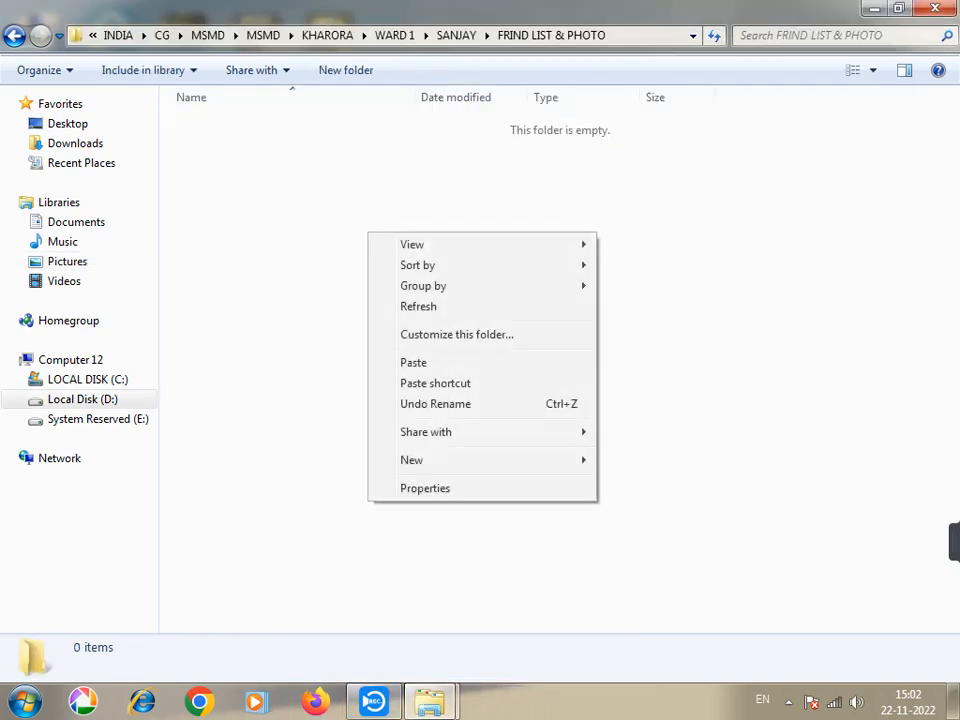
pyautogui.click(413, 362)
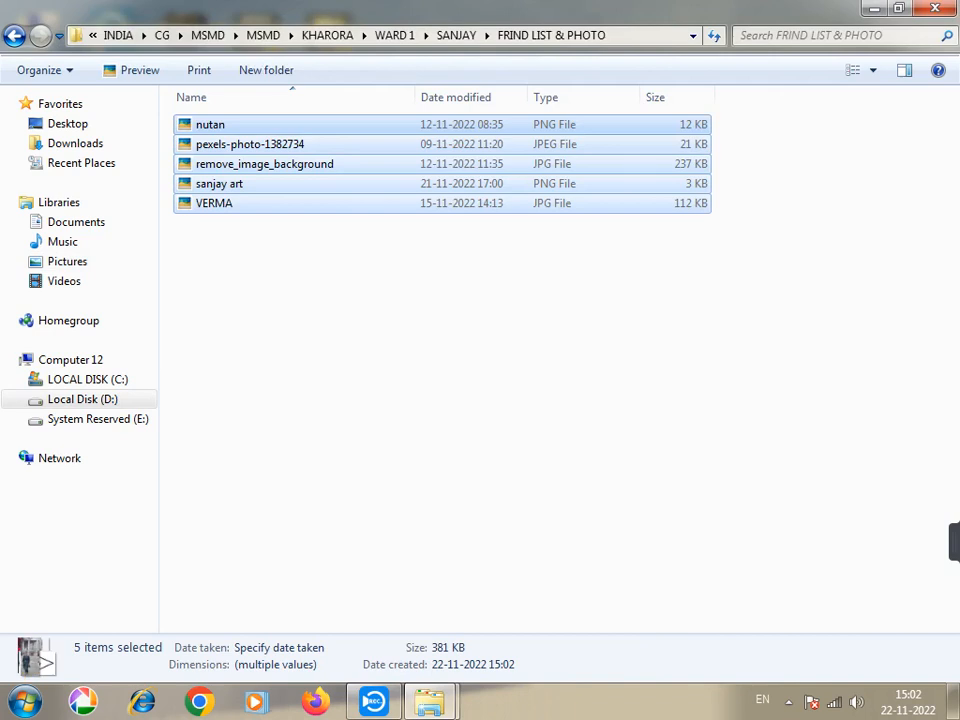
pyautogui.click(413, 362)
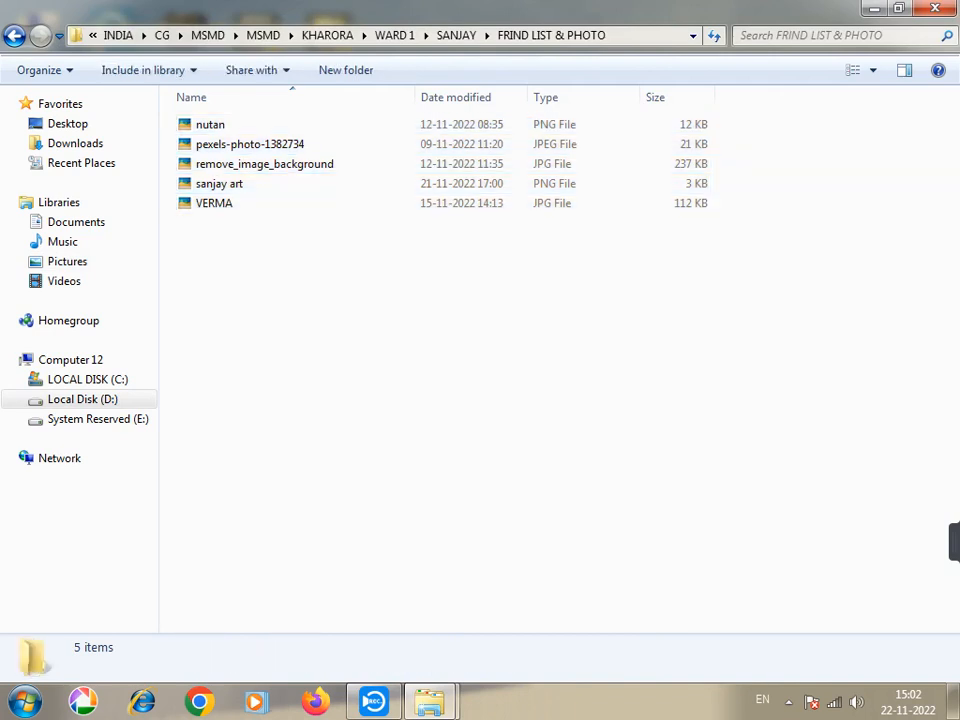
# Return to the person's folder and open its COMPUTER subfolder
pyautogui.press('BackSpace')
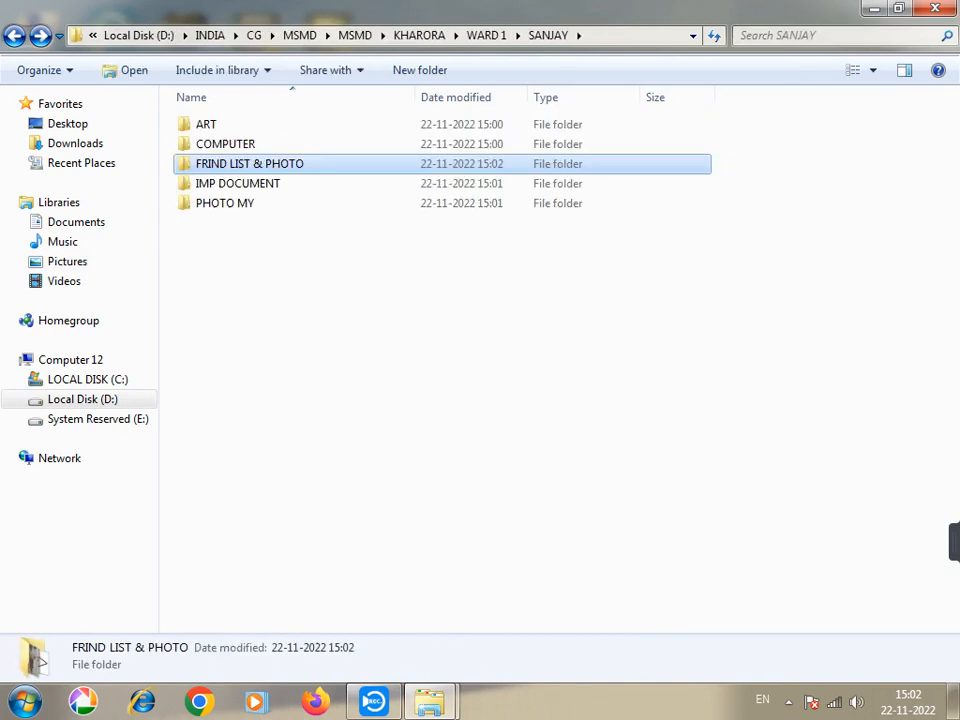
pyautogui.press('Up')
pyautogui.press('Return')
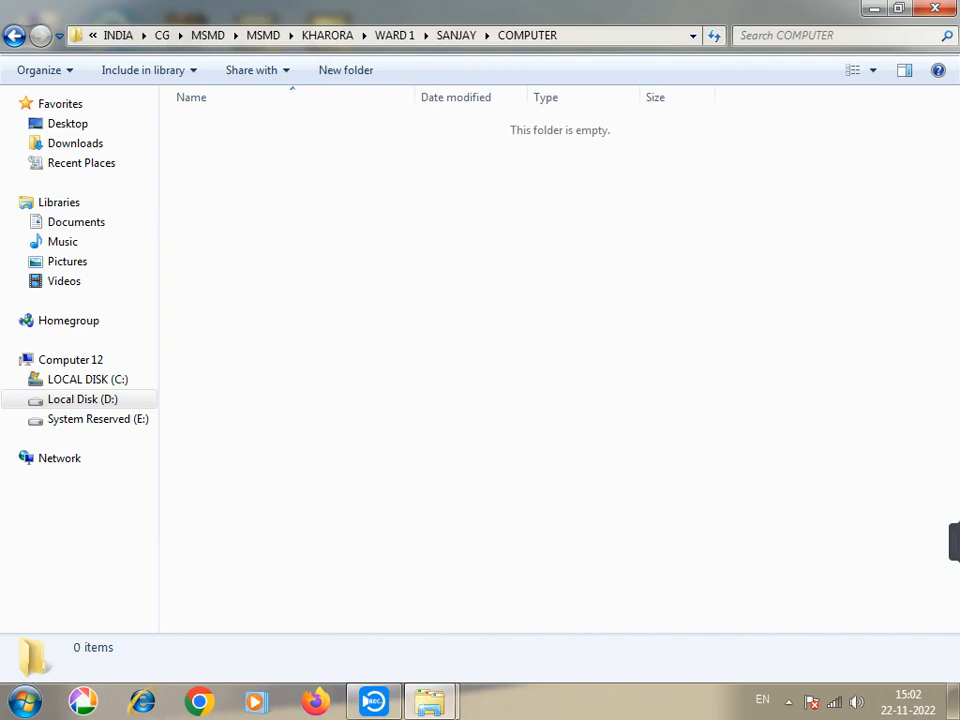
# Copy both videos from BASIC CLASS inside drive D's ALL RECORDED CLASS folder and return to the COMPUTER folder window
pyautogui.click(429, 701)
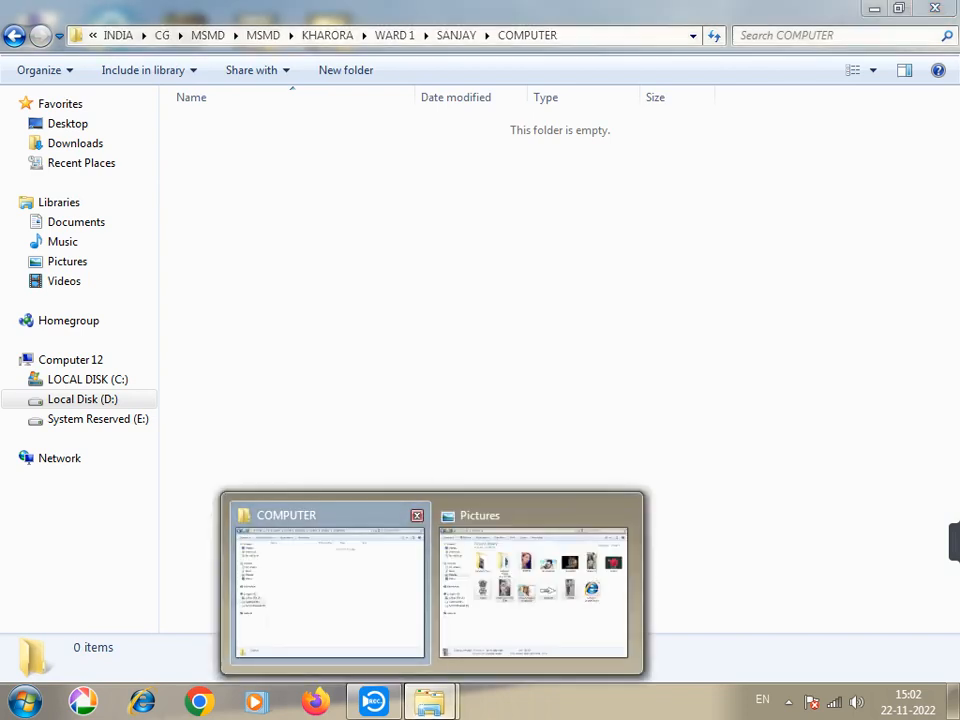
pyautogui.click(330, 590)
pyautogui.click(430, 700)
pyautogui.click(530, 590)
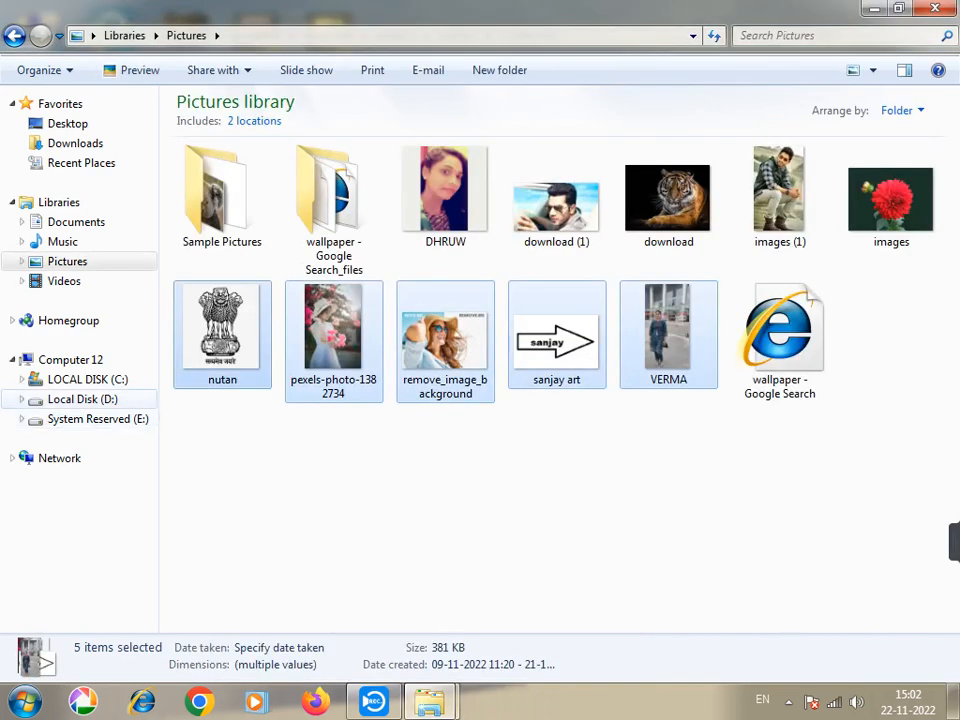
pyautogui.click(82, 399)
pyautogui.doubleClick(250, 124)
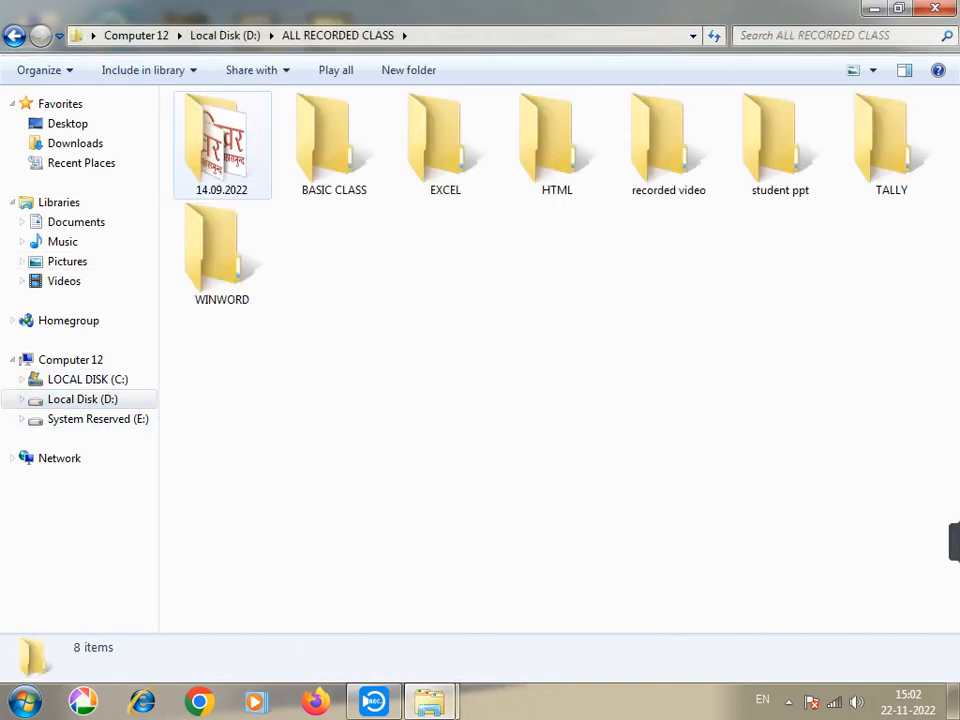
pyautogui.doubleClick(336, 150)
pyautogui.moveTo(356, 253); pyautogui.dragTo(214, 100)
pyautogui.rightClick(214, 130)
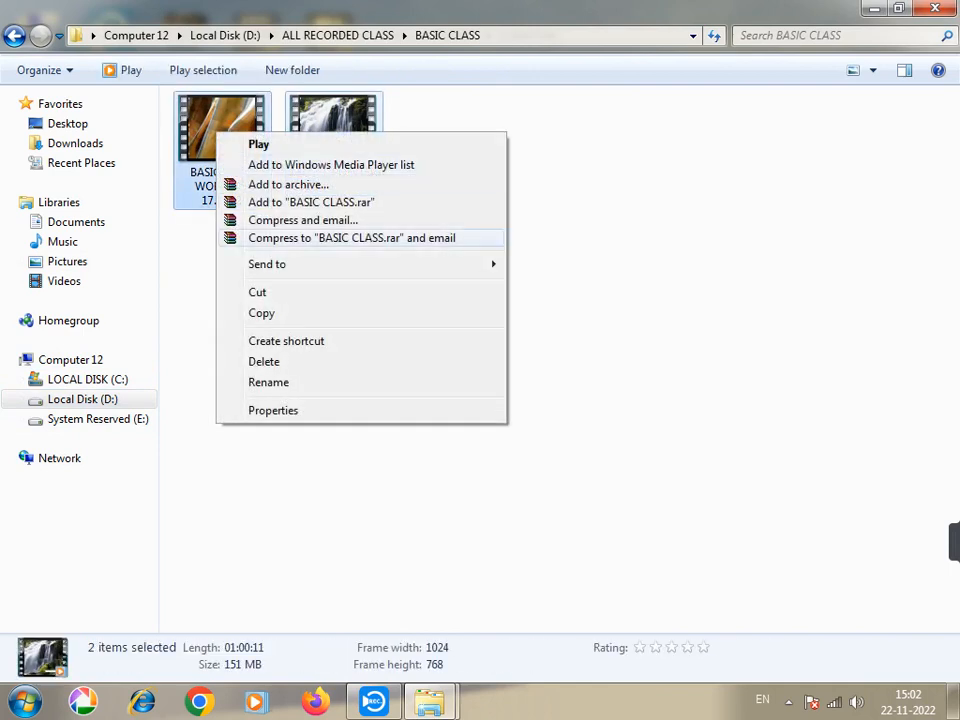
pyautogui.click(270, 313)
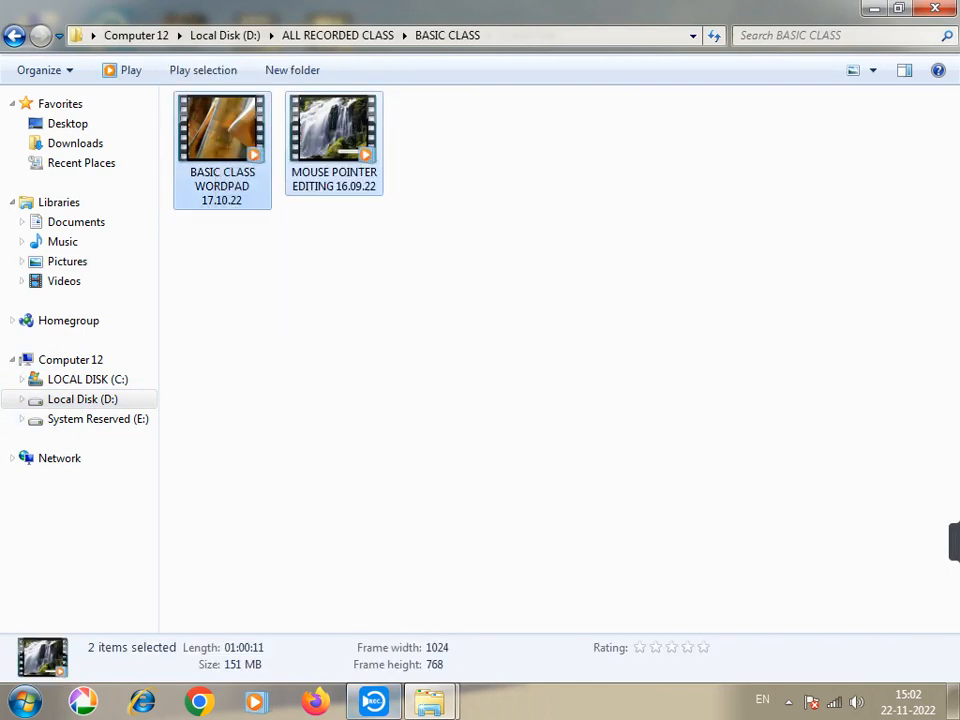
pyautogui.click(429, 701)
pyautogui.click(330, 585)
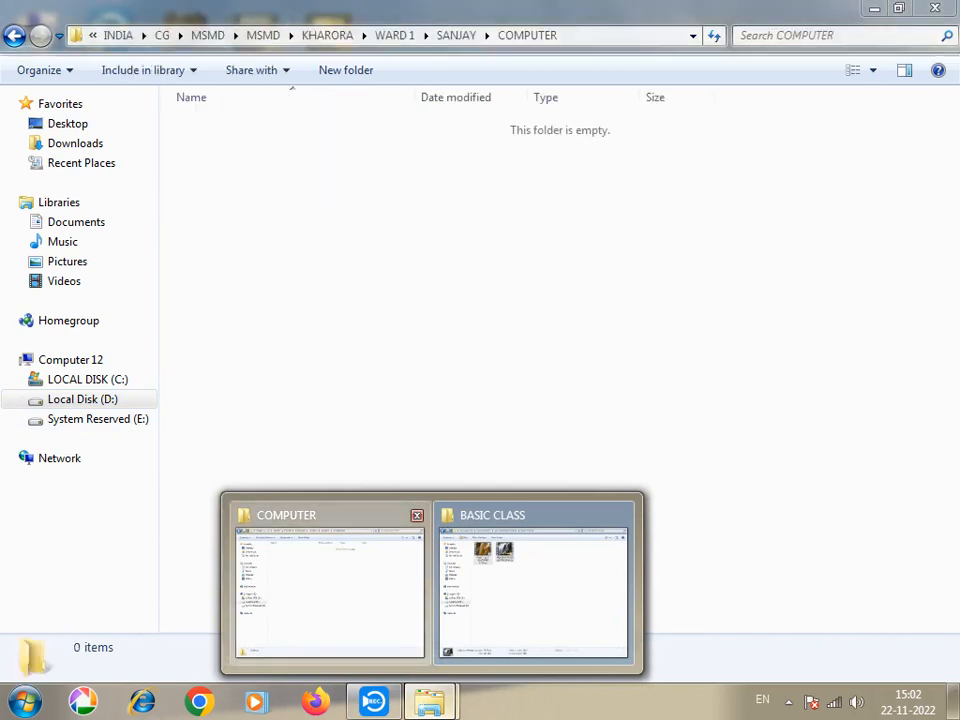
# Paste shortcuts to the two copied videos into the COMPUTER folder
pyautogui.rightClick(324, 318)
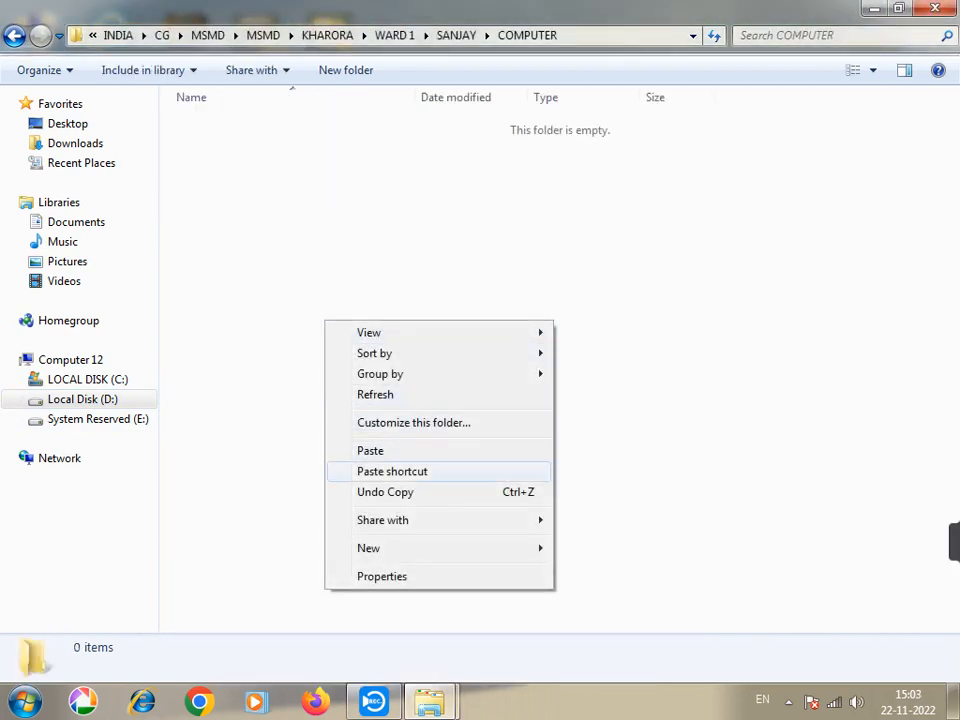
pyautogui.click(390, 469)
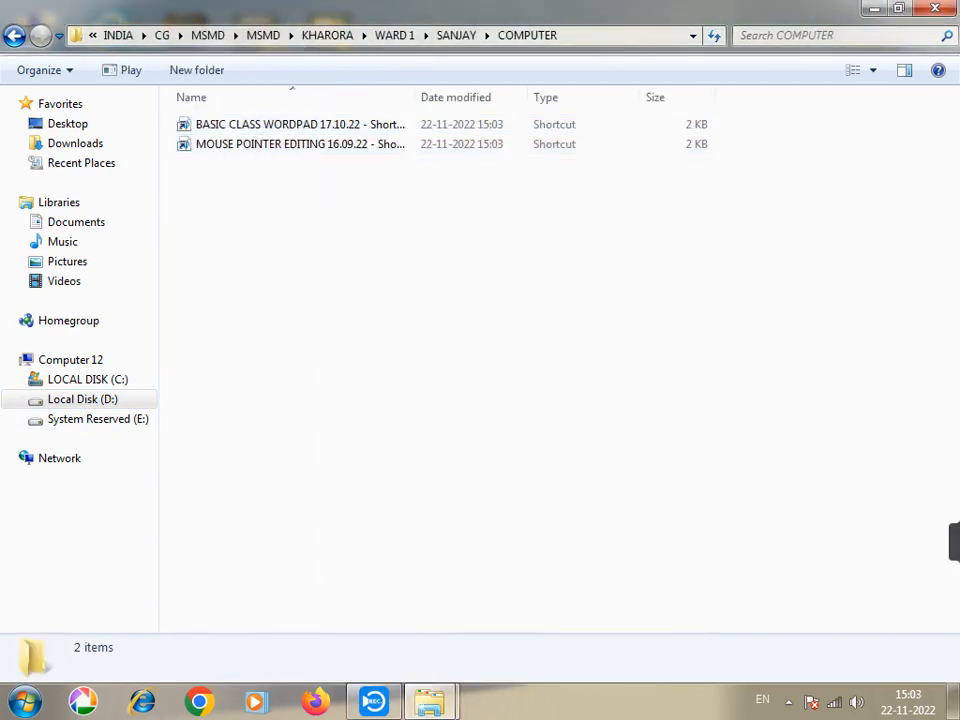
# Paste the two copied video files themselves into the COMPUTER folder
pyautogui.rightClick(355, 380)
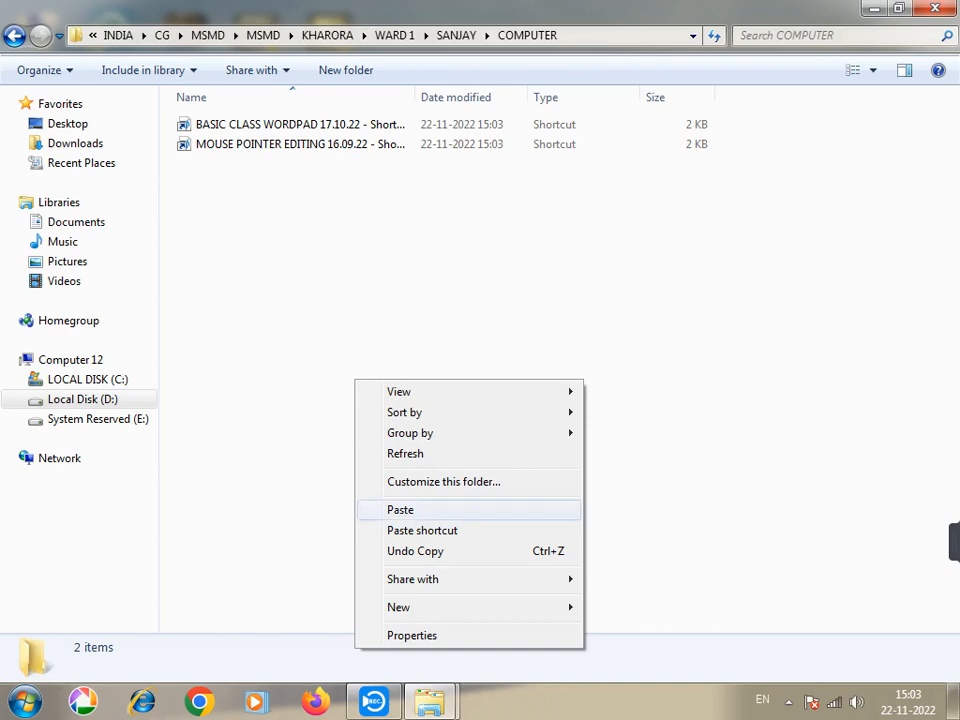
pyautogui.click(400, 509)
pyautogui.rightClick(288, 340)
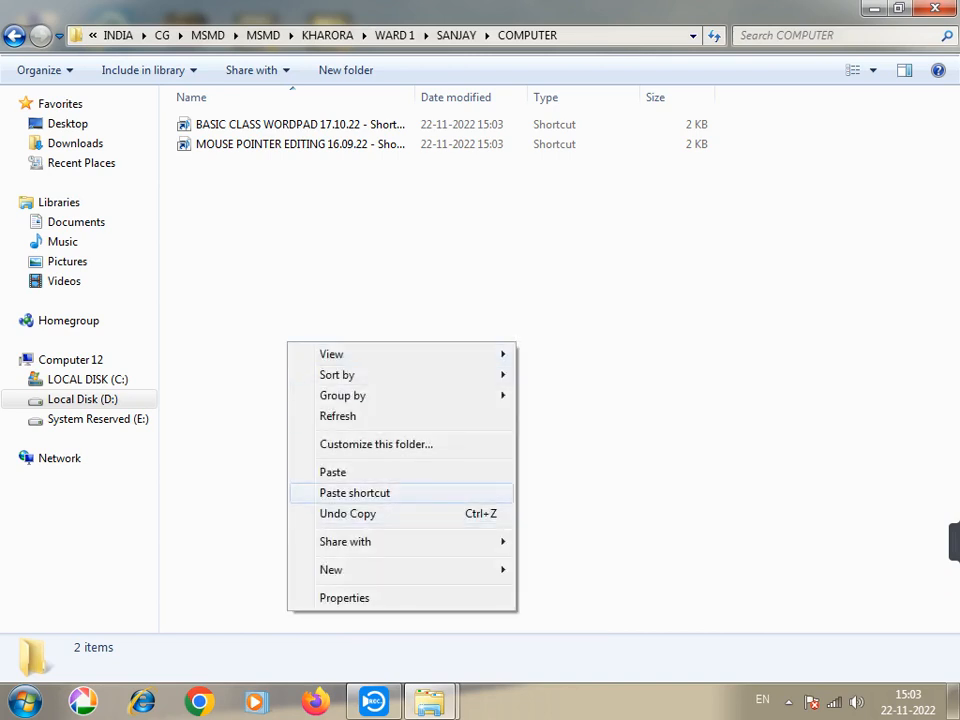
pyautogui.click(320, 471)
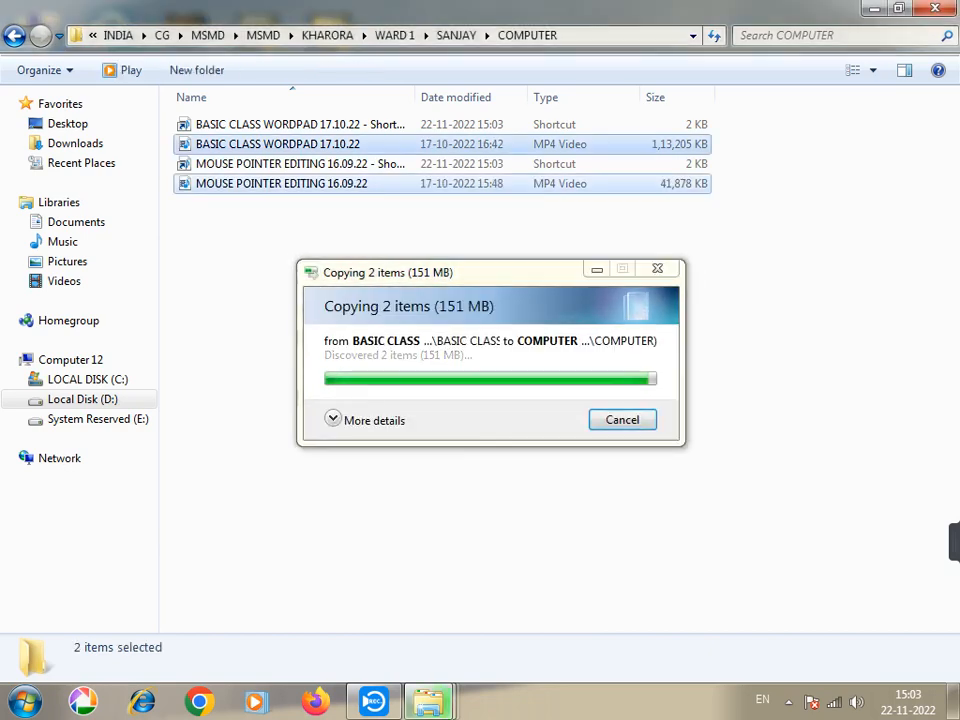
# Delete the MOUSE POINTER EDITING 16.09.22 and BASIC CLASS WORDPAD 17.10.22 shortcuts from the COMPUTER folder
pyautogui.click(300, 163)
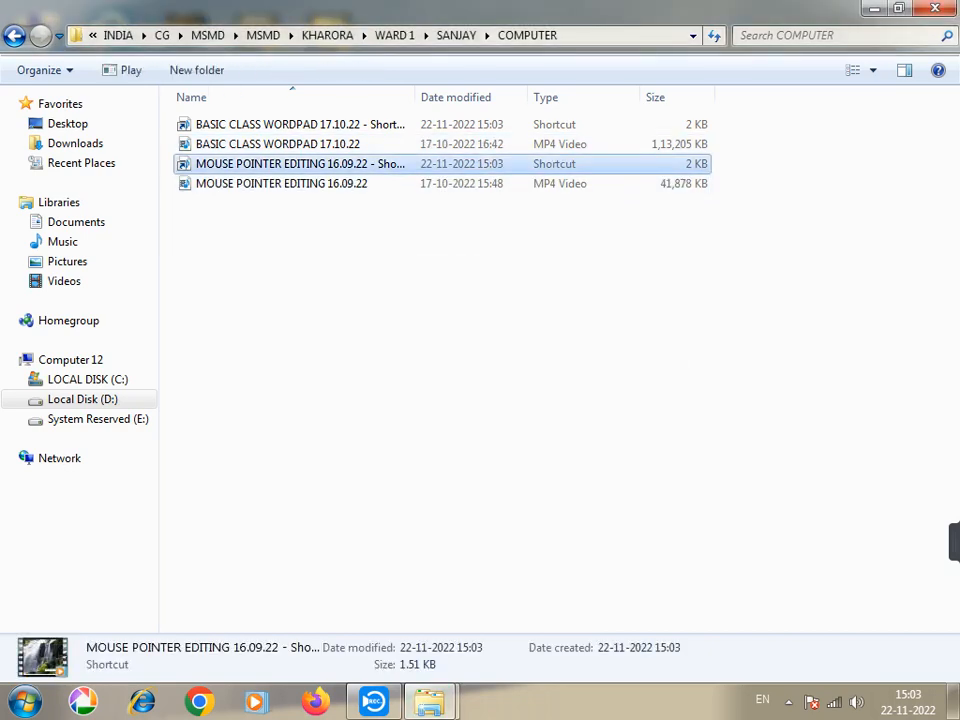
pyautogui.press('Delete')
pyautogui.press('Return')
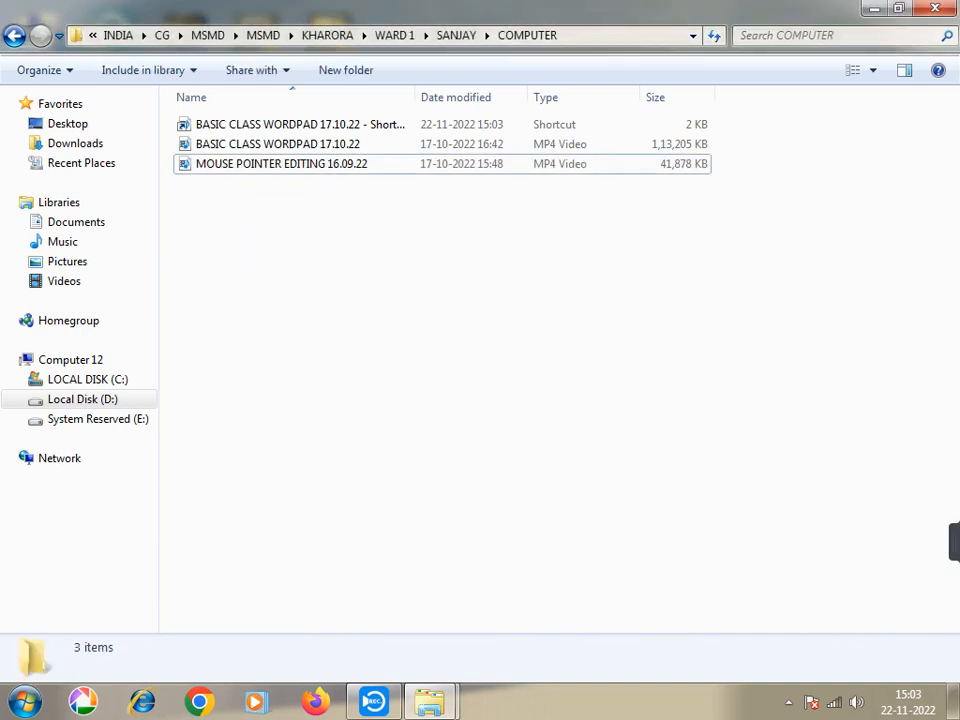
pyautogui.click(300, 124)
pyautogui.press('Delete')
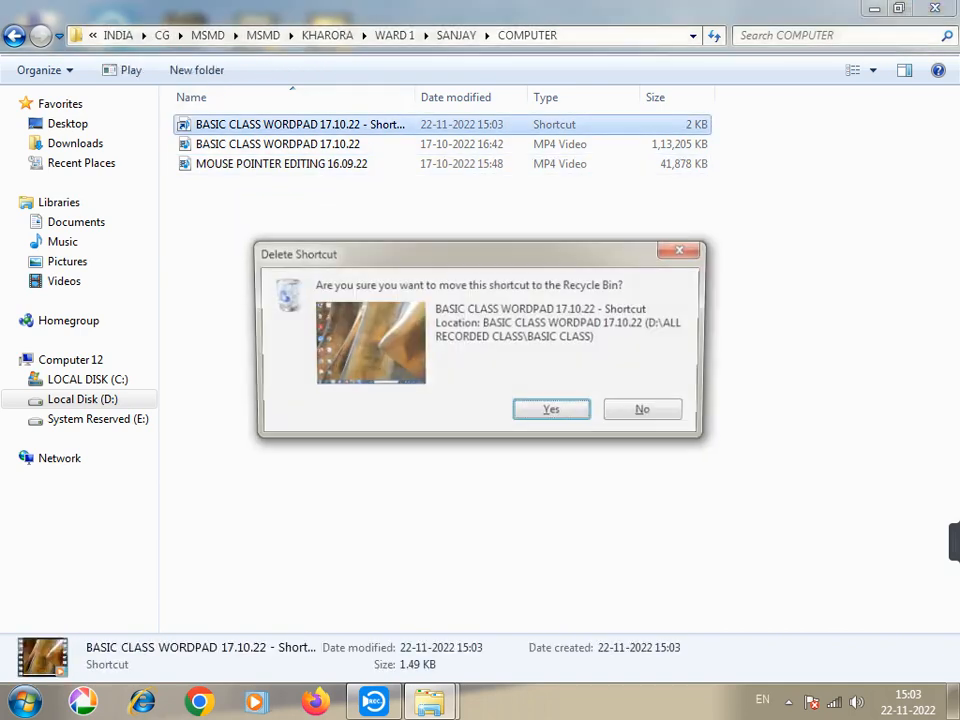
pyautogui.press('Return')
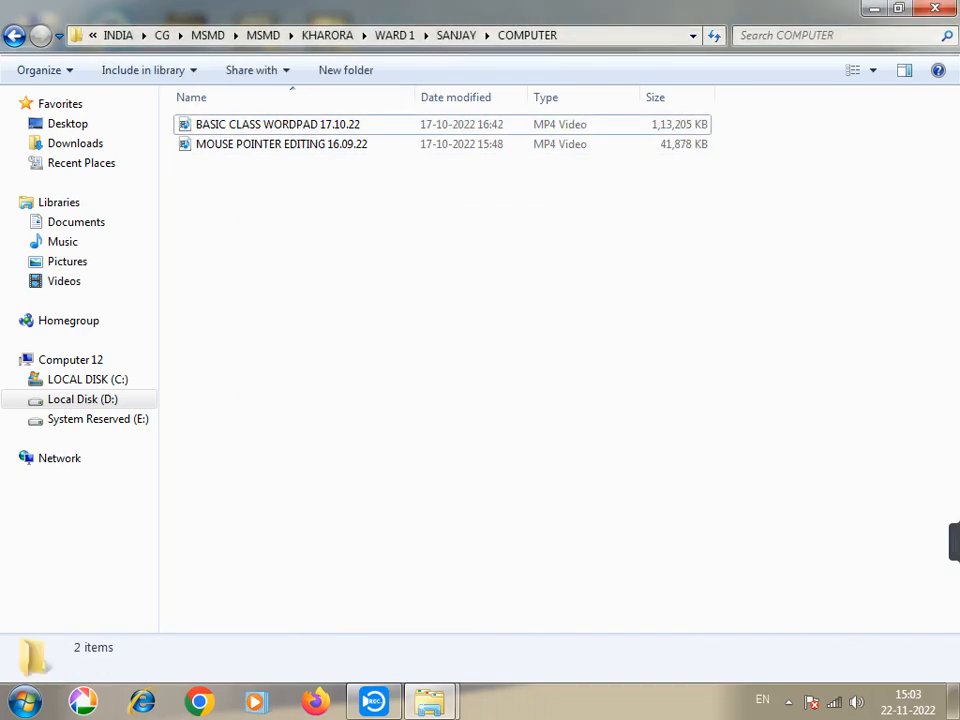
# Return to the person's folder and open its ART subfolder
pyautogui.press('BackSpace')
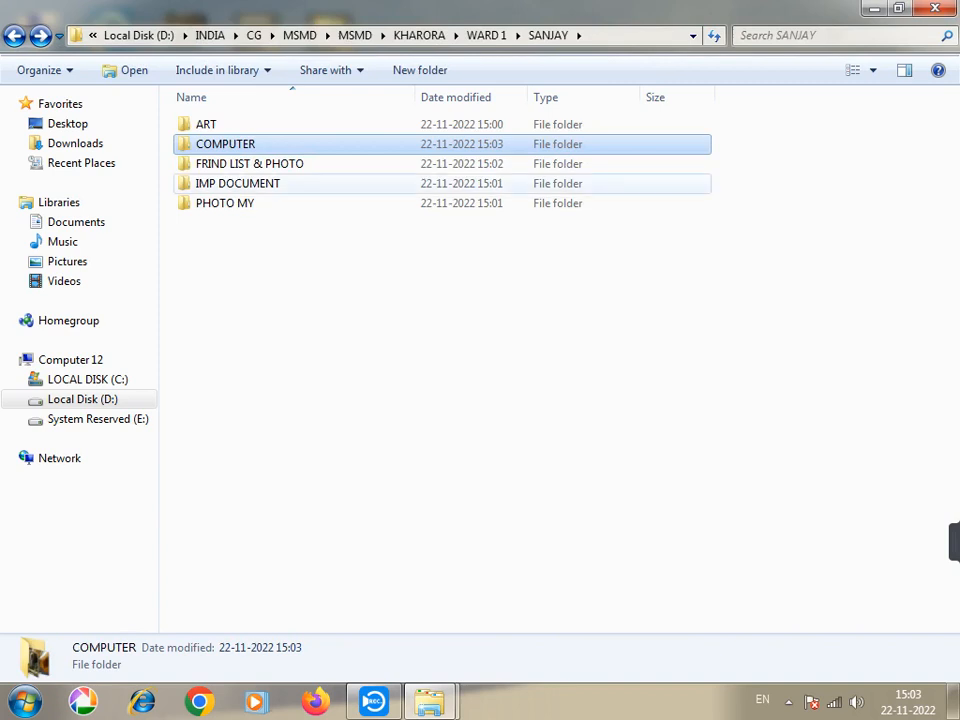
pyautogui.press('Up')
pyautogui.press('Return')
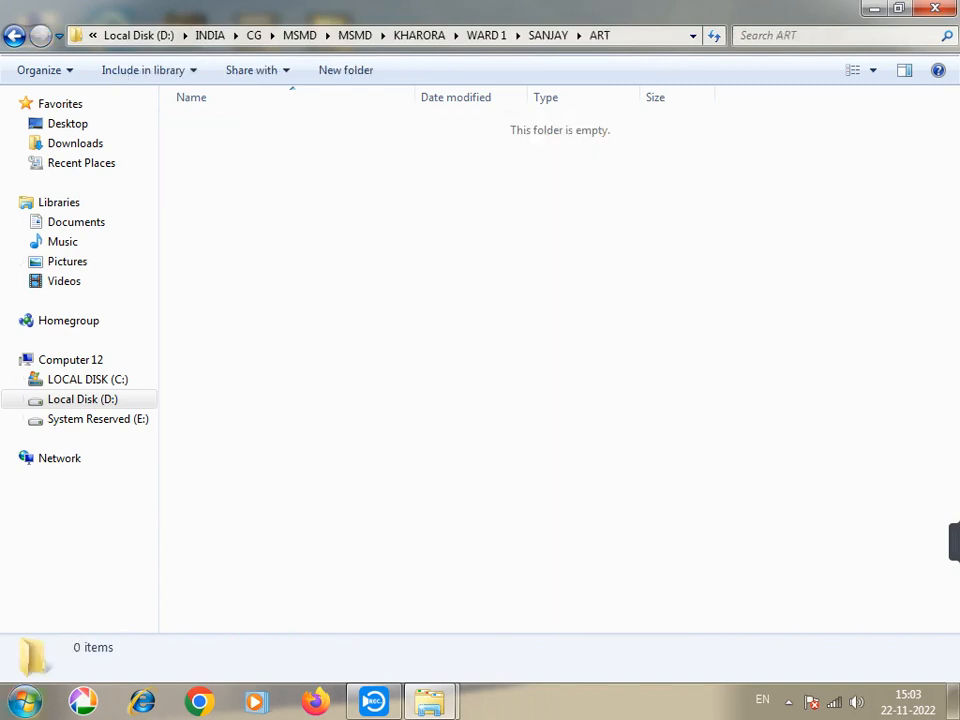
# Switch to Paint and draw a black freehand scribble of overlapping loops across the canvas
pyautogui.click(25, 701)
pyautogui.click(62, 369)
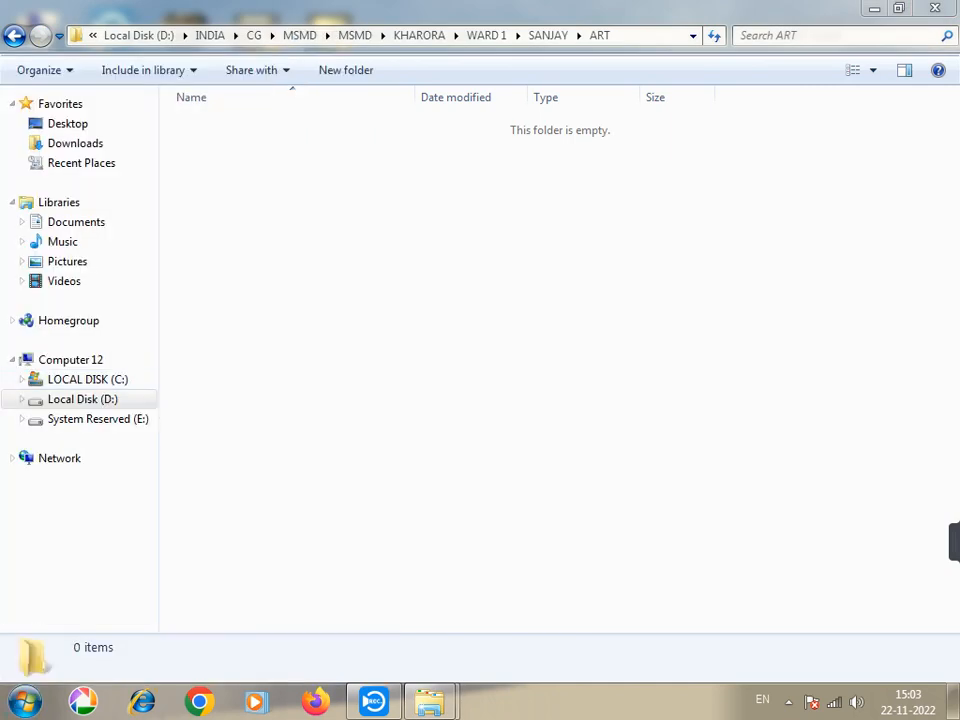
pyautogui.moveTo(175, 215)
pyautogui.mouseDown()
pyautogui.moveTo(158, 188)
pyautogui.moveTo(209, 258)
pyautogui.moveTo(70, 220)
pyautogui.moveTo(120, 190)
pyautogui.moveTo(162, 261)
pyautogui.moveTo(112, 176)
pyautogui.mouseUp()
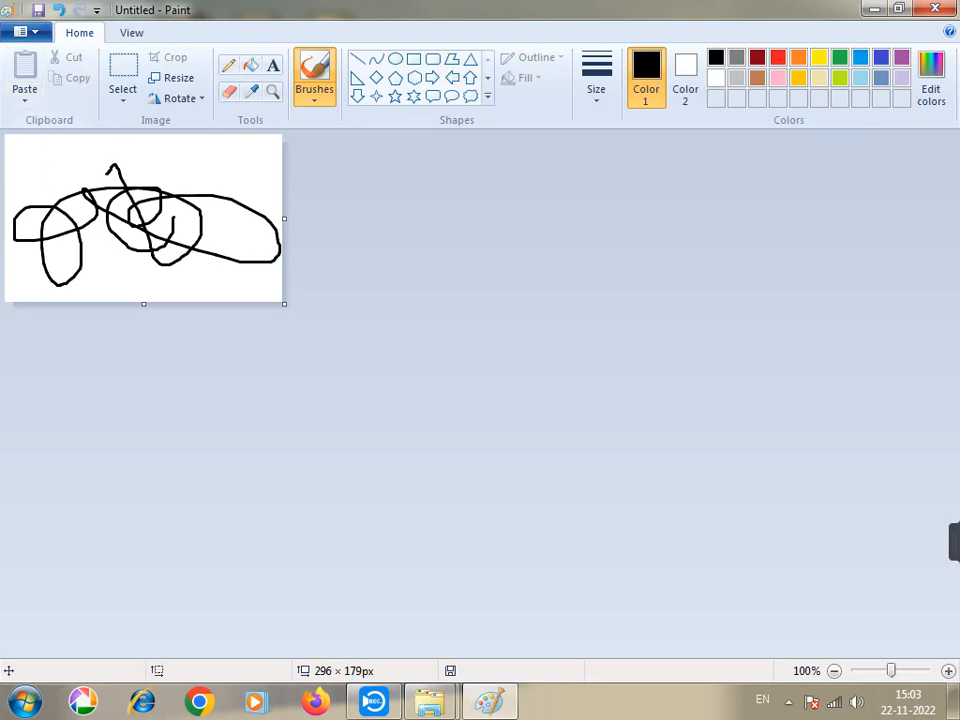
# Start saving the drawing and browse on drive D through INDIA, CG, MSMD, MSMD, KHARORA and WARD 1 to the person's ART folder
pyautogui.click(22, 32)
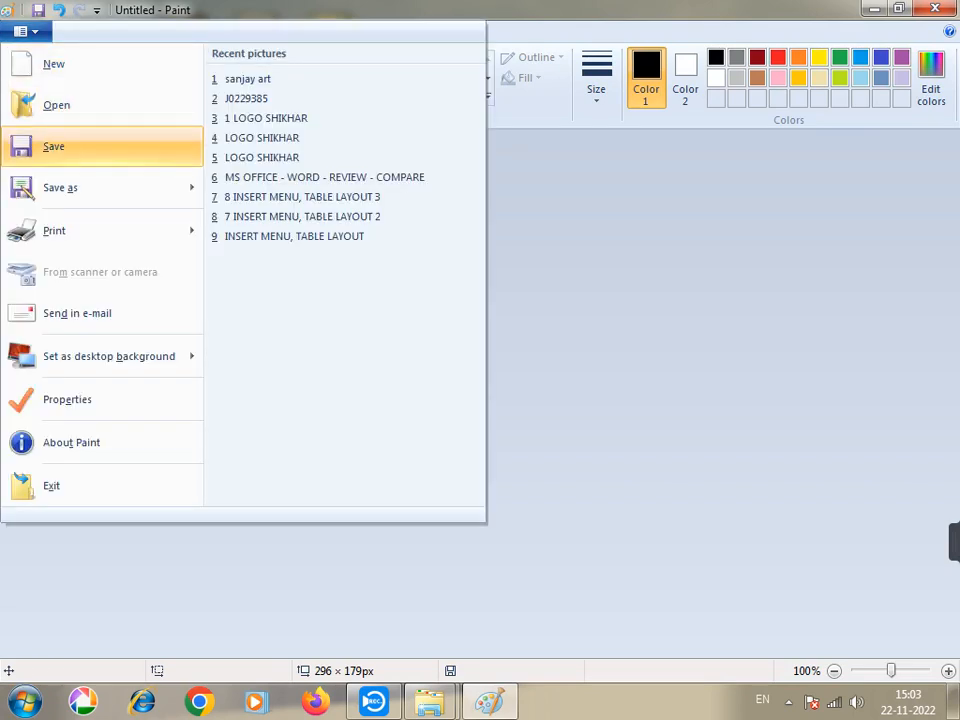
pyautogui.click(53, 146)
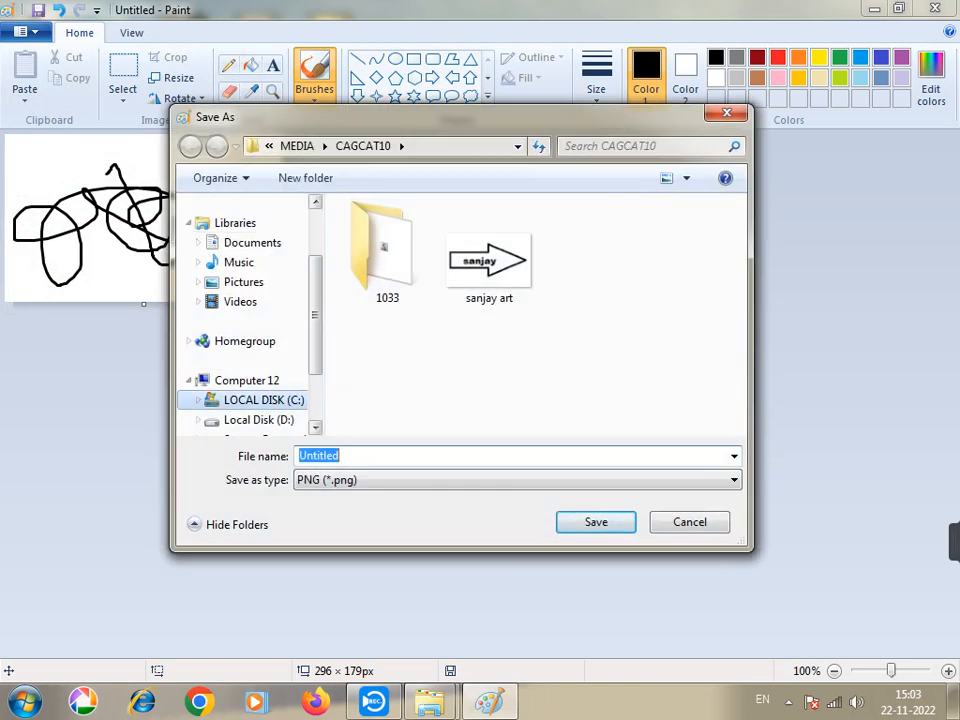
pyautogui.click(258, 419)
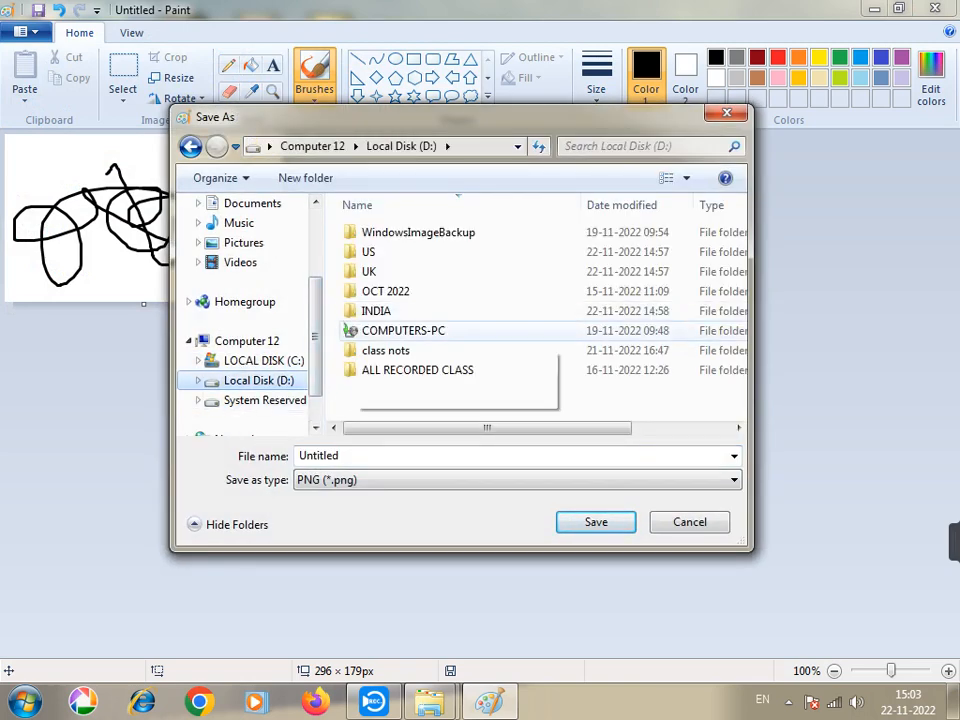
pyautogui.doubleClick(376, 310)
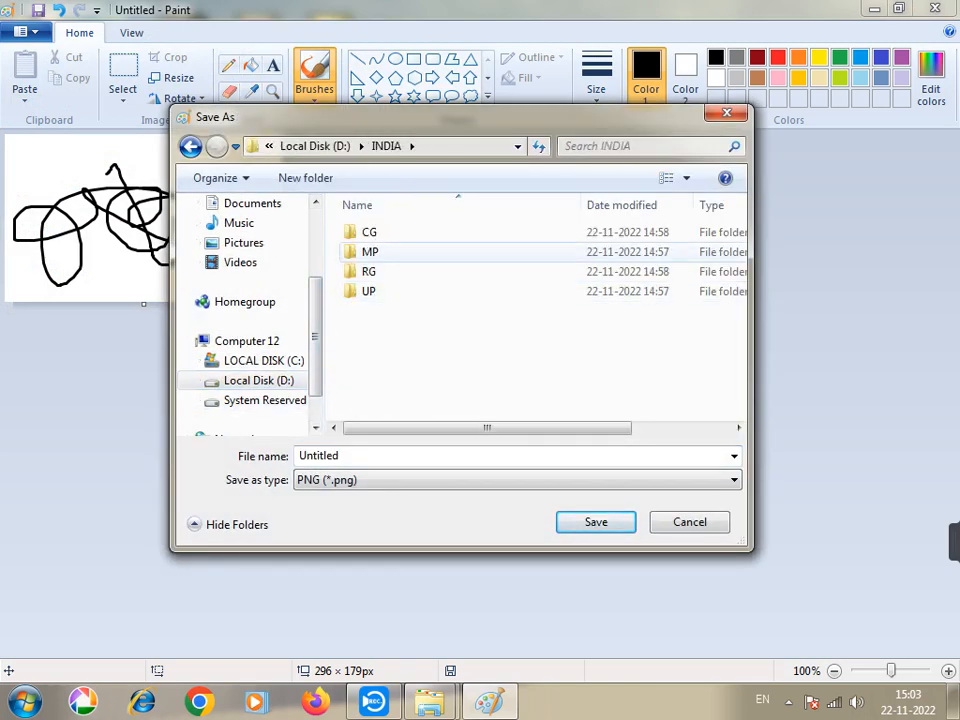
pyautogui.doubleClick(369, 231)
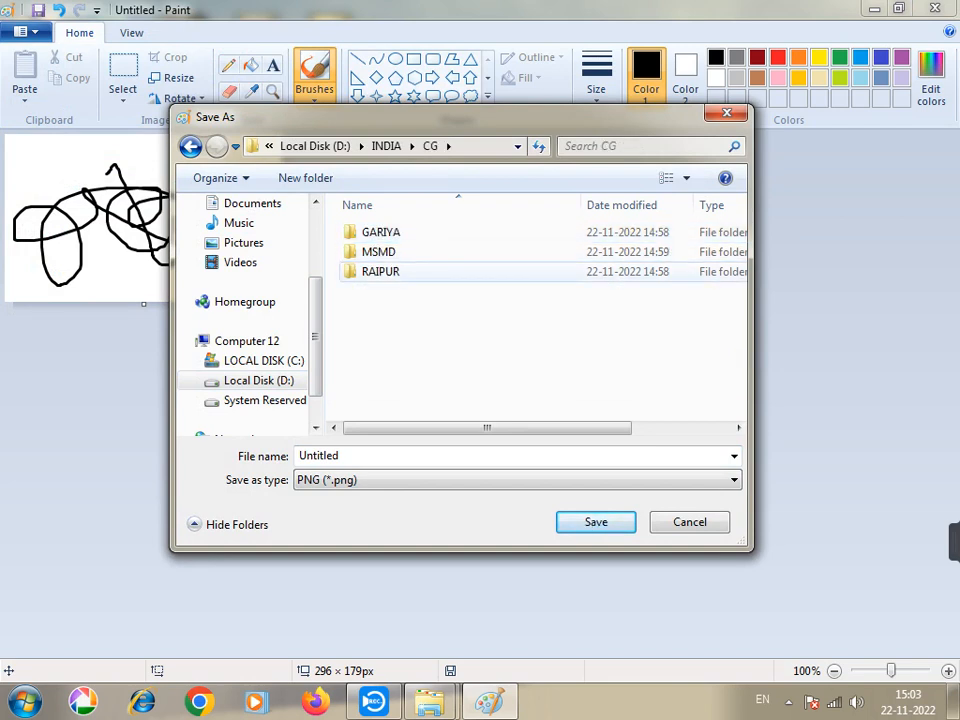
pyautogui.doubleClick(378, 251)
pyautogui.click(378, 252)
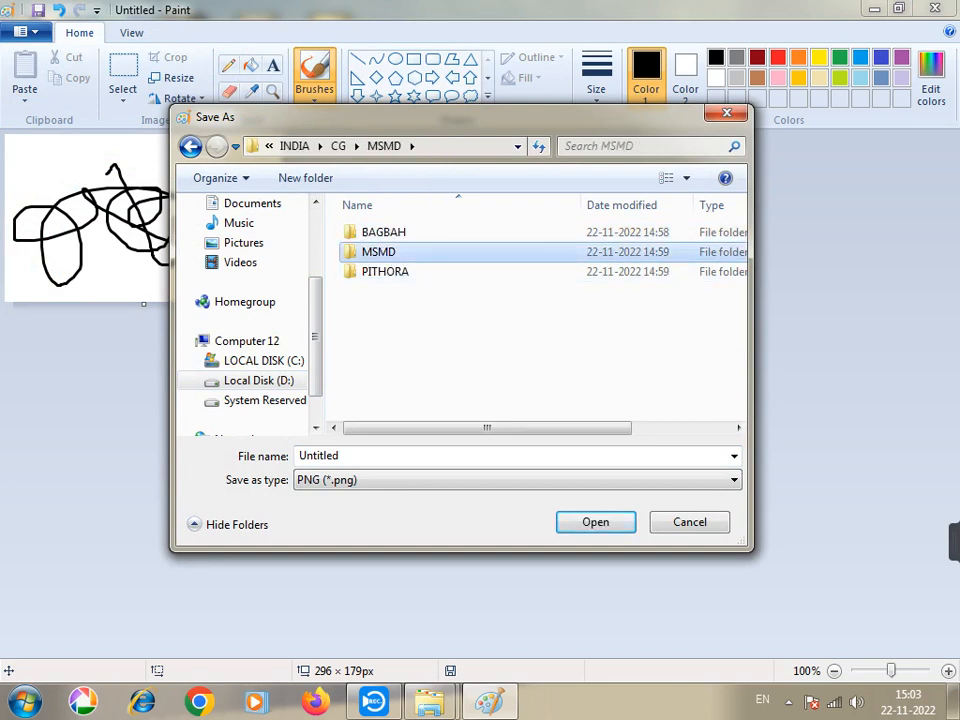
pyautogui.doubleClick(378, 251)
pyautogui.doubleClick(385, 251)
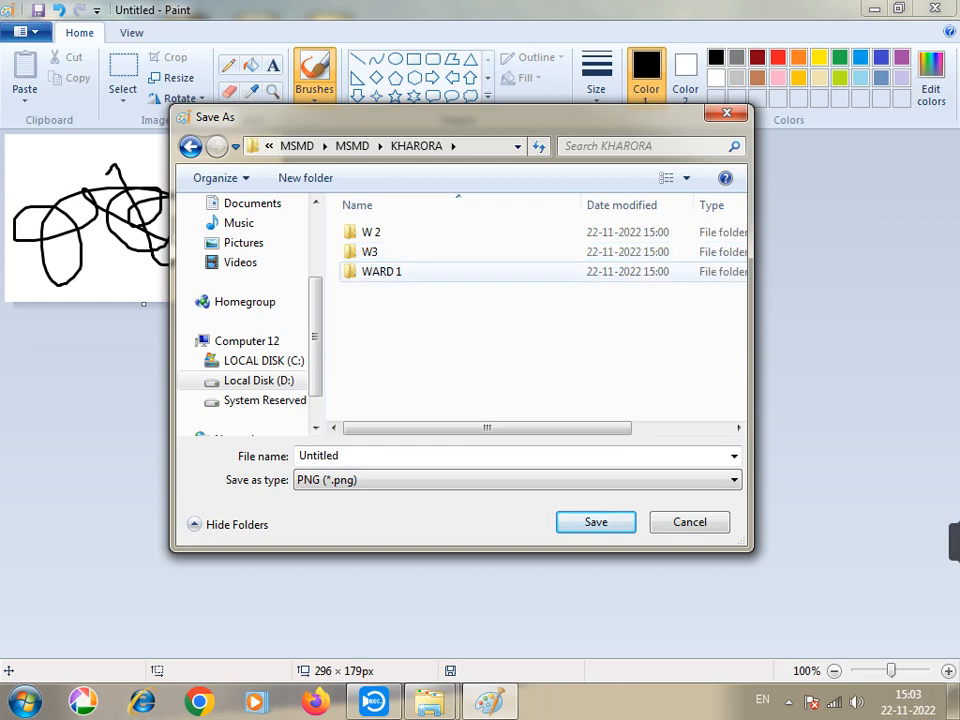
pyautogui.doubleClick(381, 271)
pyautogui.doubleClick(372, 231)
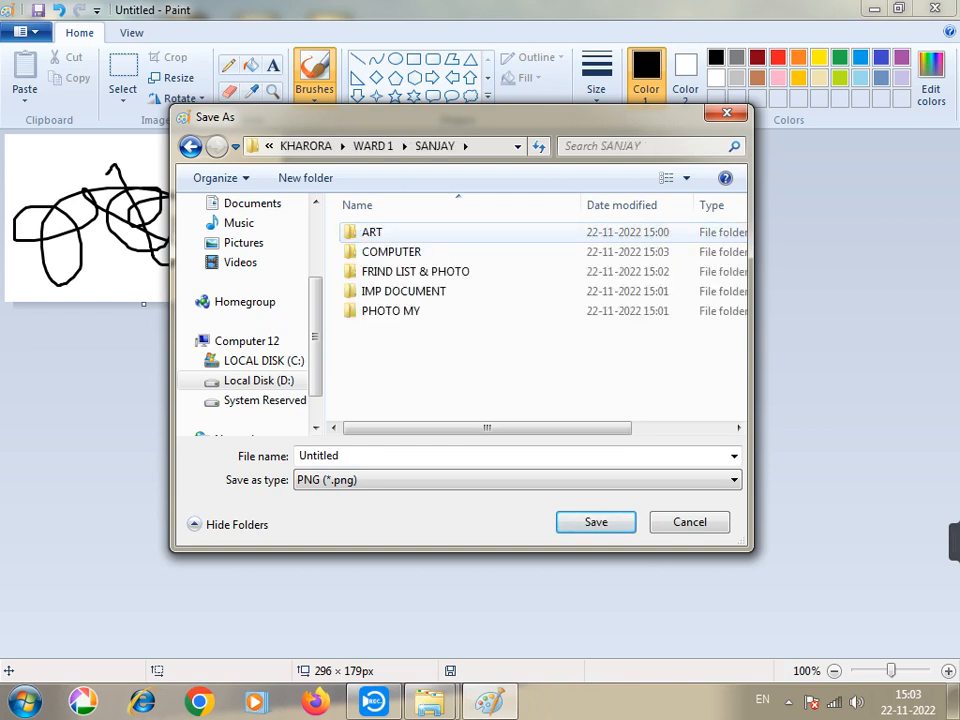
pyautogui.doubleClick(372, 231)
# Name the drawing 1 ART and save it as a PNG in the ART folder
pyautogui.click(319, 455)
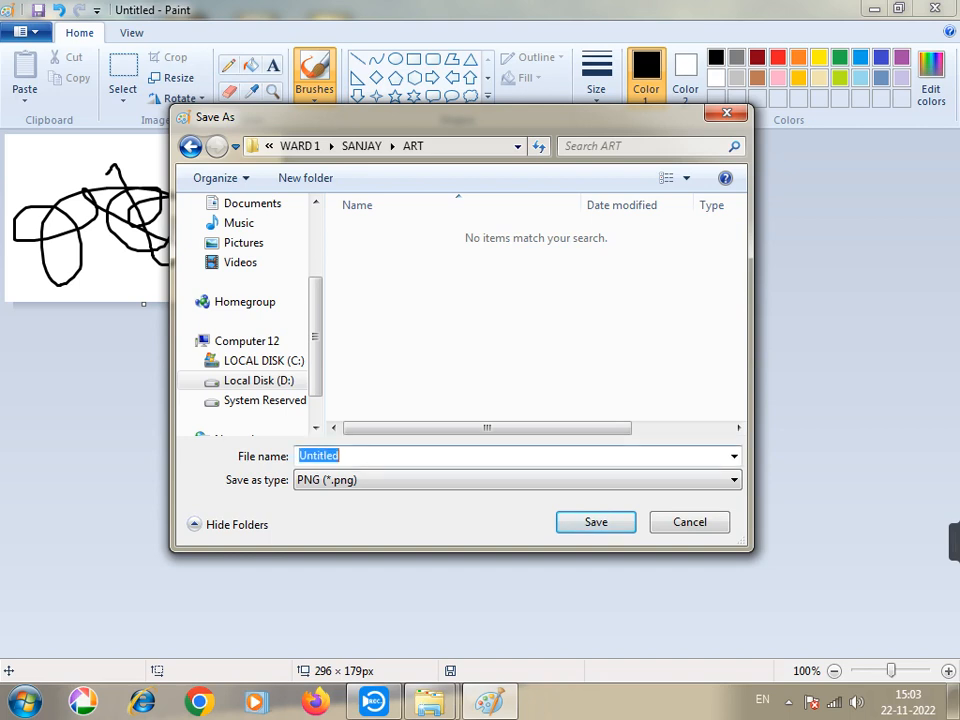
pyautogui.write('1 A')
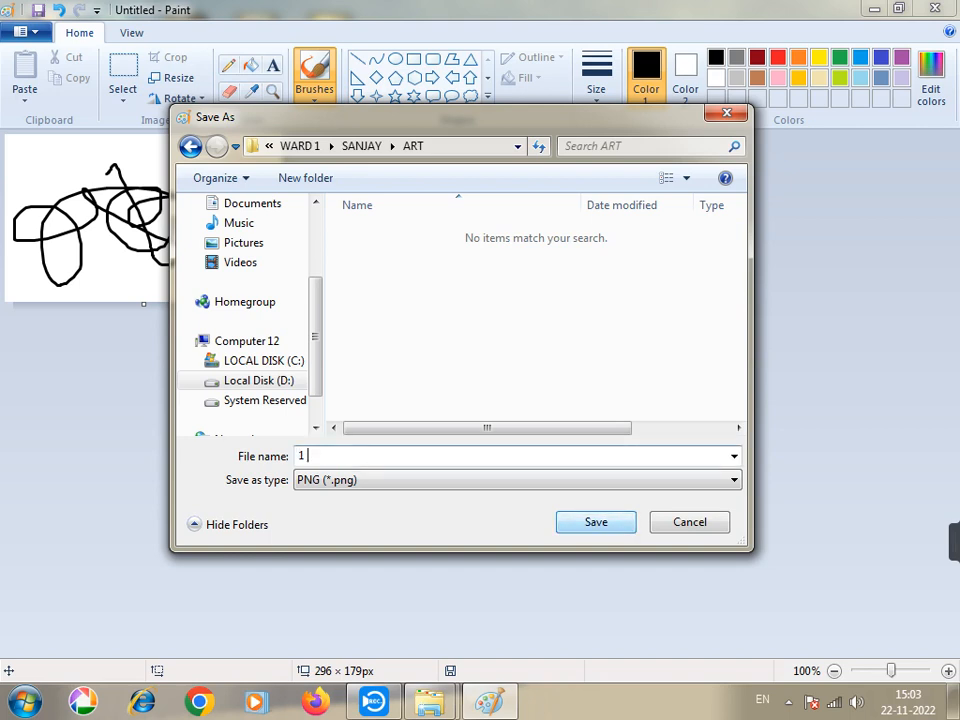
pyautogui.write('RT')
pyautogui.press('Return')
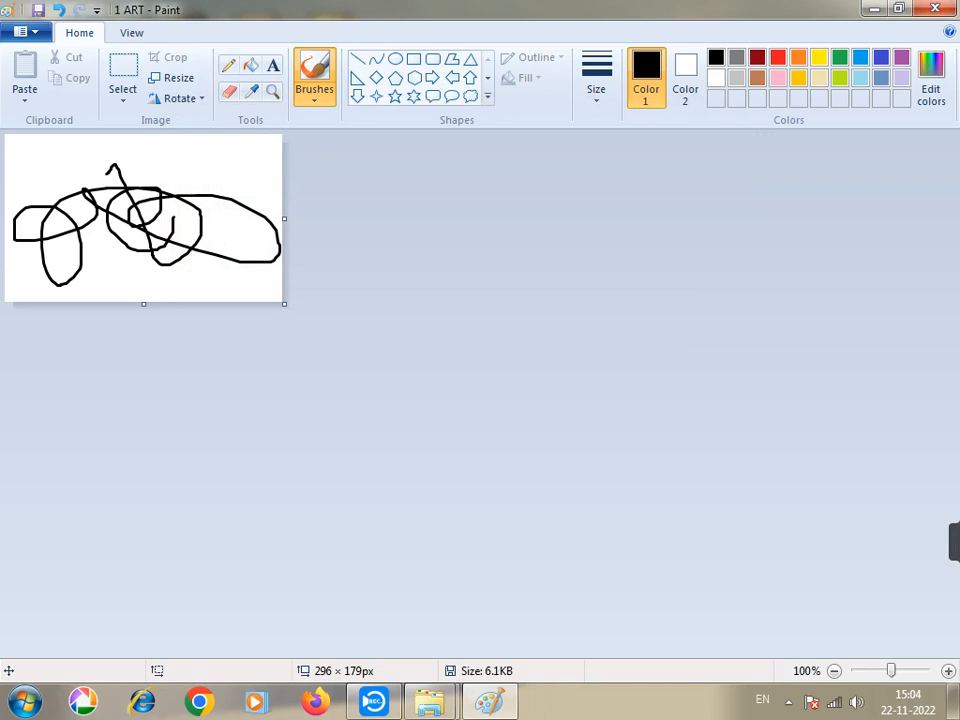
# Close Paint and go up two folder levels from ART to WARD 1
pyautogui.click(934, 8)
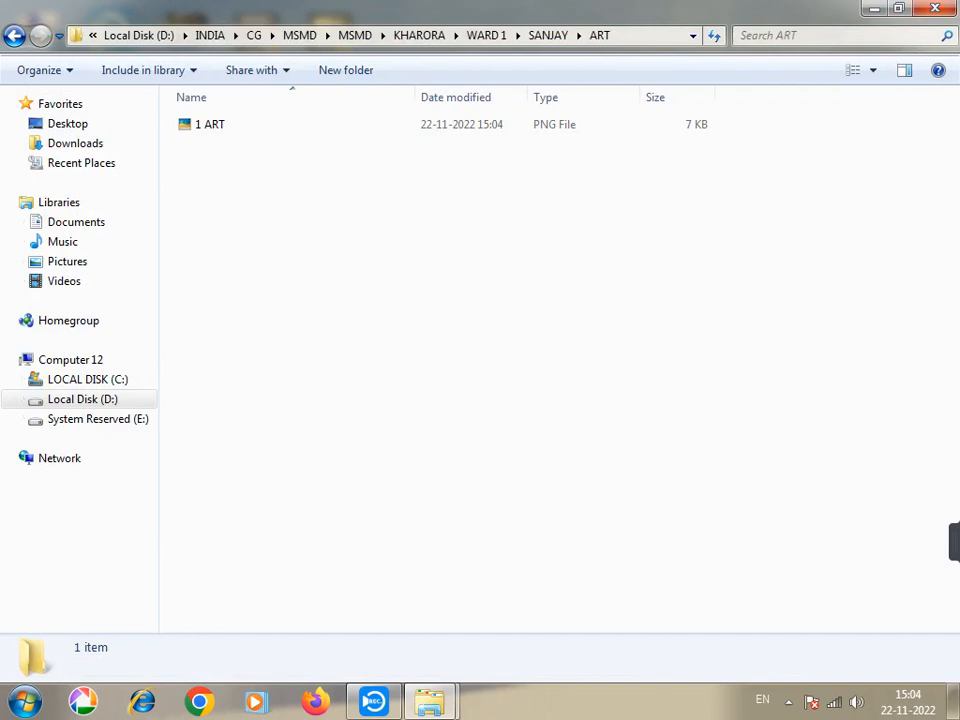
pyautogui.press('BackSpace')
pyautogui.press('BackSpace')
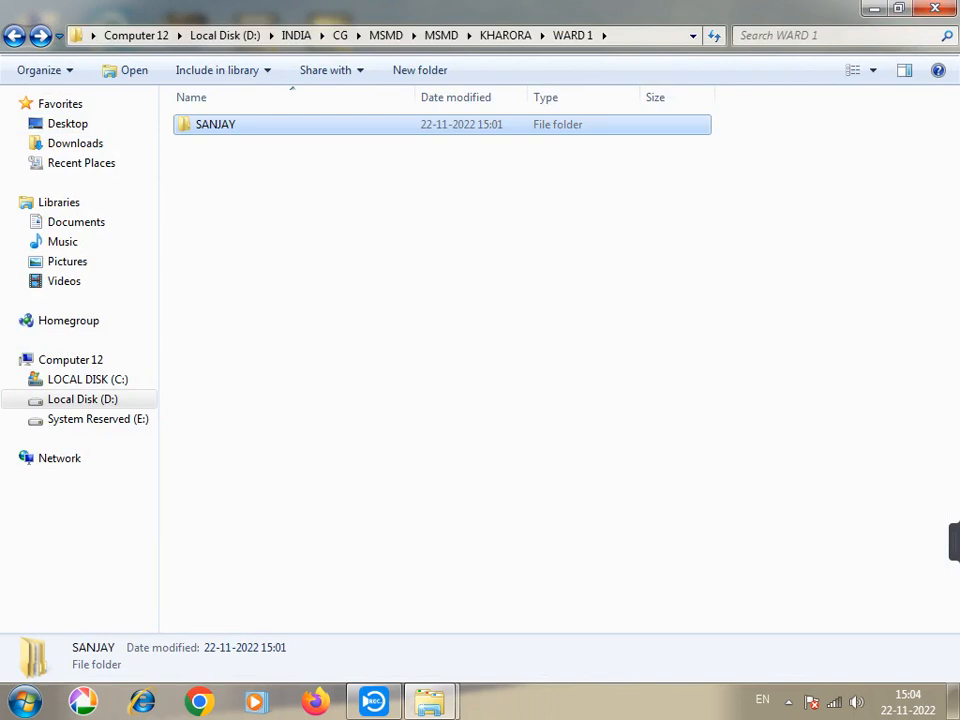
pyautogui.click(373, 701)
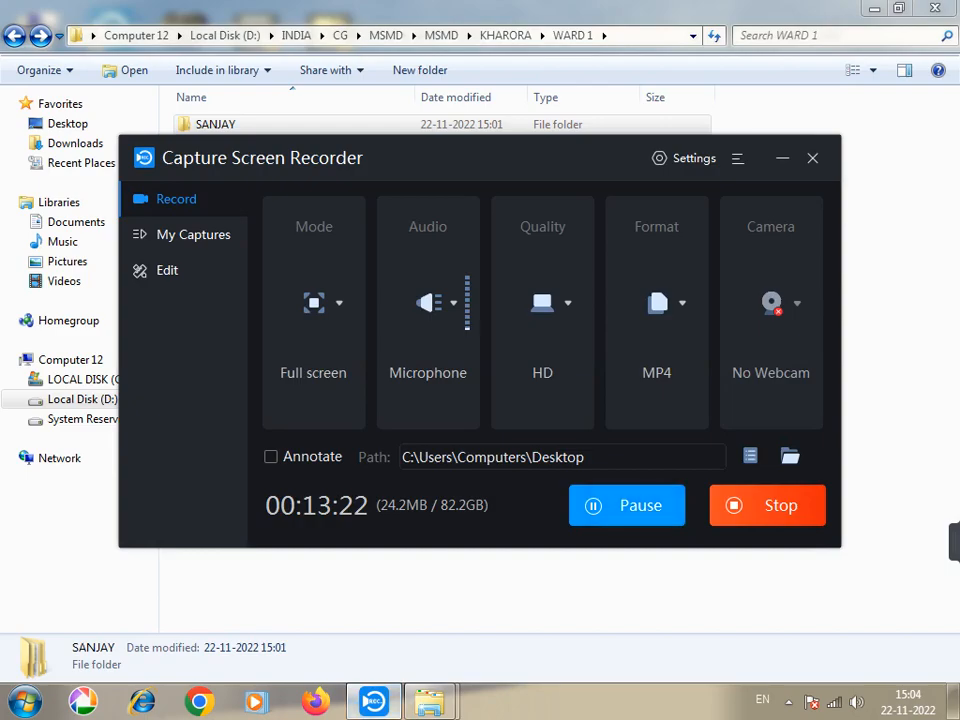